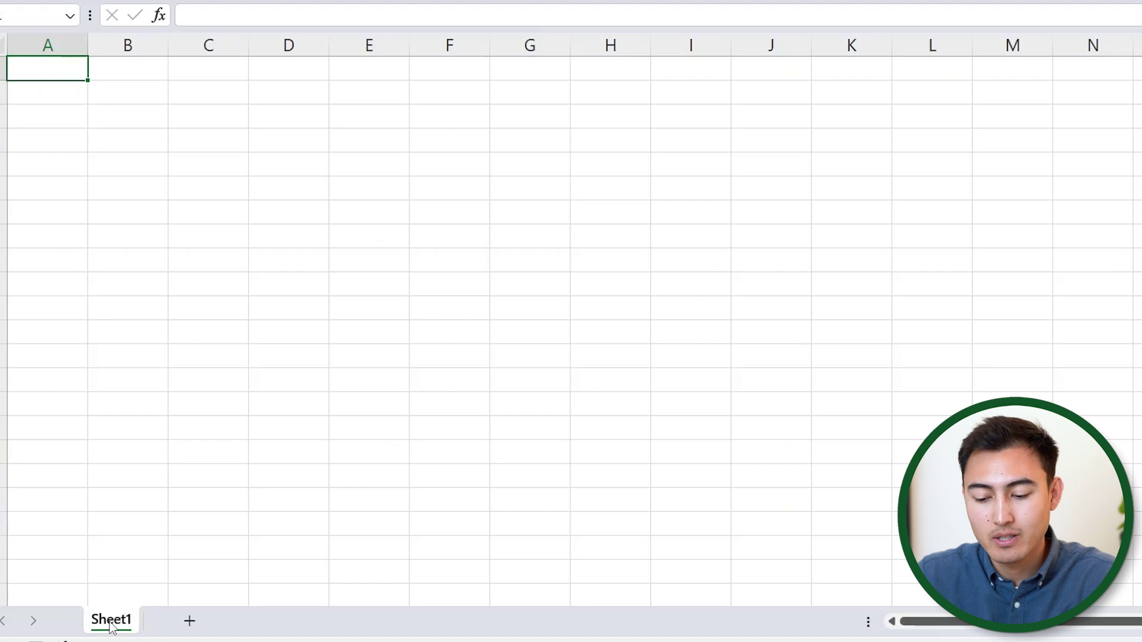
# Rename the worksheet as Hello, and add a second worksheet before returning to Hello
pyautogui.doubleClick(110, 622)
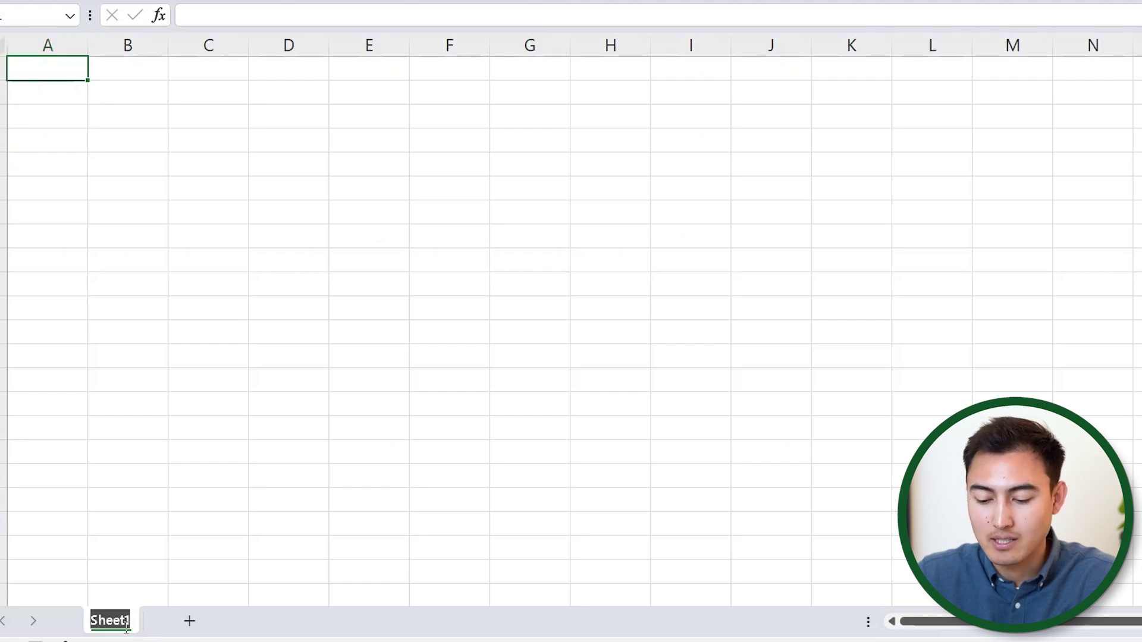
pyautogui.write('Hello')
pyautogui.press('Return')
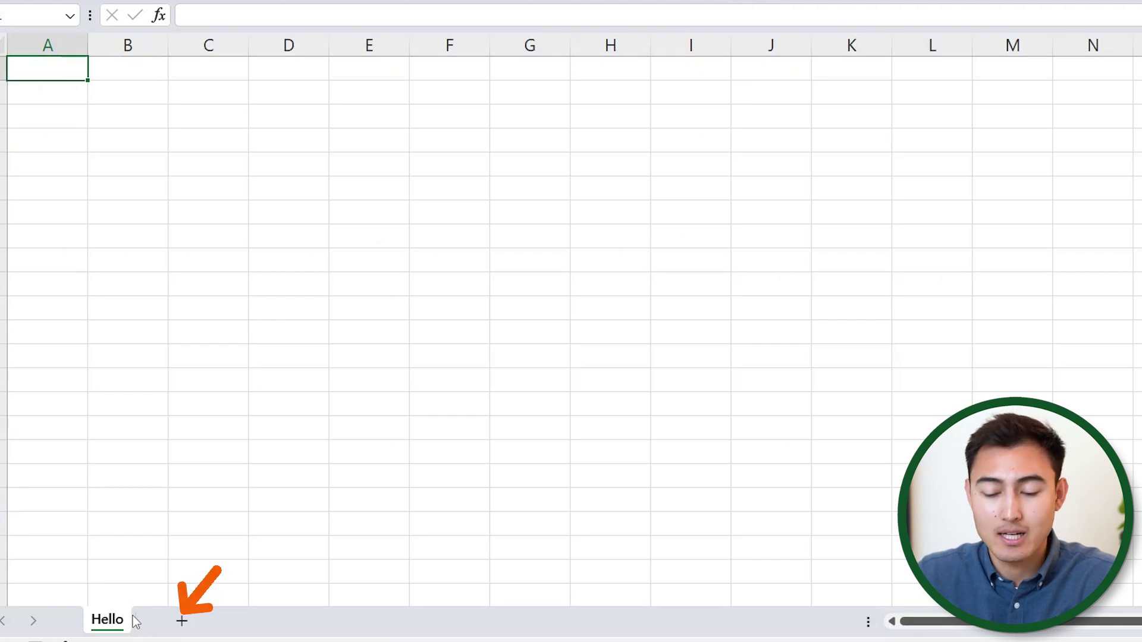
pyautogui.click(181, 621)
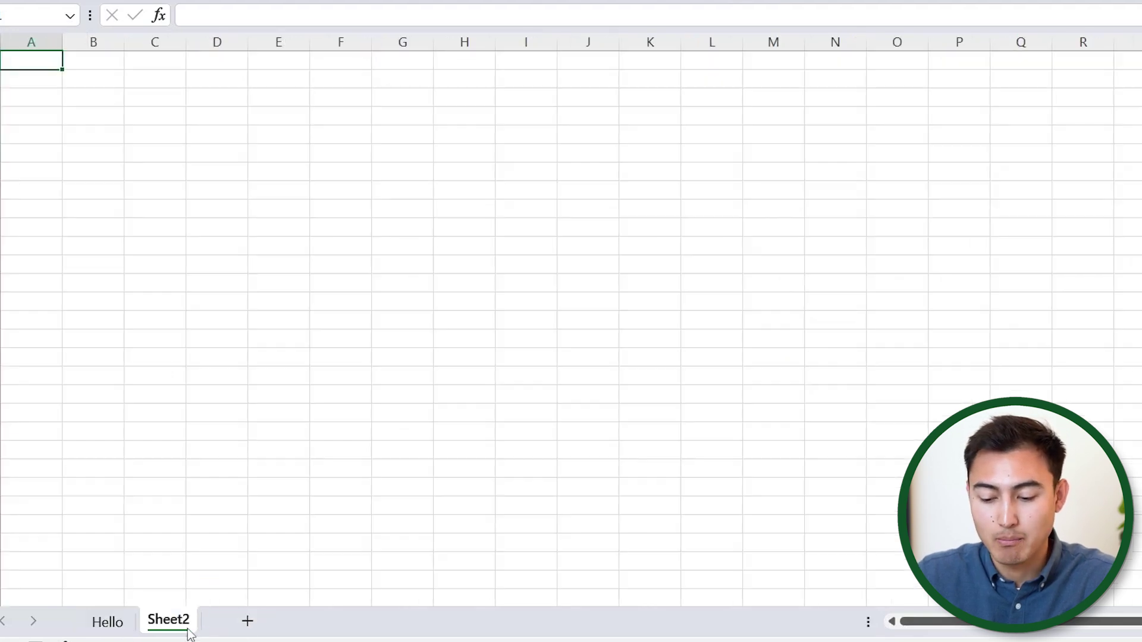
pyautogui.hotkey('ctrl', 'pageup')
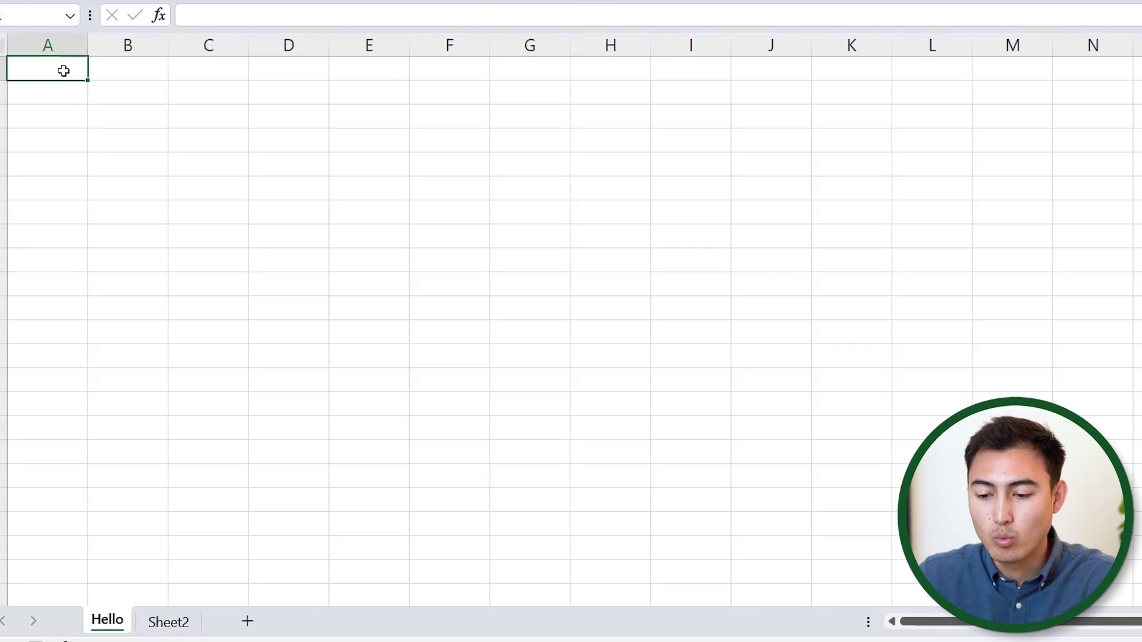
# Enter the text Hello in cell C3 of the Hello worksheet
pyautogui.click(243, 164)
pyautogui.click(140, 122)
pyautogui.click(132, 85)
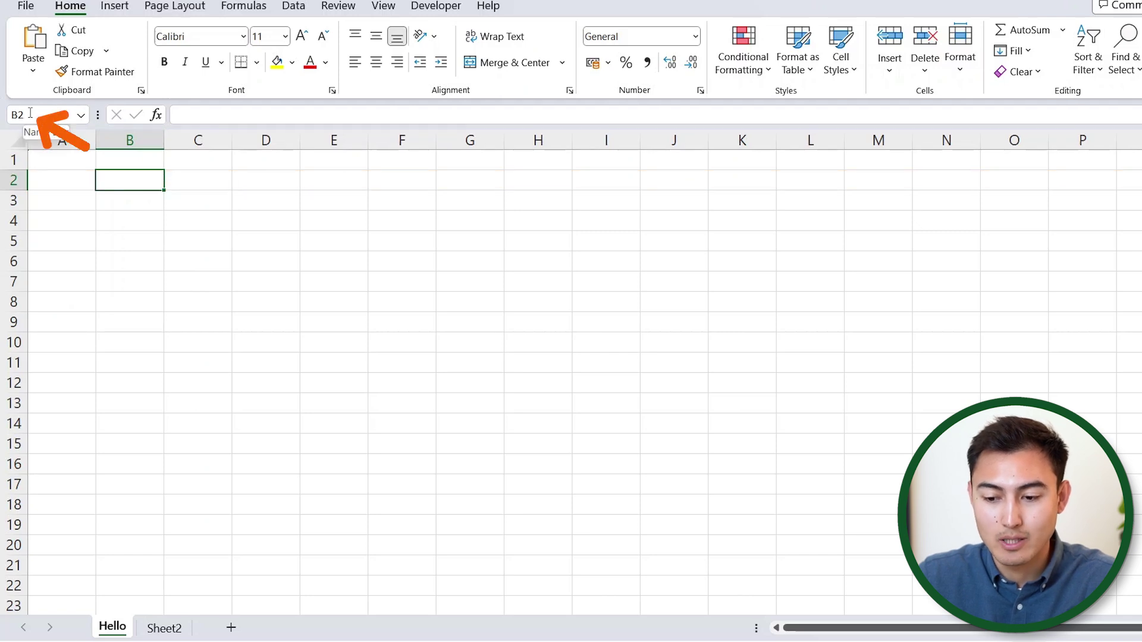
pyautogui.press('Down')
pyautogui.press('Right')
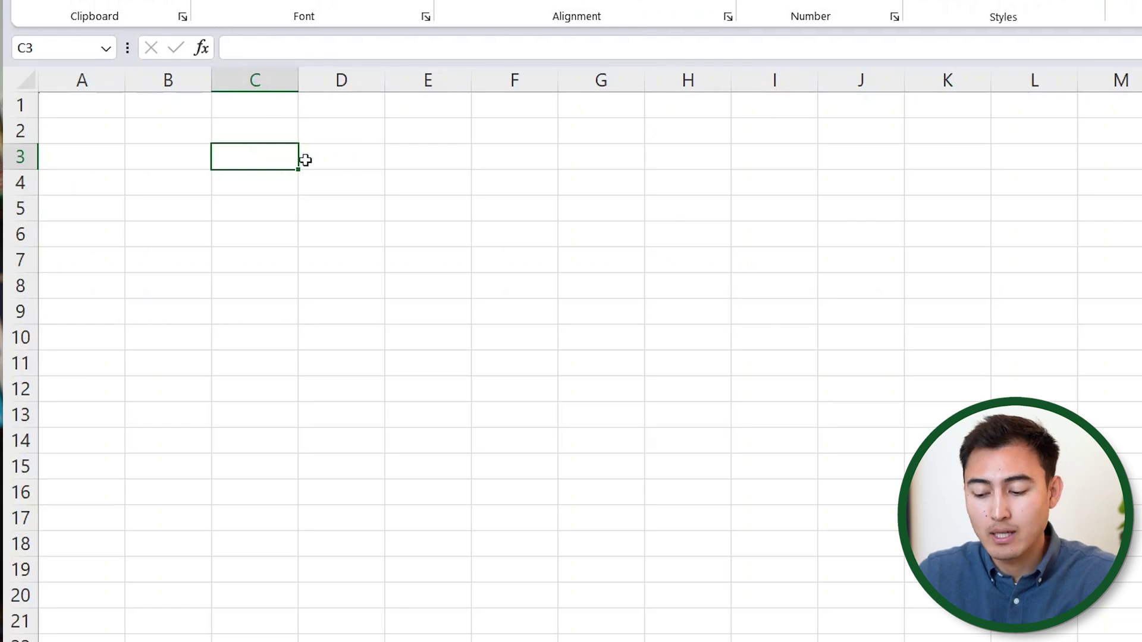
pyautogui.write('Hell')
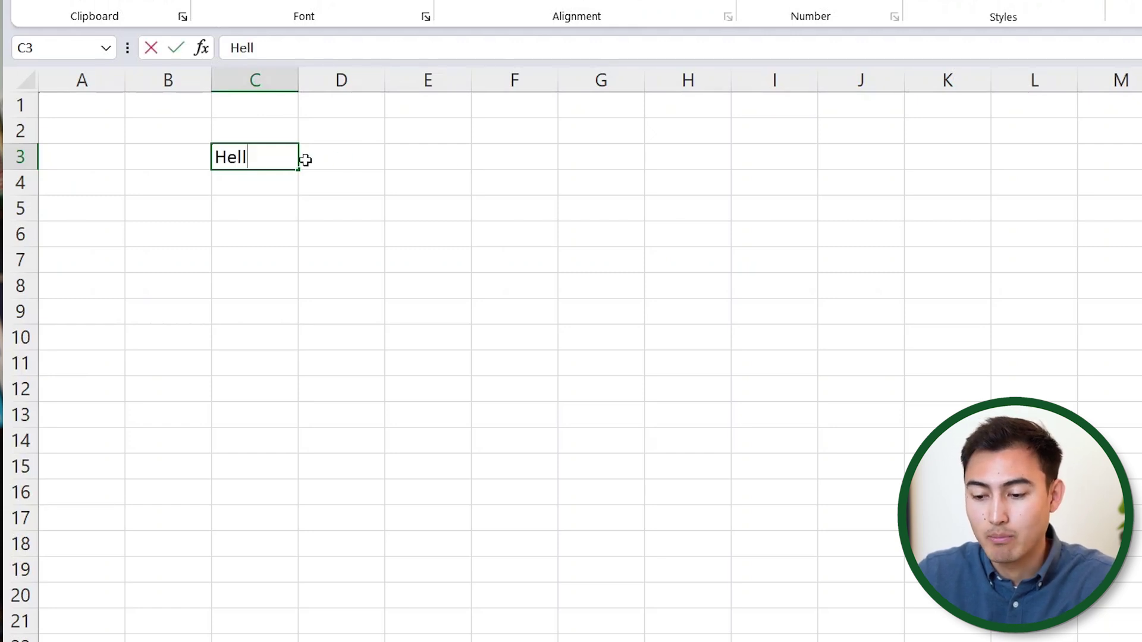
pyautogui.write('o')
pyautogui.press('Return')
pyautogui.press('Up')
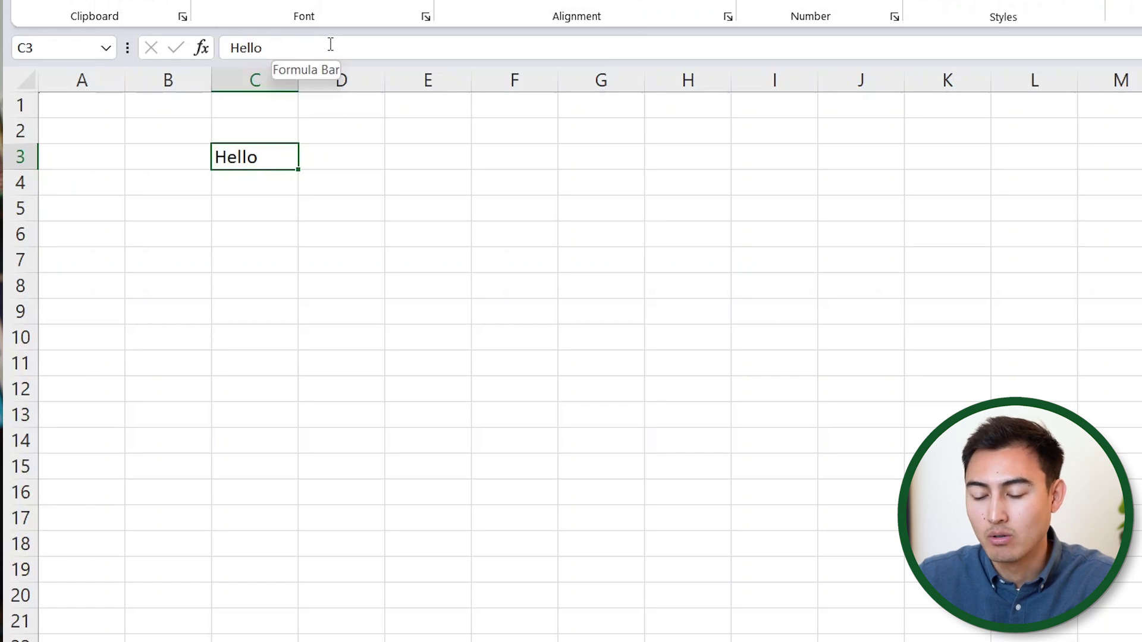
# Enter the number 123 in cell D3, beside the Hello text, and reselect that cell
pyautogui.press('Right')
pyautogui.write('123')
pyautogui.press('Return')
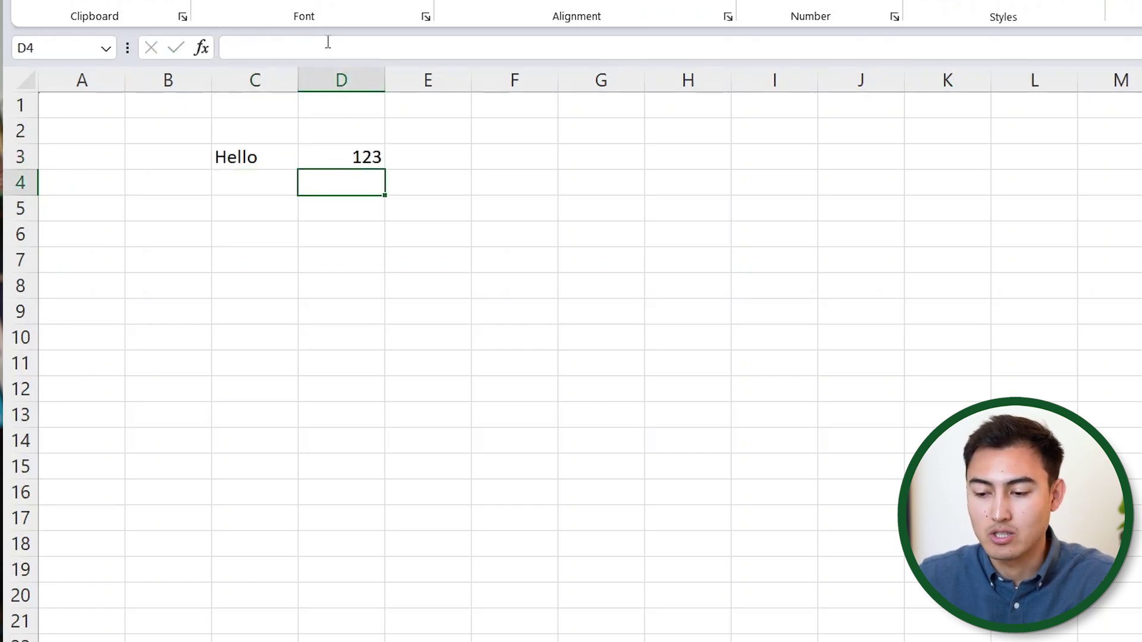
pyautogui.press('Up')
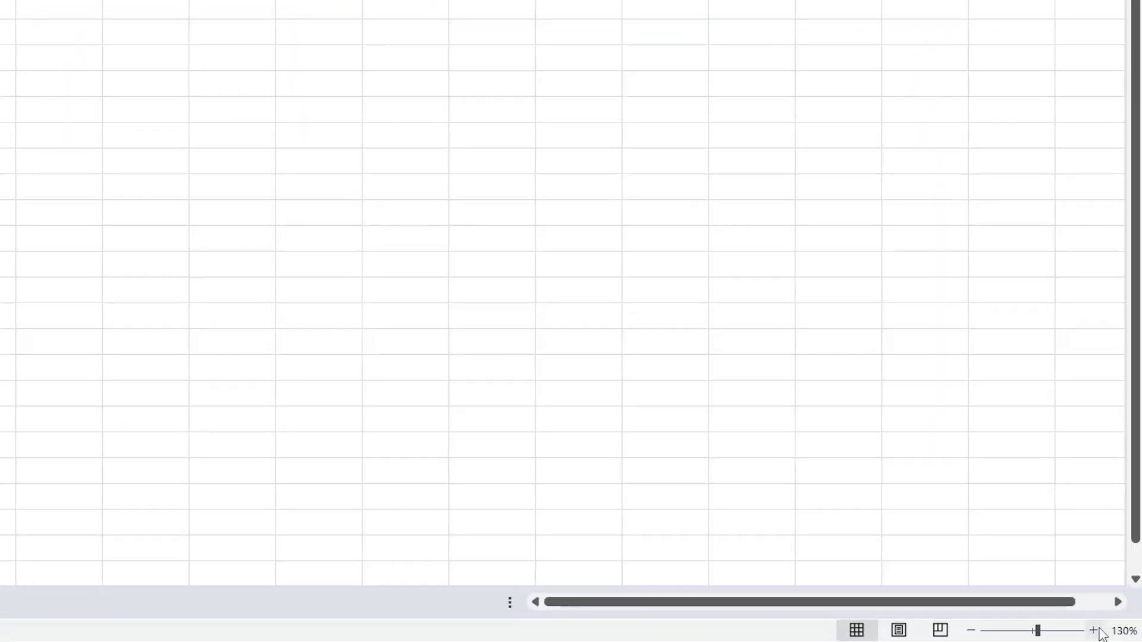
# Zoom the worksheet in to 160% and back out to compare how the cells display
pyautogui.click(971, 631)
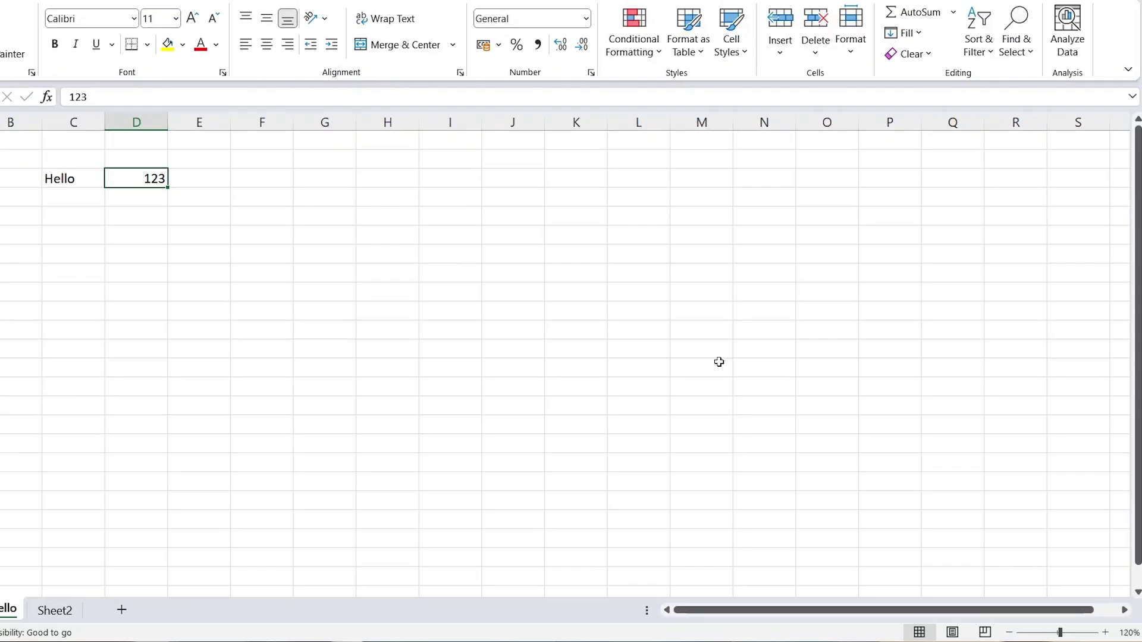
pyautogui.hotkey('ctrl', 'alt', '+')
pyautogui.hotkey('ctrl', 'alt', '+')
pyautogui.hotkey('ctrl', 'alt', '+')
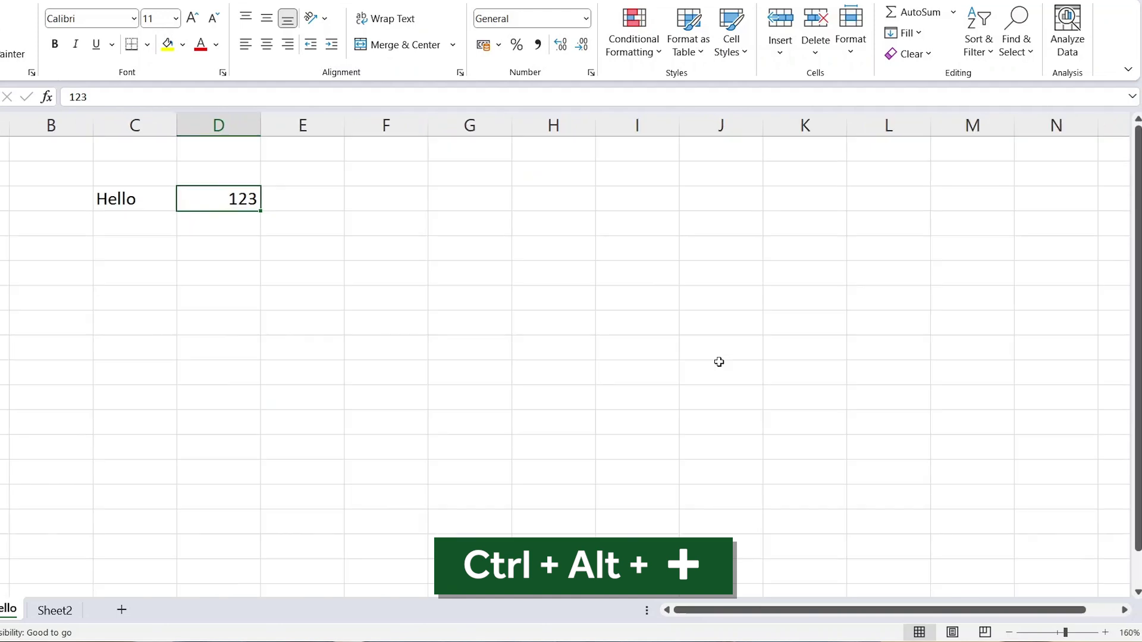
pyautogui.hotkey('ctrl', 'alt', '-')
pyautogui.hotkey('ctrl', 'alt', '-')
pyautogui.hotkey('ctrl', 'alt', '-')
pyautogui.hotkey('ctrl', 'alt', '-')
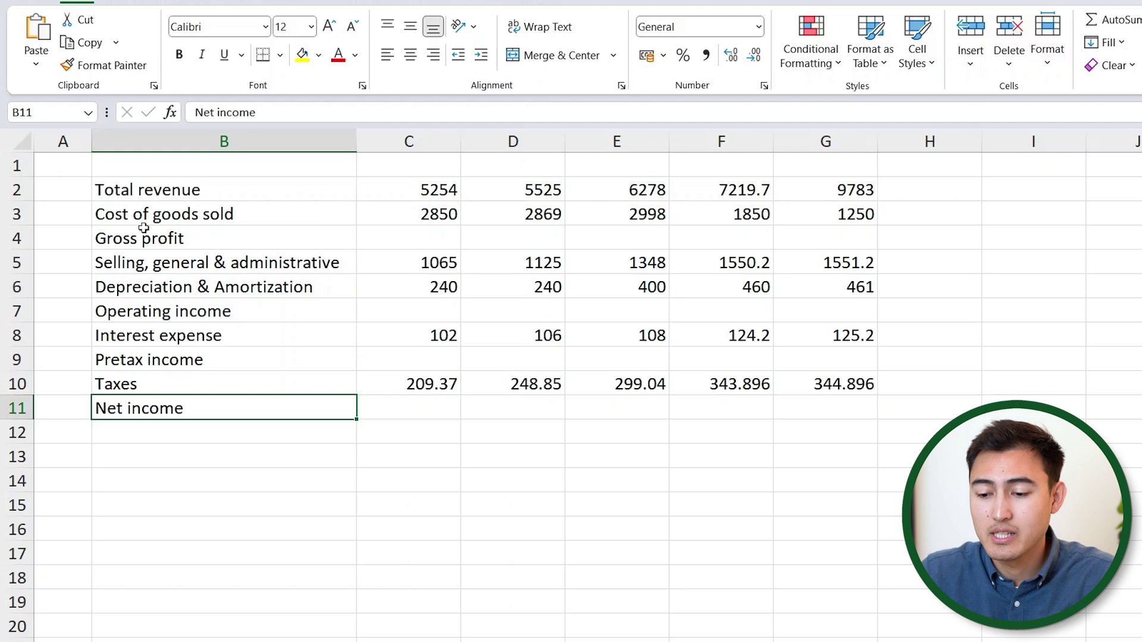
# Review the income statement line items in column B, starting from Total revenue
pyautogui.click(166, 181)
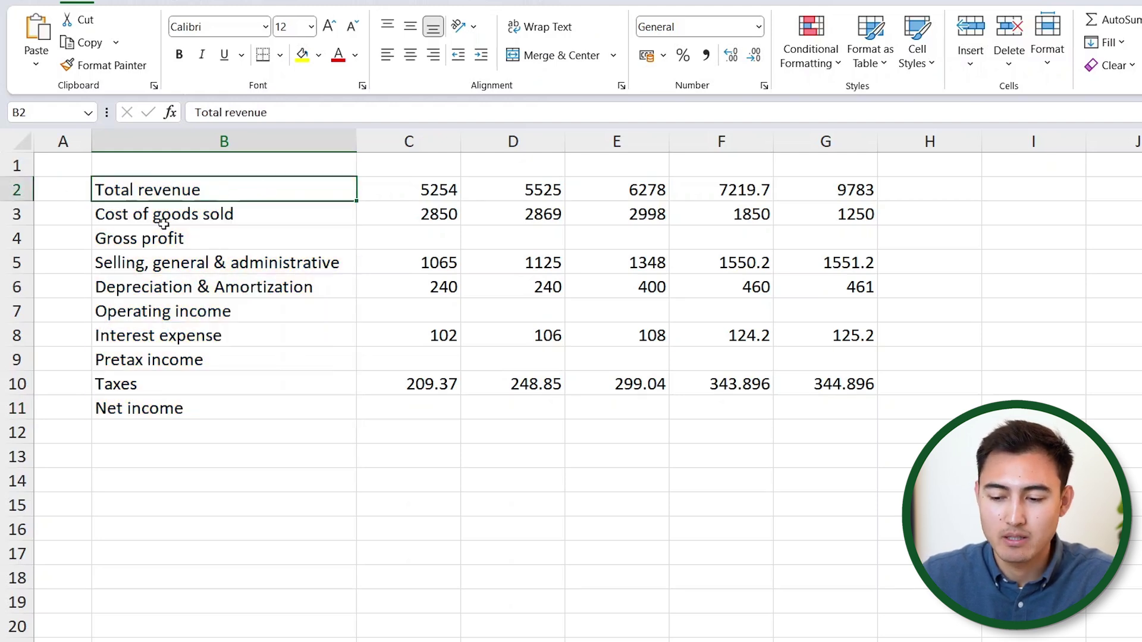
pyautogui.press('Down')
pyautogui.press('Down')
pyautogui.press('Down')
pyautogui.press('Down')
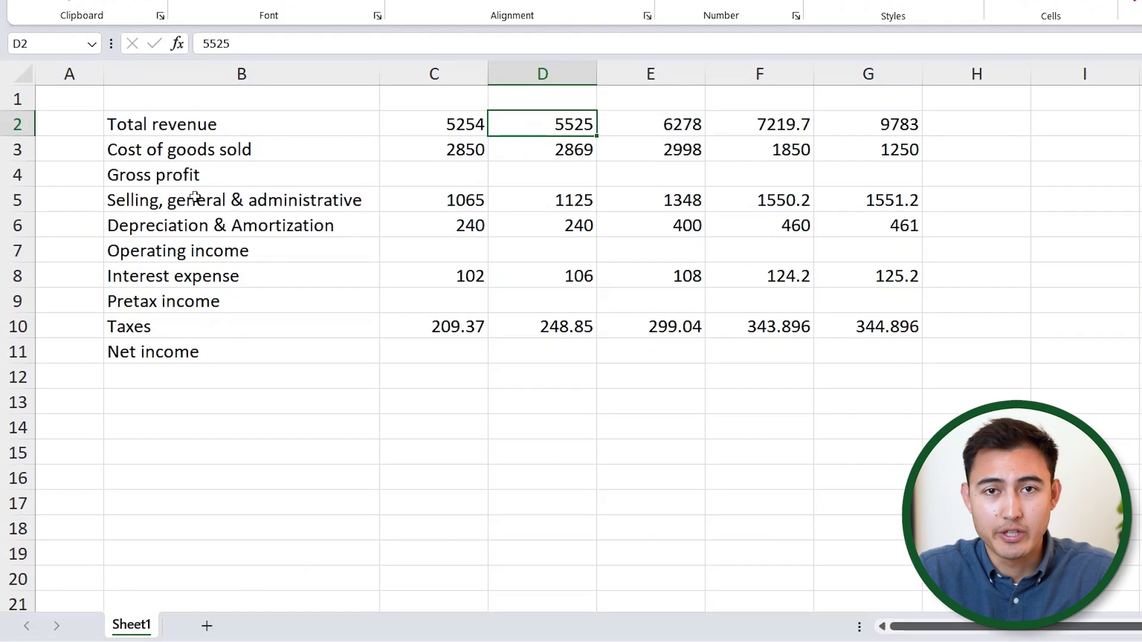
# Add a new worksheet and enter the title Income Statement in cell B2
pyautogui.click(208, 625)
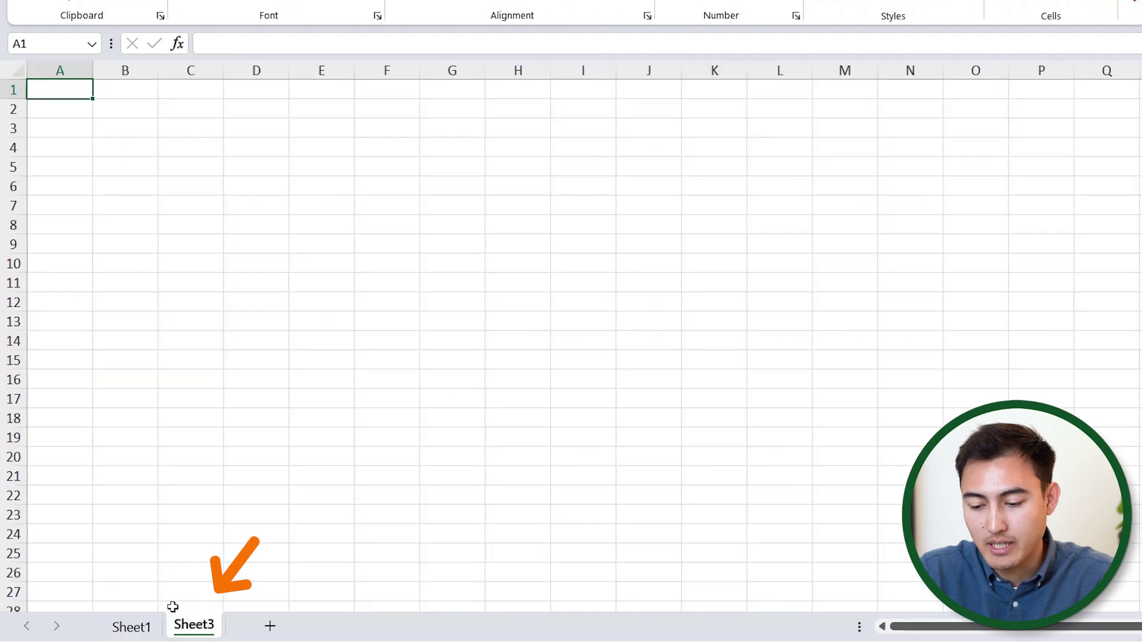
pyautogui.click(121, 107)
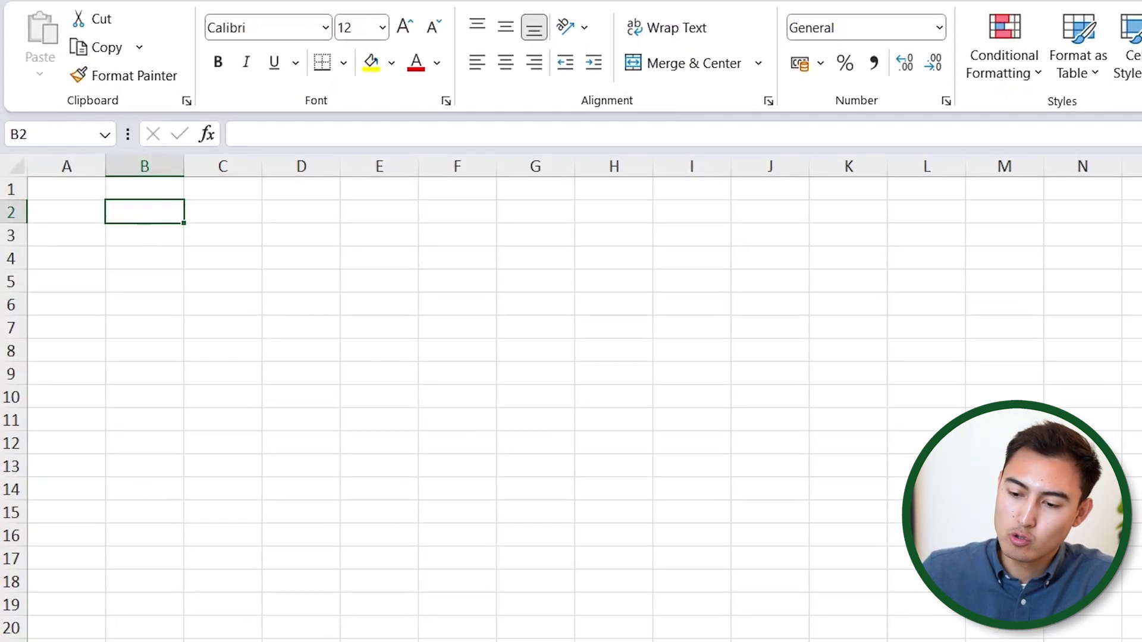
pyautogui.hotkey('ctrl', 'alt', '+')
pyautogui.hotkey('ctrl', 'alt', '+')
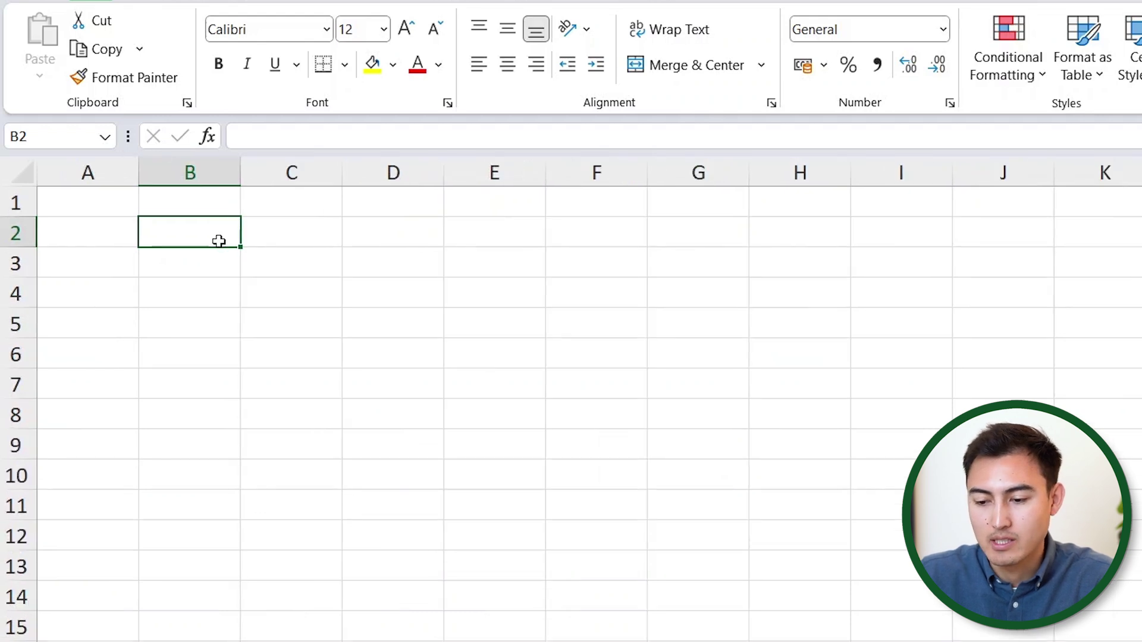
pyautogui.write('Incoms')
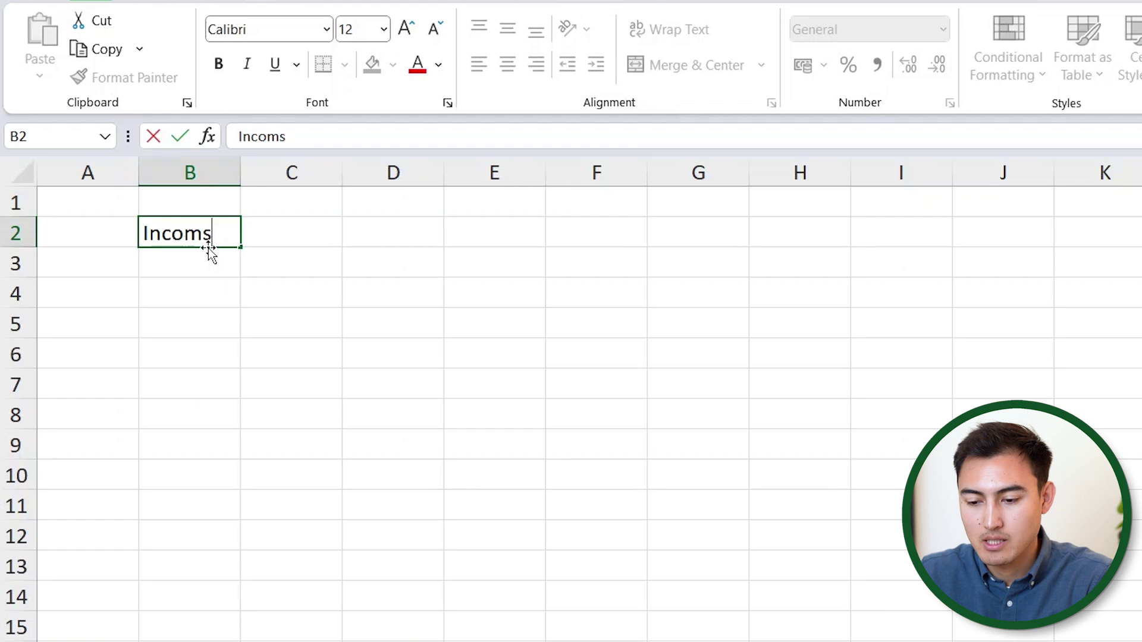
pyautogui.press('BackSpace')
pyautogui.write('e Statement')
pyautogui.press('Tab')
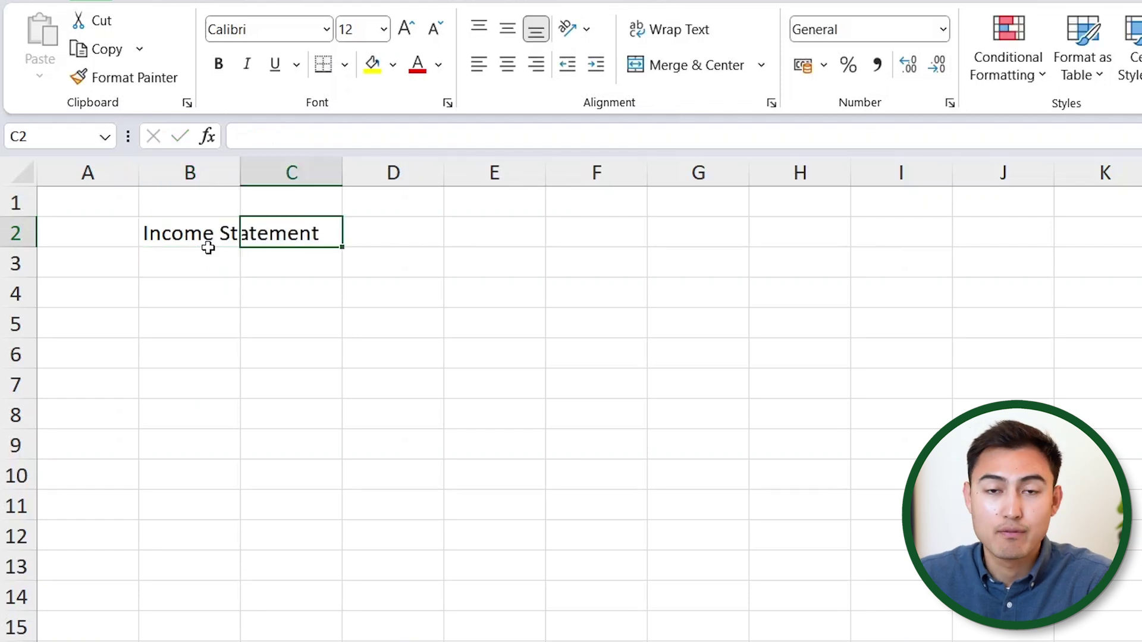
# Enter 2023 in cell C2 and build the following years across D2:G2 with the formula =C2+1
pyautogui.write('2023')
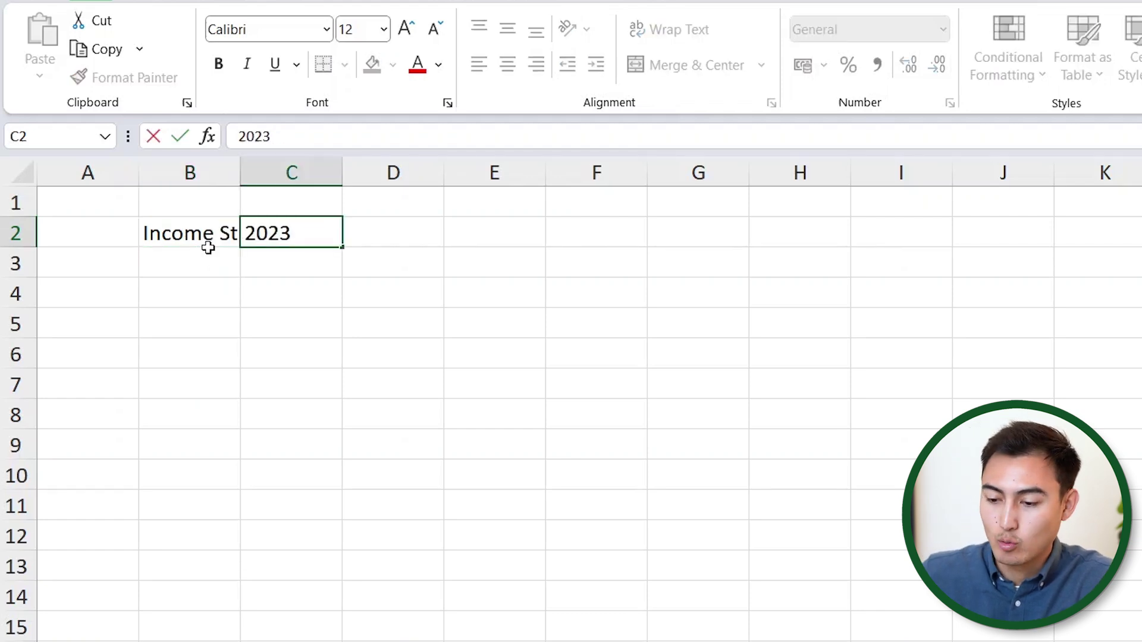
pyautogui.press('Tab')
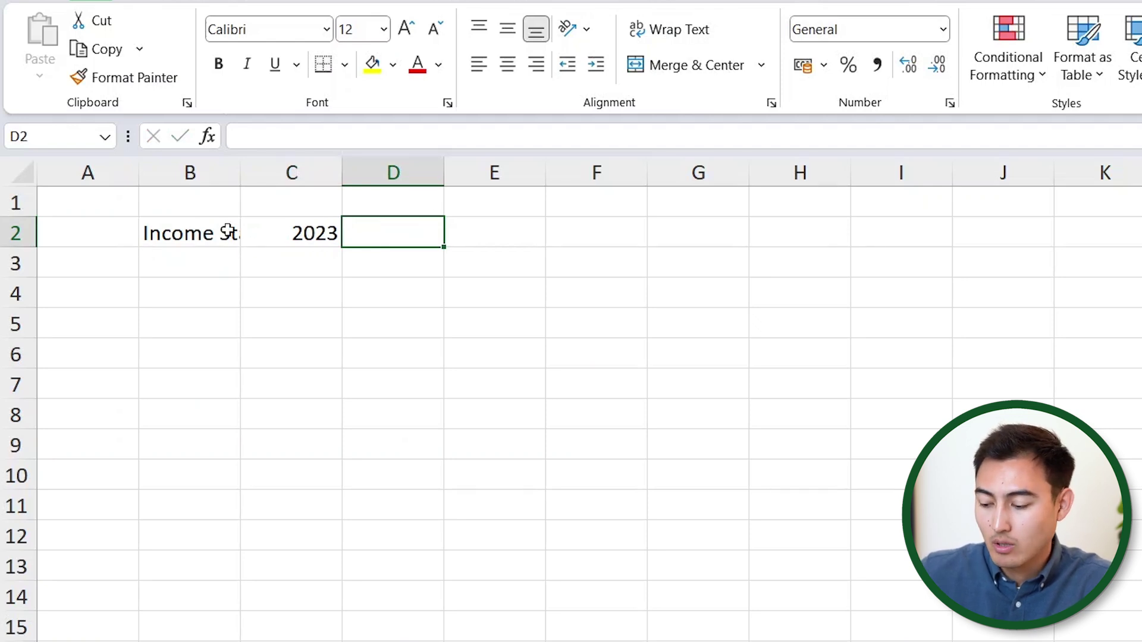
pyautogui.write('=')
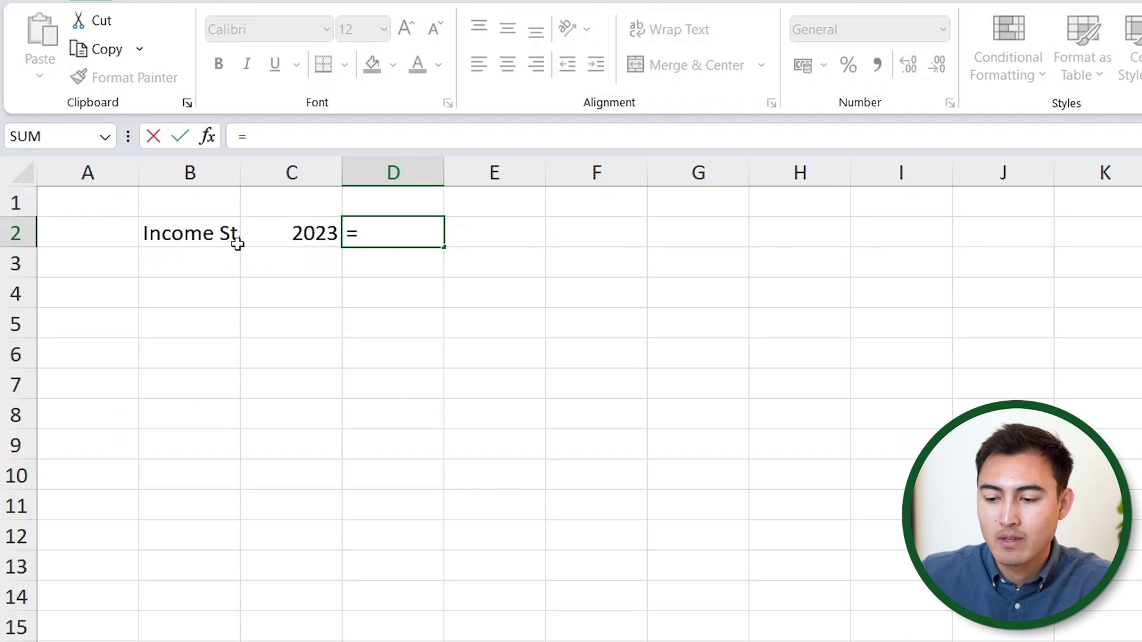
pyautogui.click(292, 242)
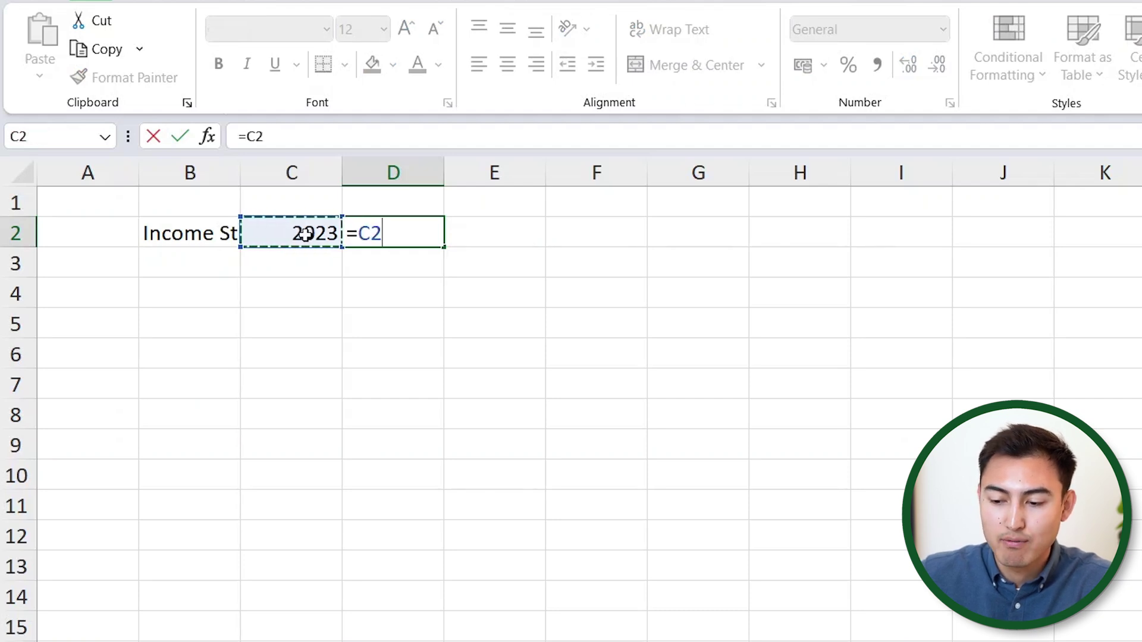
pyautogui.write('+1')
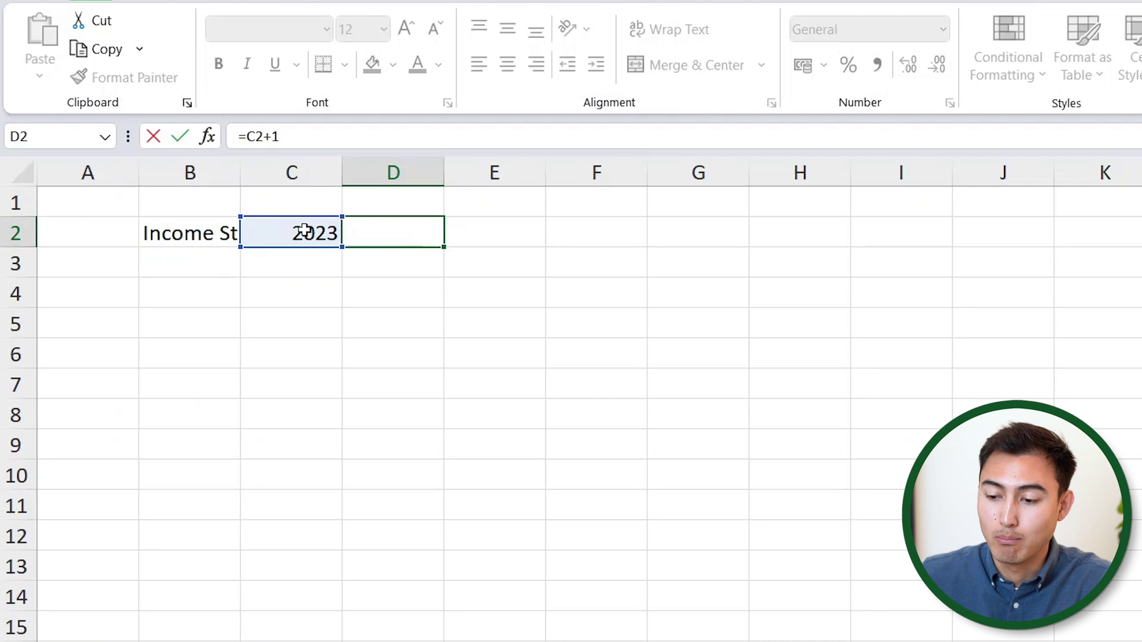
pyautogui.press('Return')
pyautogui.press('Up')
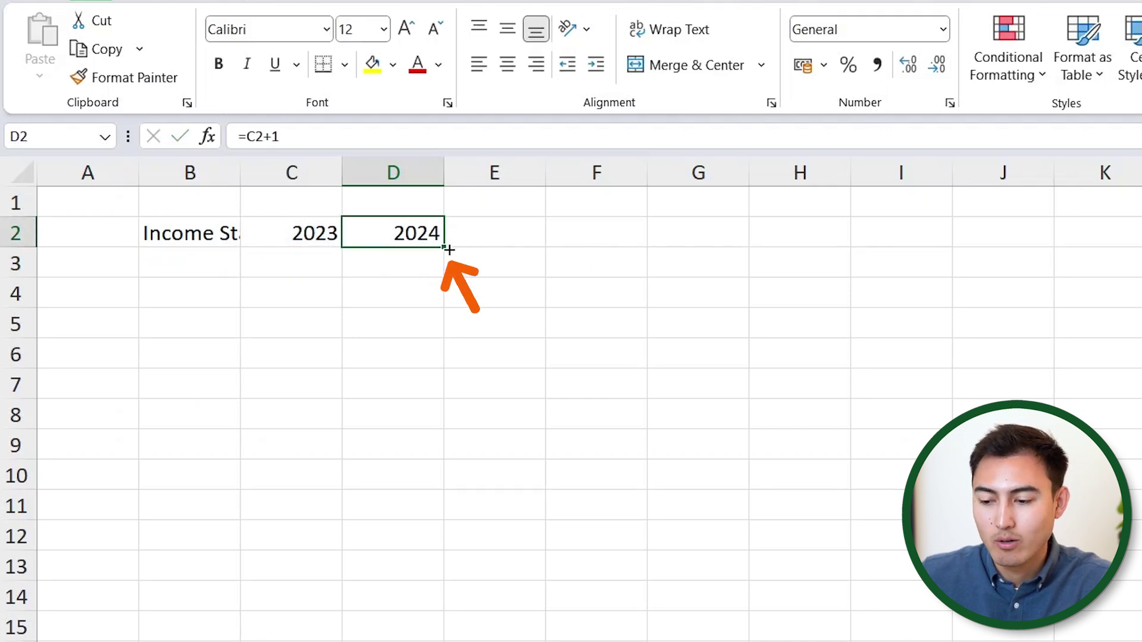
pyautogui.moveTo(447, 250); pyautogui.dragTo(755, 240)
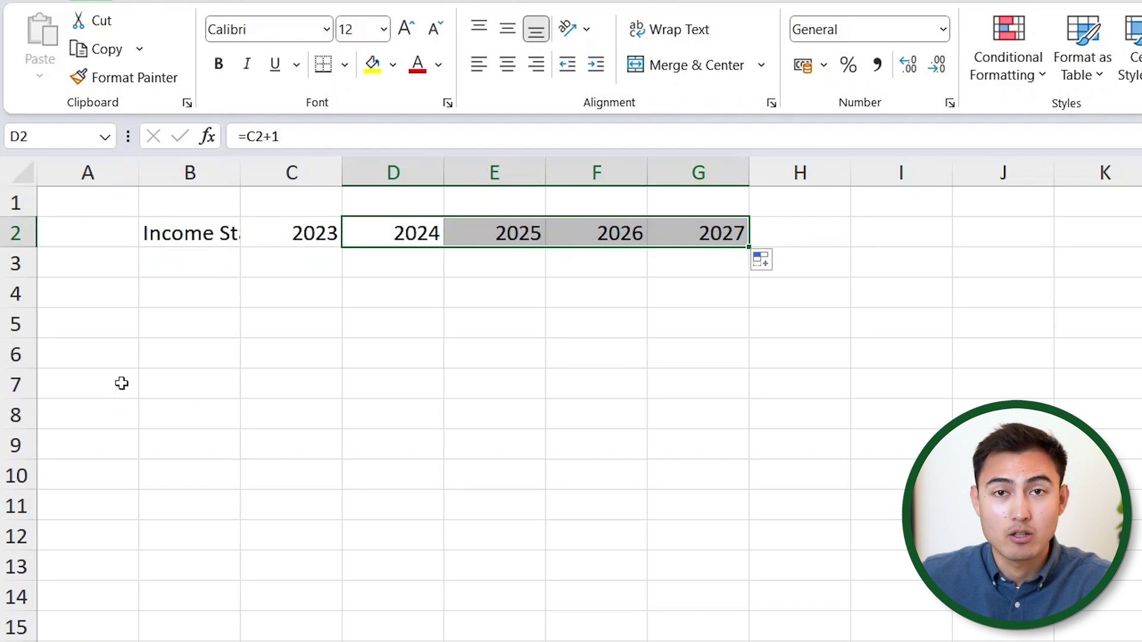
# Fill the header row B2:G2 with the dark navy recent colour
pyautogui.click(207, 229)
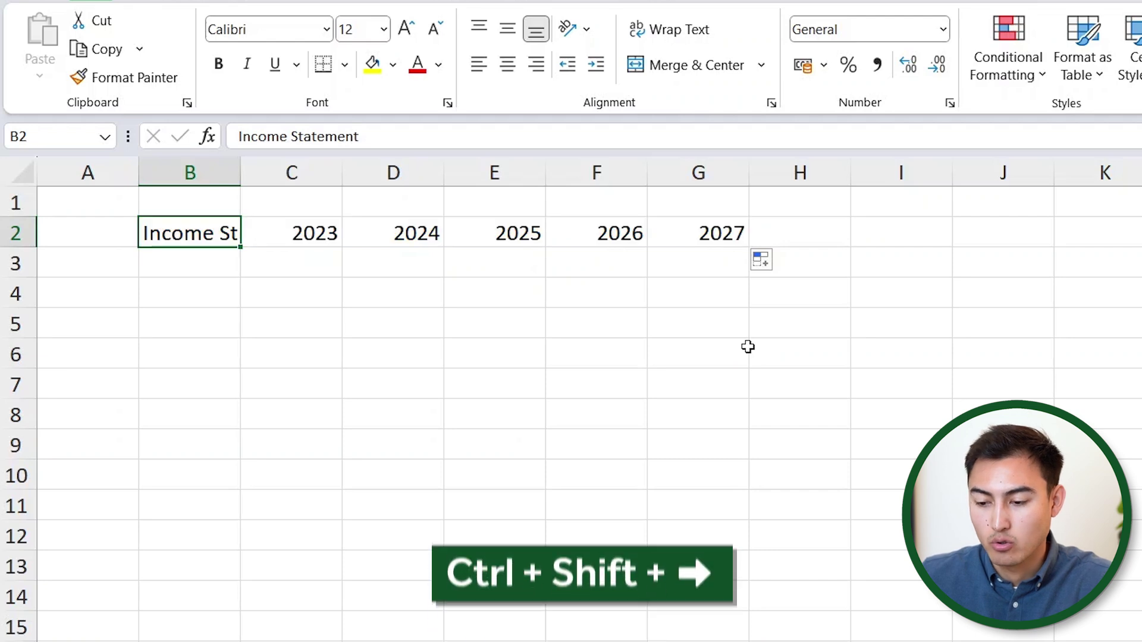
pyautogui.hotkey('ctrl', 'shift', 'Right')
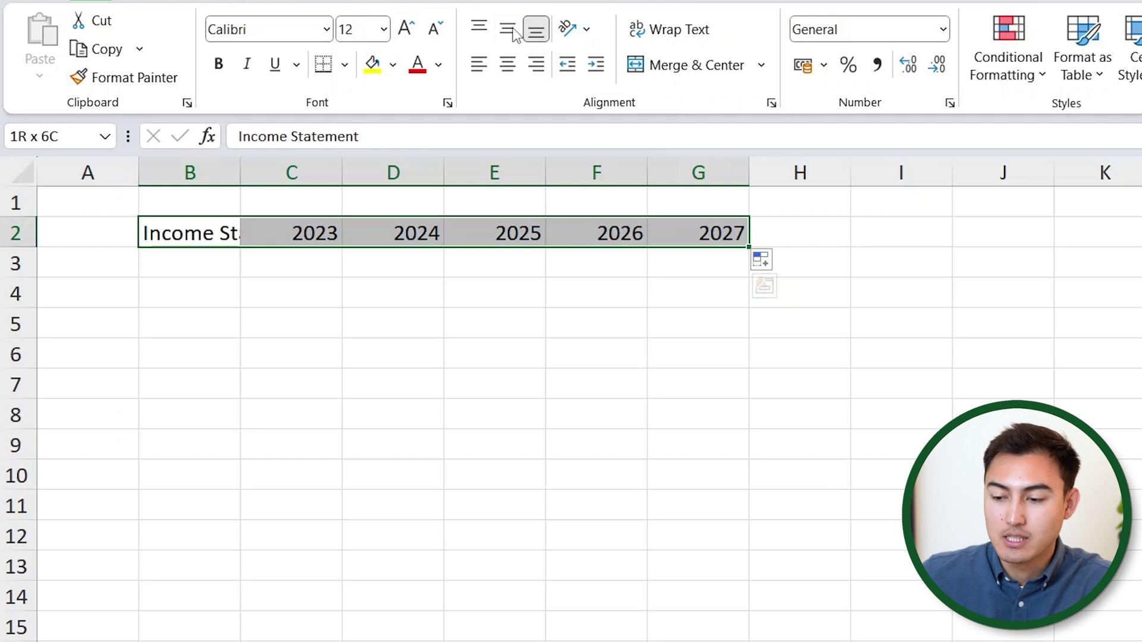
pyautogui.click(393, 65)
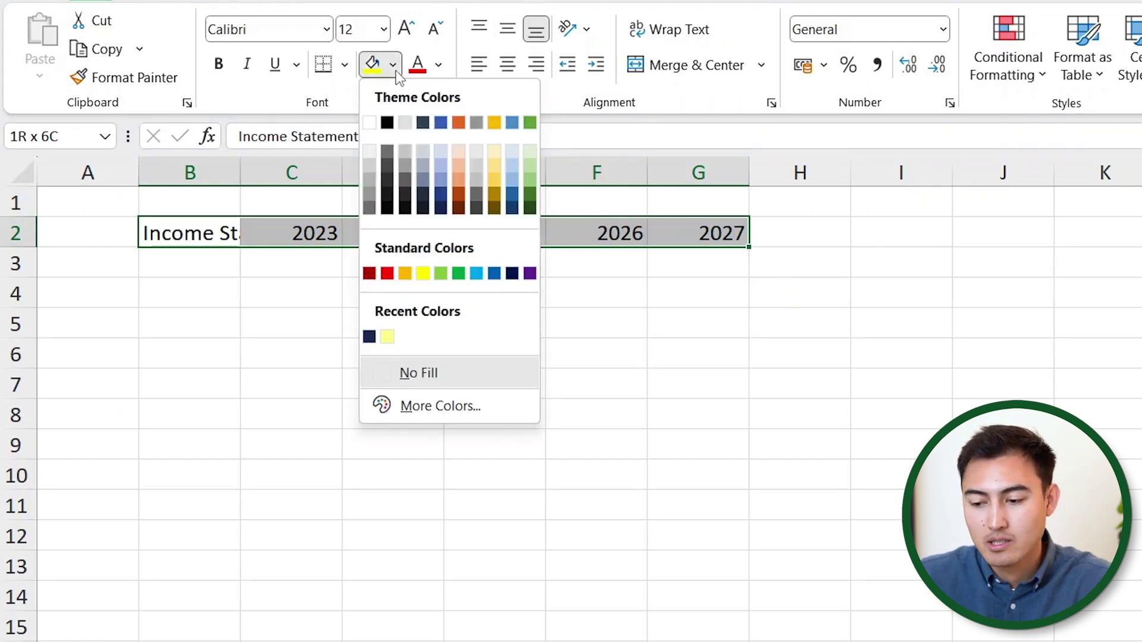
pyautogui.click(369, 337)
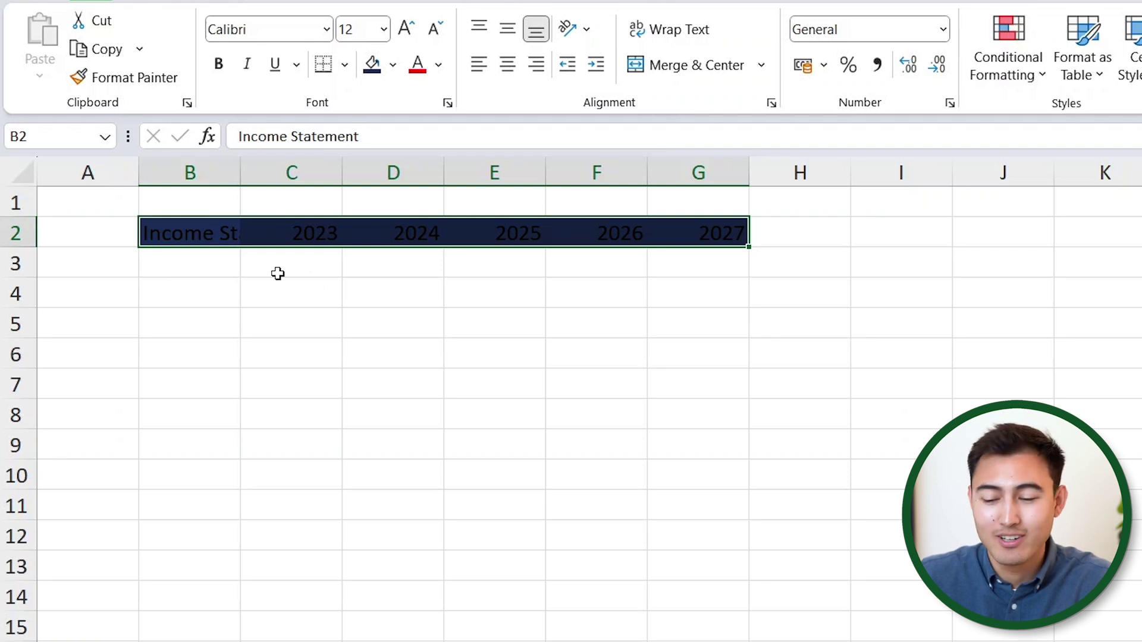
# Make the text of the header row B2:G2 white and bold
pyautogui.click(438, 65)
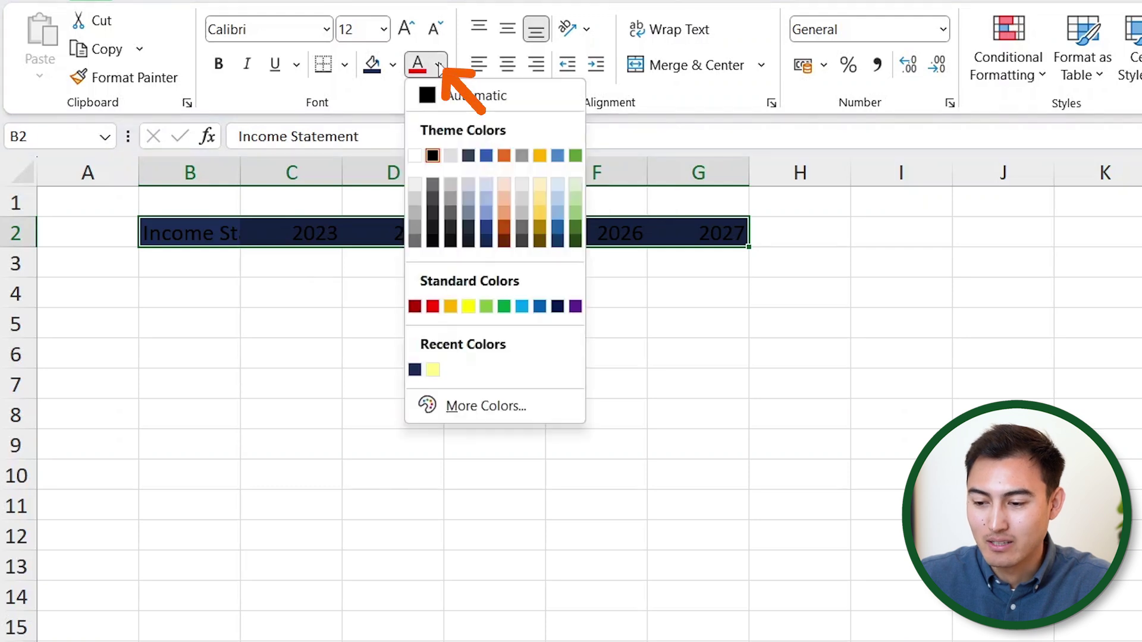
pyautogui.click(415, 156)
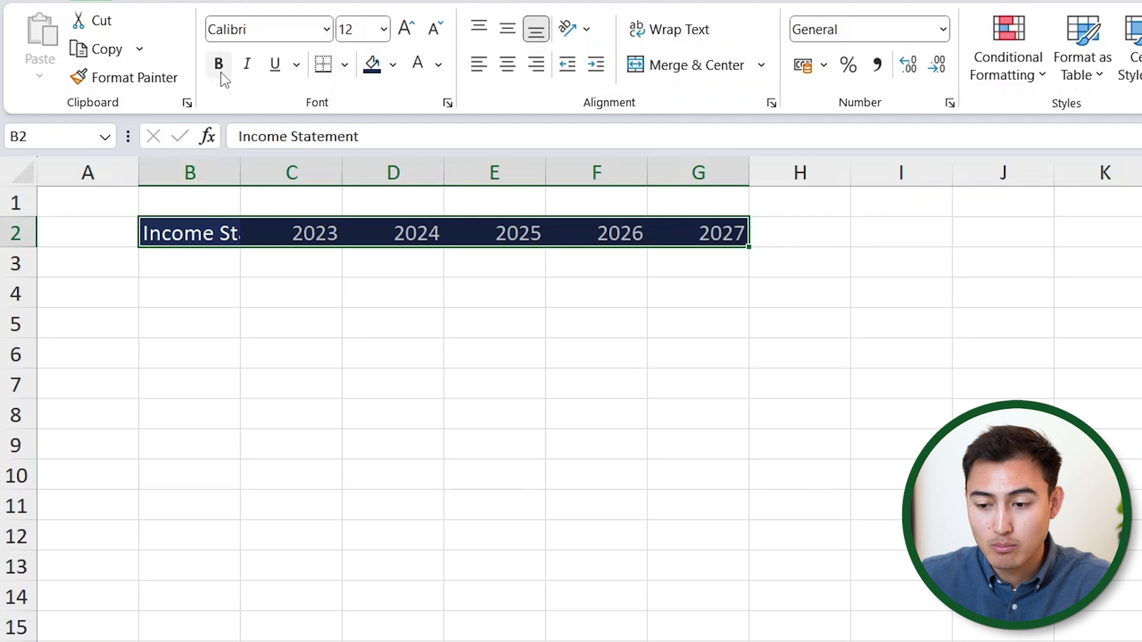
pyautogui.hotkey('ctrl', 'b')
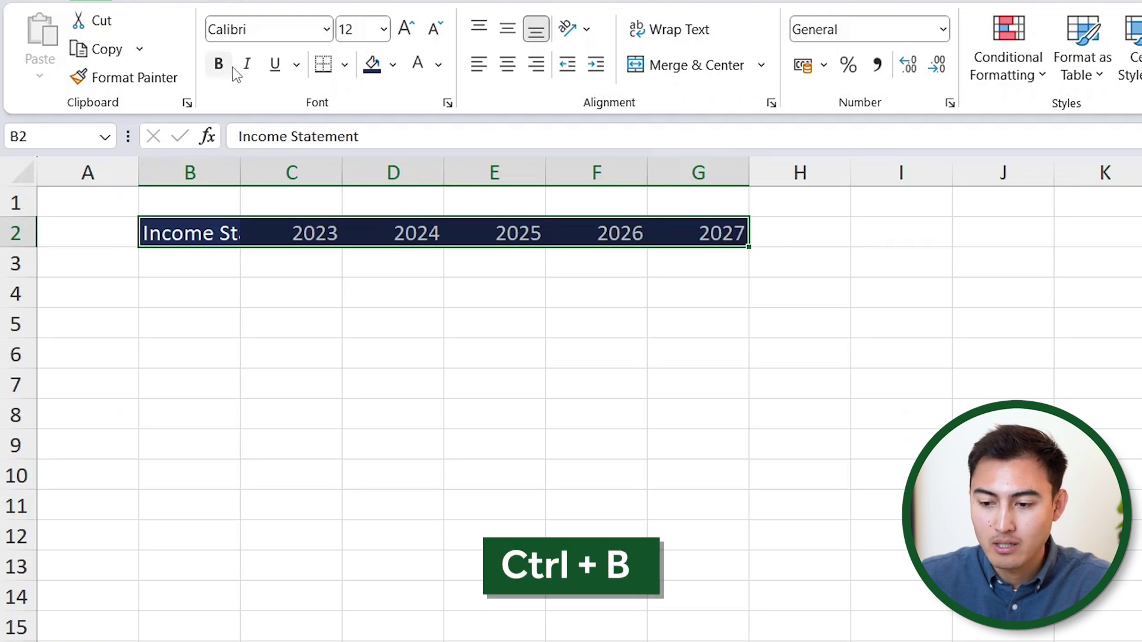
pyautogui.click(225, 67)
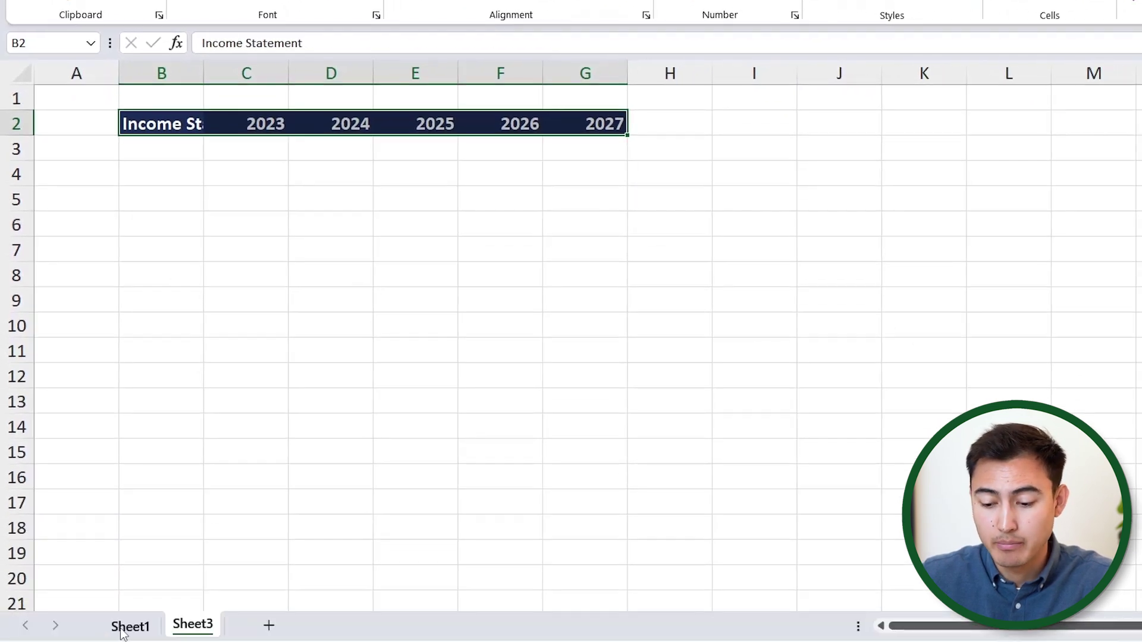
# Copy the line item labels B2:B11 from Sheet1 and paste them into Sheet3 starting at cell B3
pyautogui.click(130, 626)
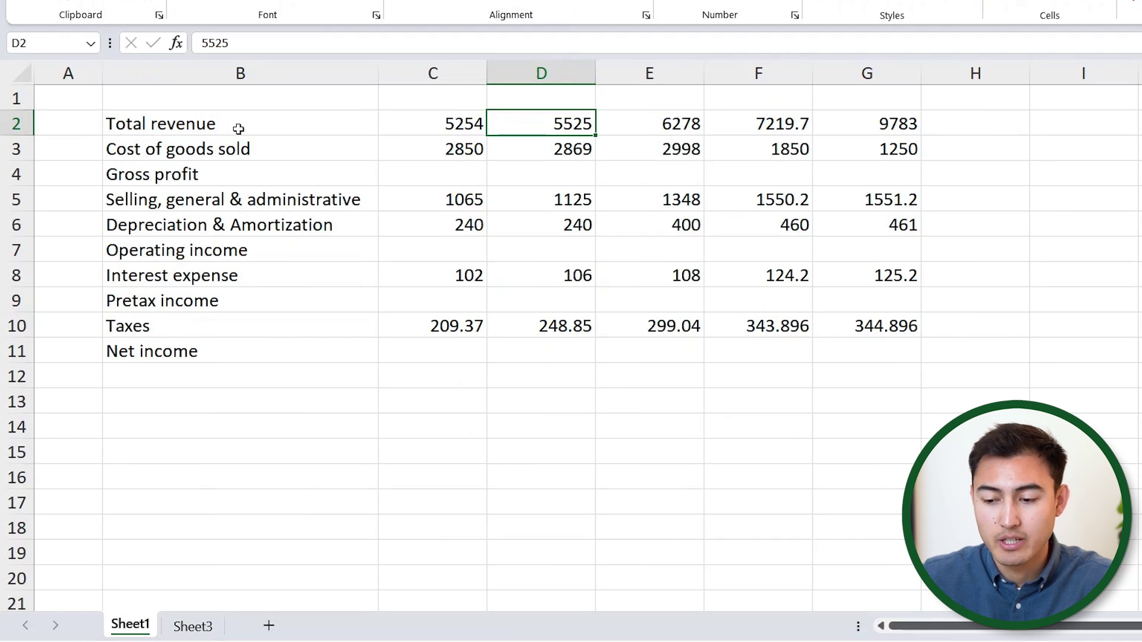
pyautogui.moveTo(239, 130); pyautogui.dragTo(265, 345)
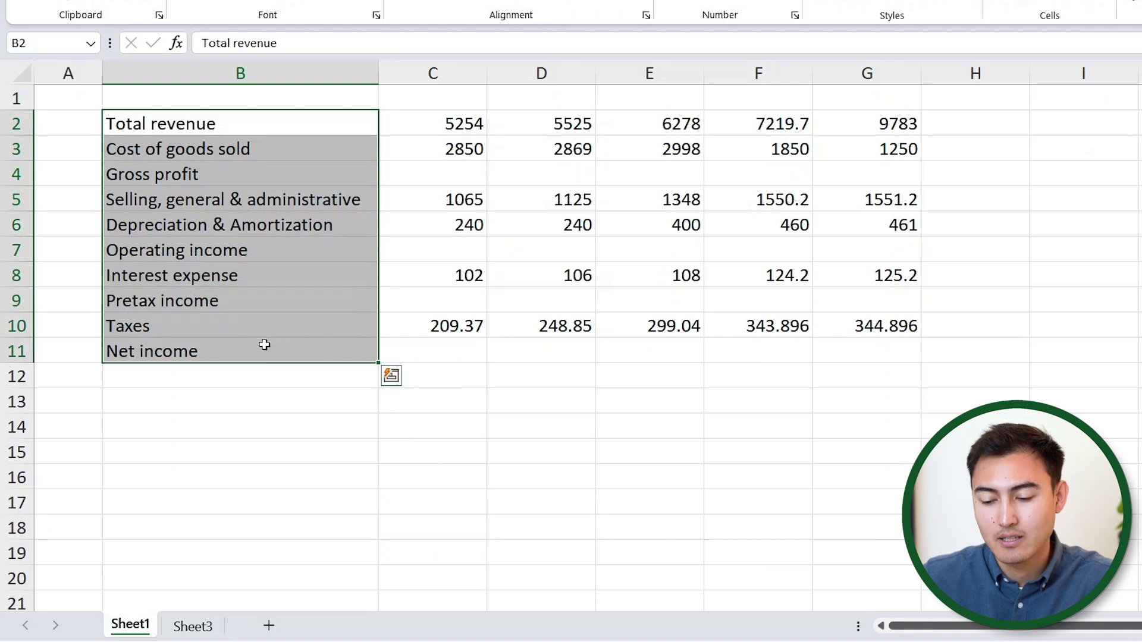
pyautogui.hotkey('shift', 'BackSpace')
pyautogui.hotkey('ctrl', 'shift', 'Down')
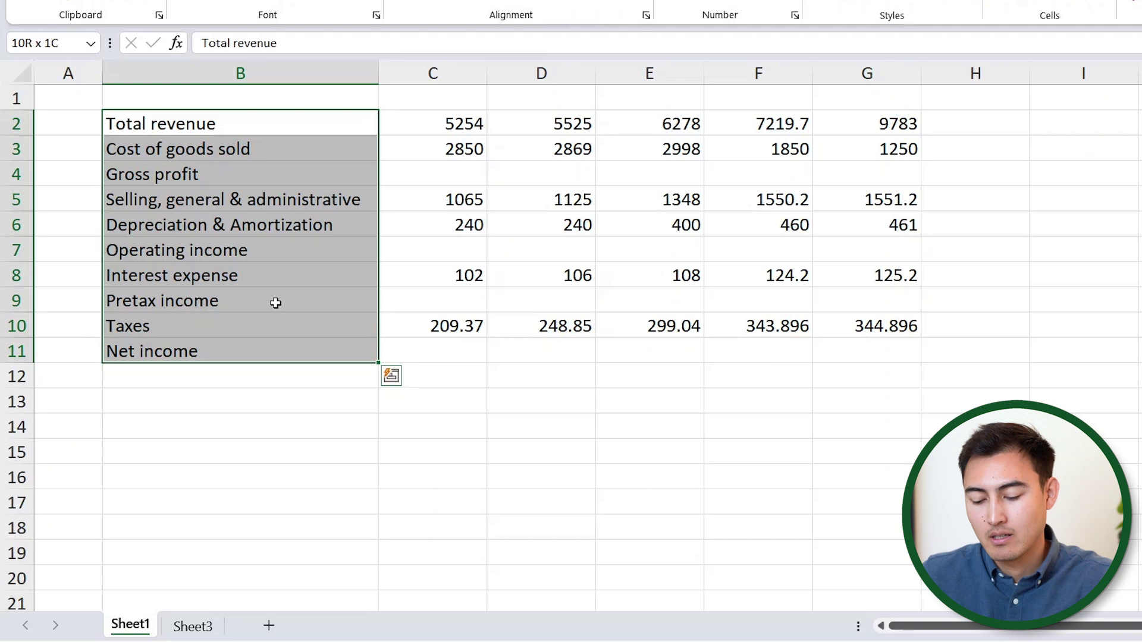
pyautogui.hotkey('ctrl', 'c')
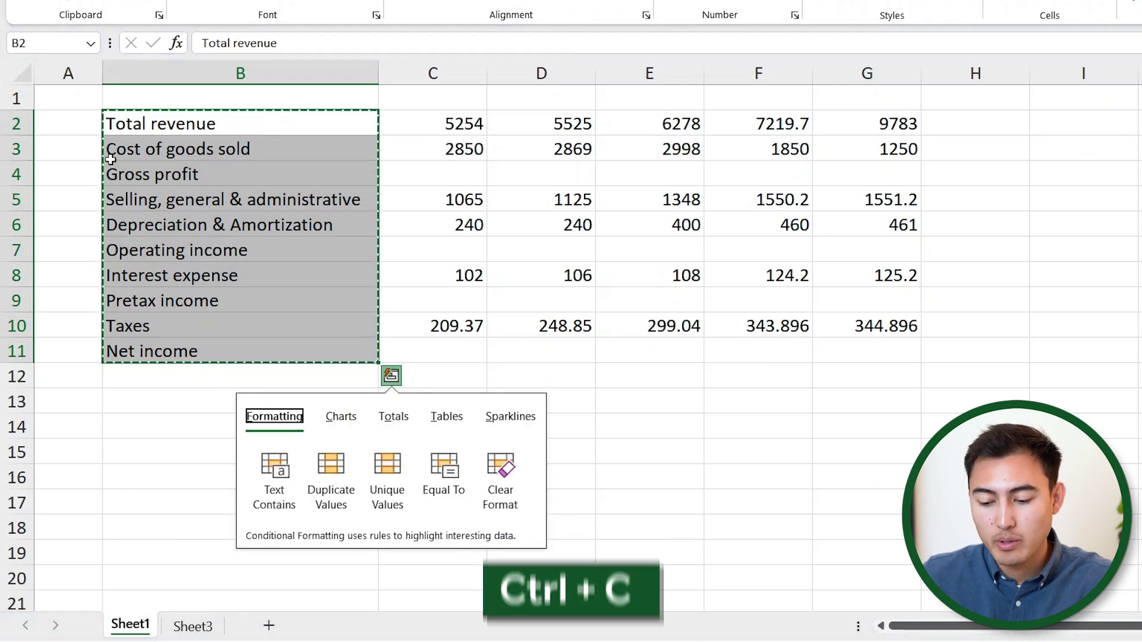
pyautogui.click(193, 628)
pyautogui.click(174, 153)
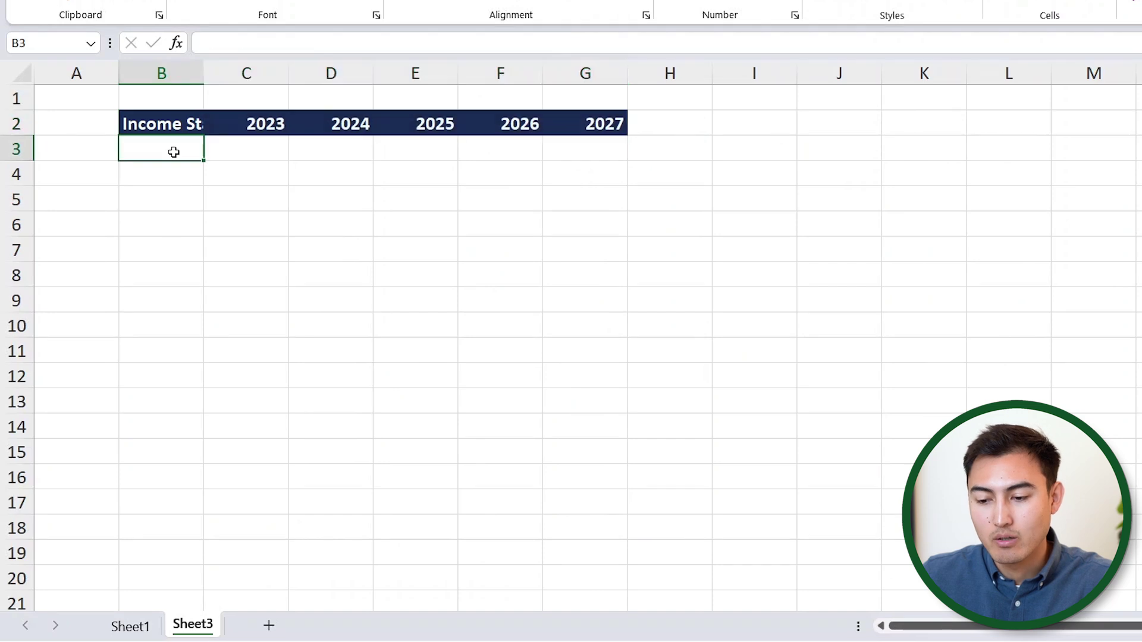
pyautogui.hotkey('ctrl', 'v')
pyautogui.press('ctrl')
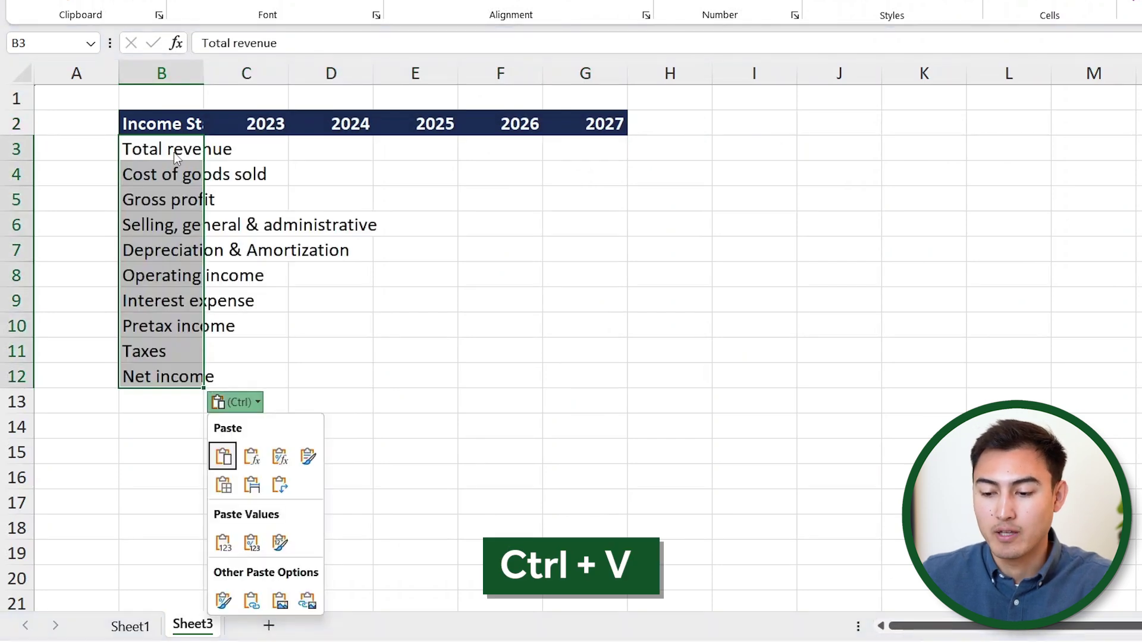
pyautogui.click(163, 232)
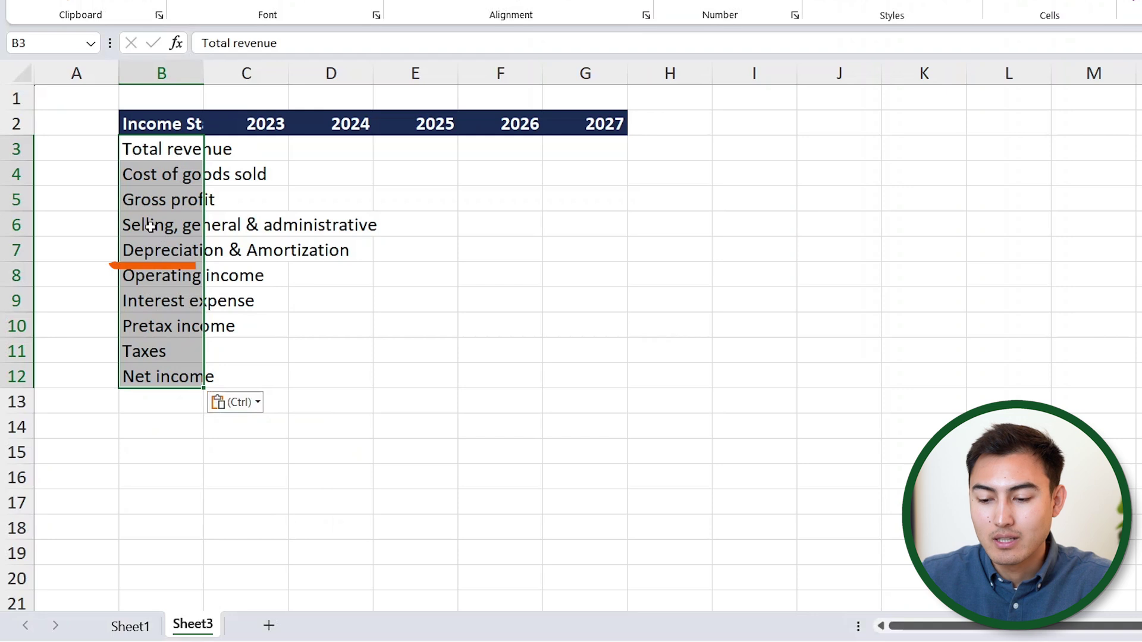
# Widen column B by hand and autofit it to its longest label
pyautogui.click(163, 232)
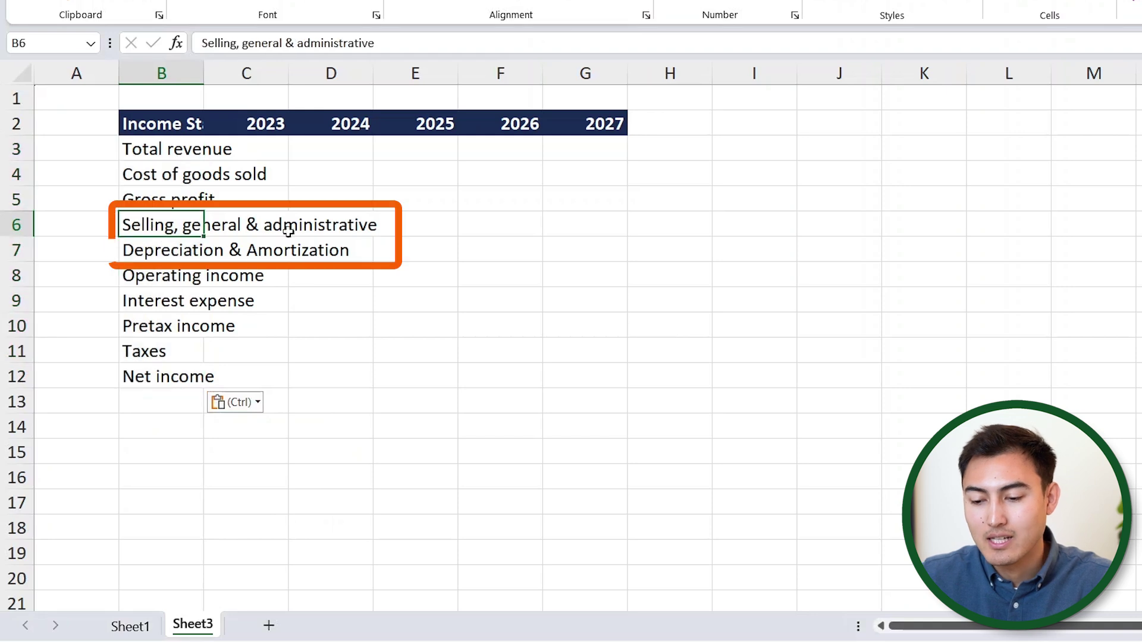
pyautogui.click(280, 74)
pyautogui.click(331, 74)
pyautogui.keyDown('ctrl'); pyautogui.click(181, 137); pyautogui.keyUp('ctrl')
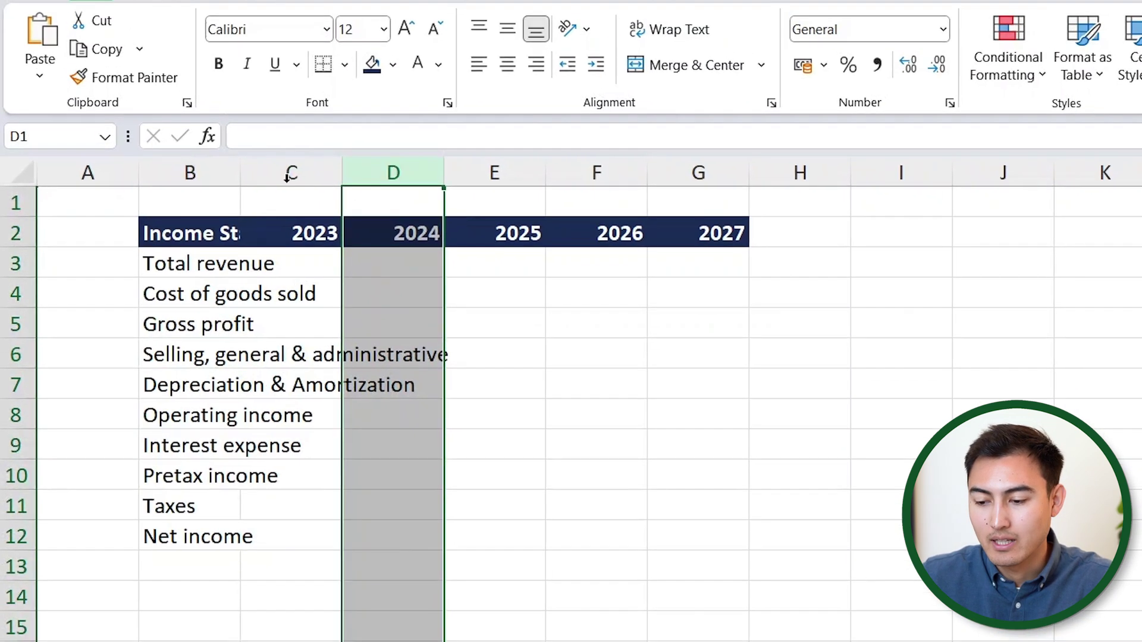
pyautogui.click(191, 173)
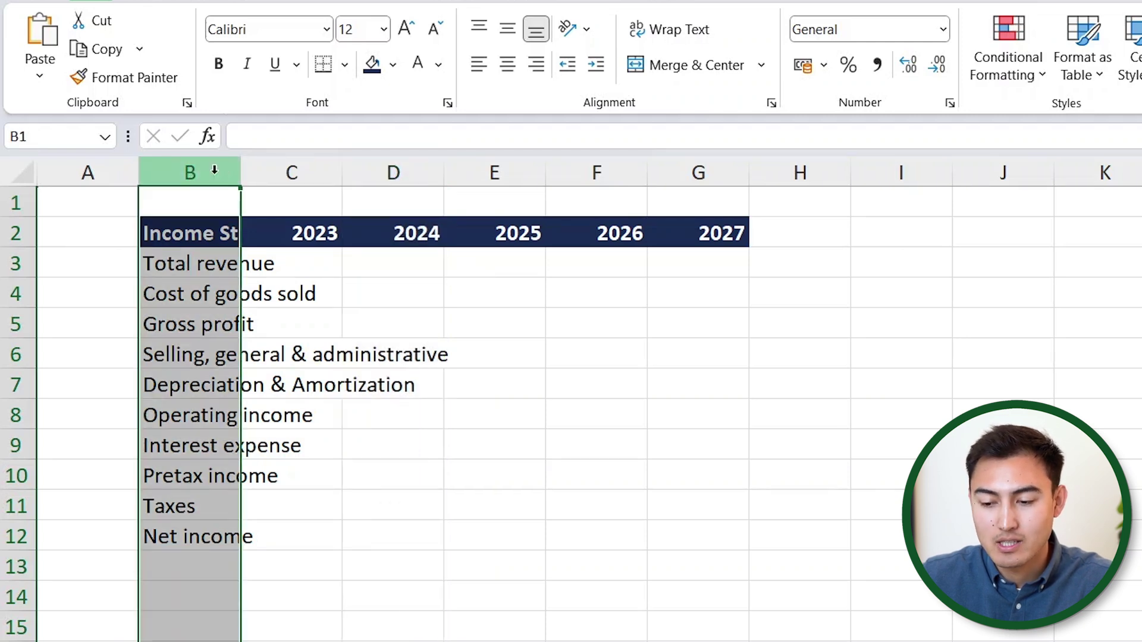
pyautogui.moveTo(240, 173); pyautogui.dragTo(308, 177)
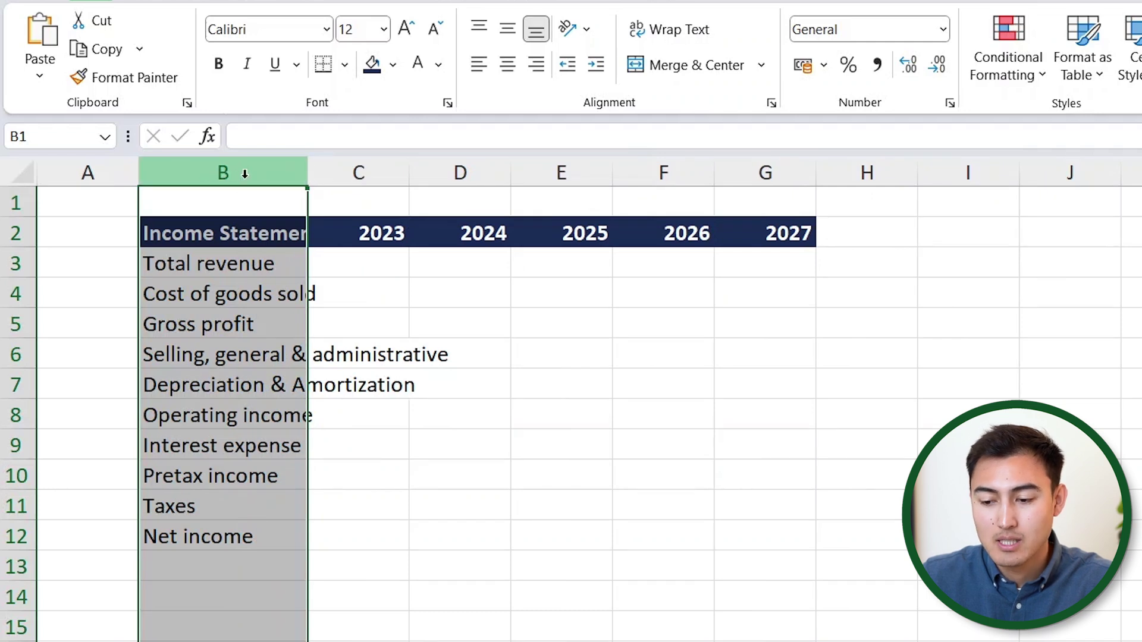
pyautogui.moveTo(305, 175); pyautogui.dragTo(305, 175)
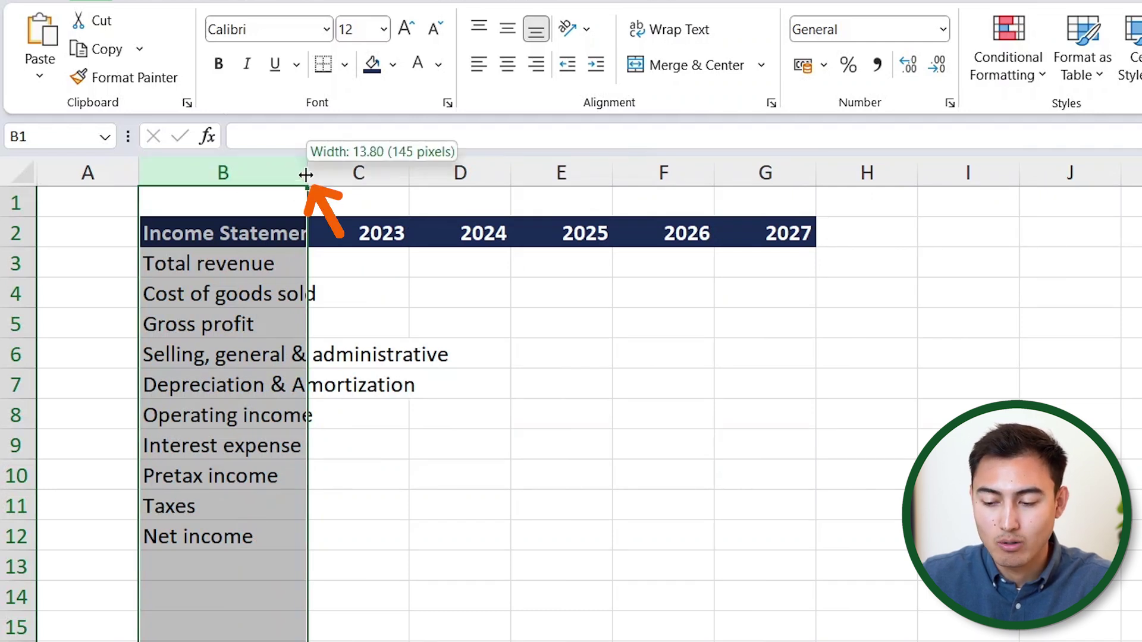
pyautogui.doubleClick(305, 175)
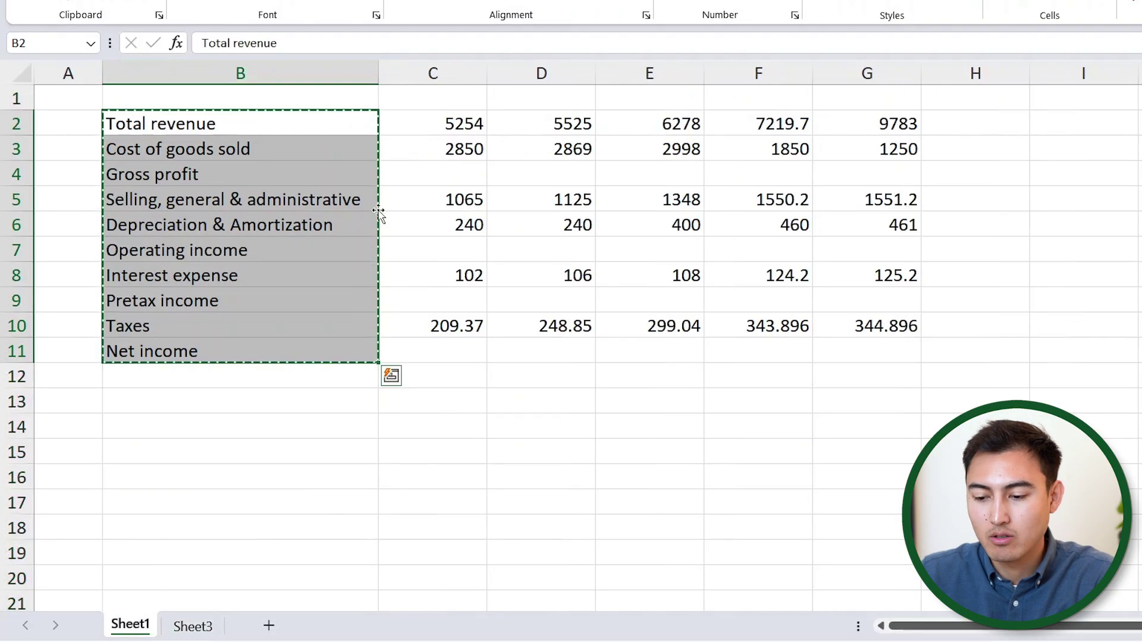
# Copy the figures C2:G10 from Sheet1 and paste them into Sheet3 starting at cell C3
pyautogui.moveTo(421, 125); pyautogui.dragTo(855, 326)
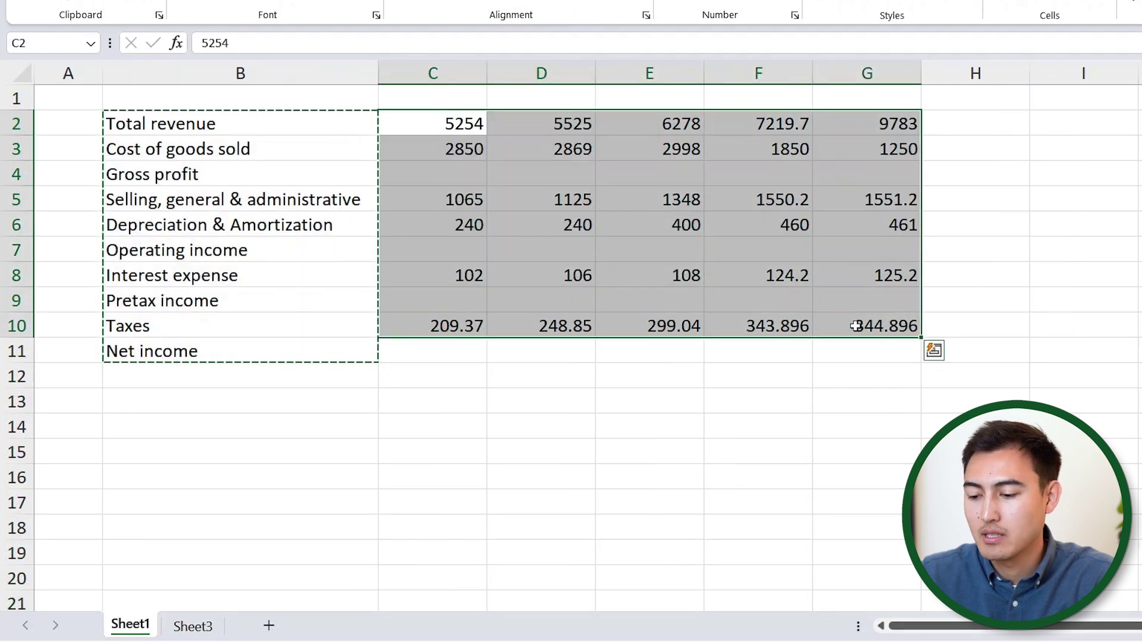
pyautogui.hotkey('ctrl', 'c')
pyautogui.hotkey('ctrl', 'q')
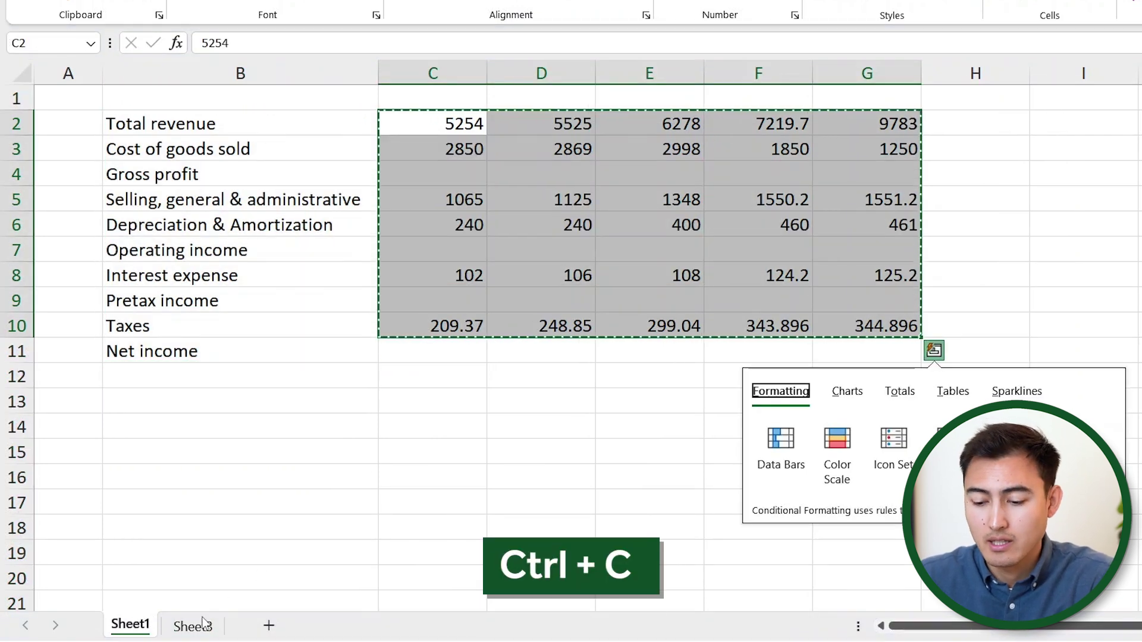
pyautogui.click(178, 628)
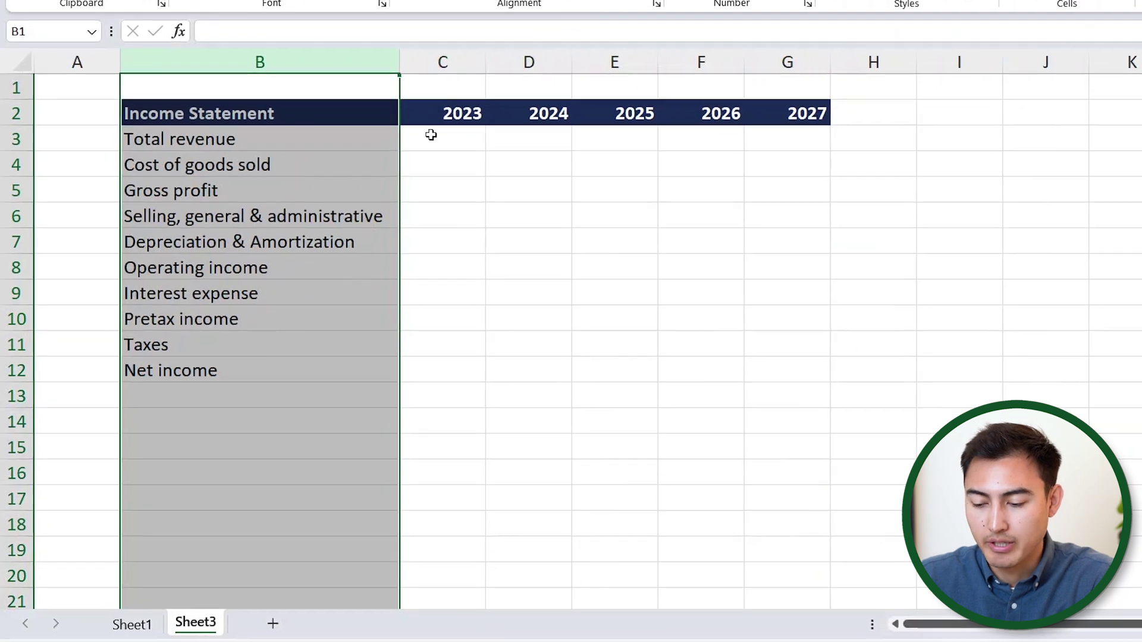
pyautogui.click(425, 152)
pyautogui.hotkey('ctrl', 'v')
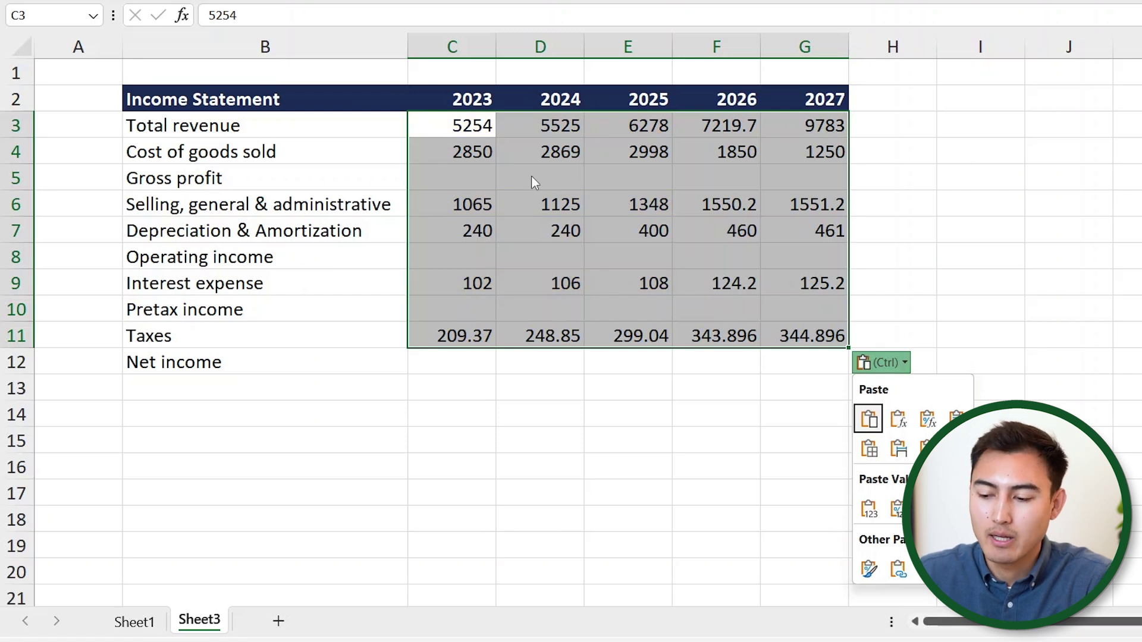
pyautogui.press('Escape')
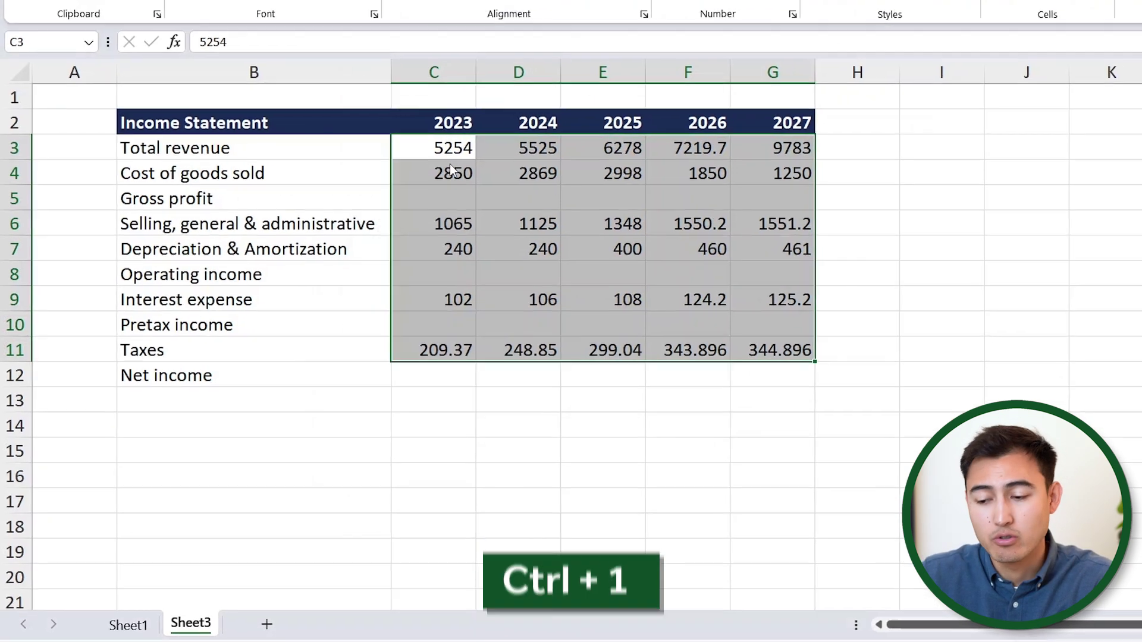
# Format the pasted figures C3:G11 as Number with 0 decimal places and a thousands separator
pyautogui.hotkey('ctrl', '1')
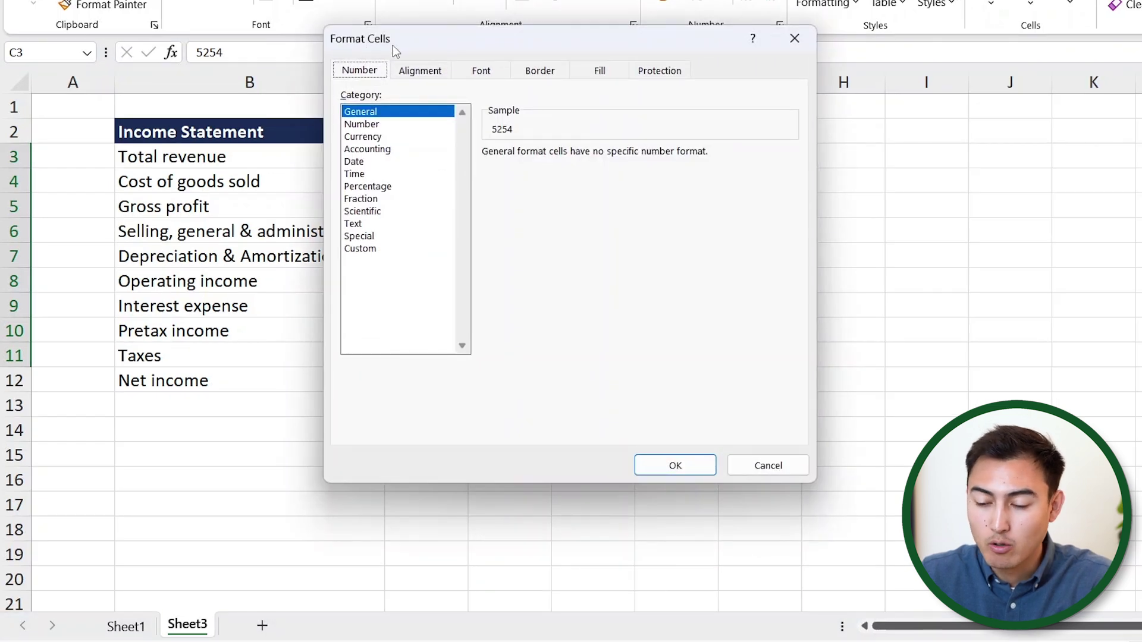
pyautogui.moveTo(412, 38); pyautogui.dragTo(714, 66)
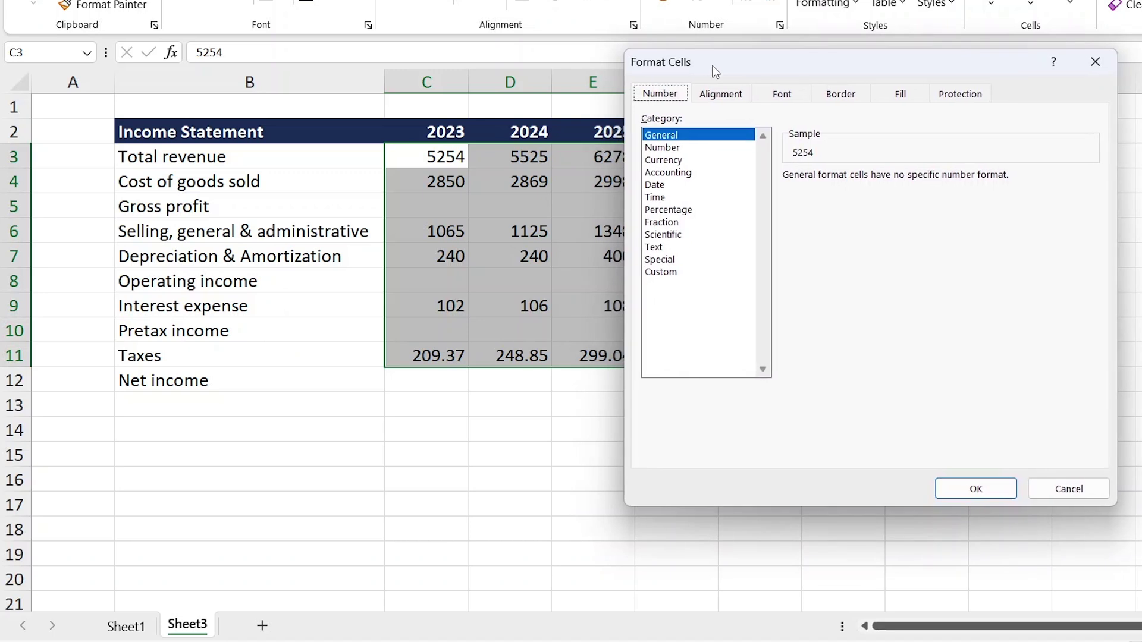
pyautogui.click(657, 149)
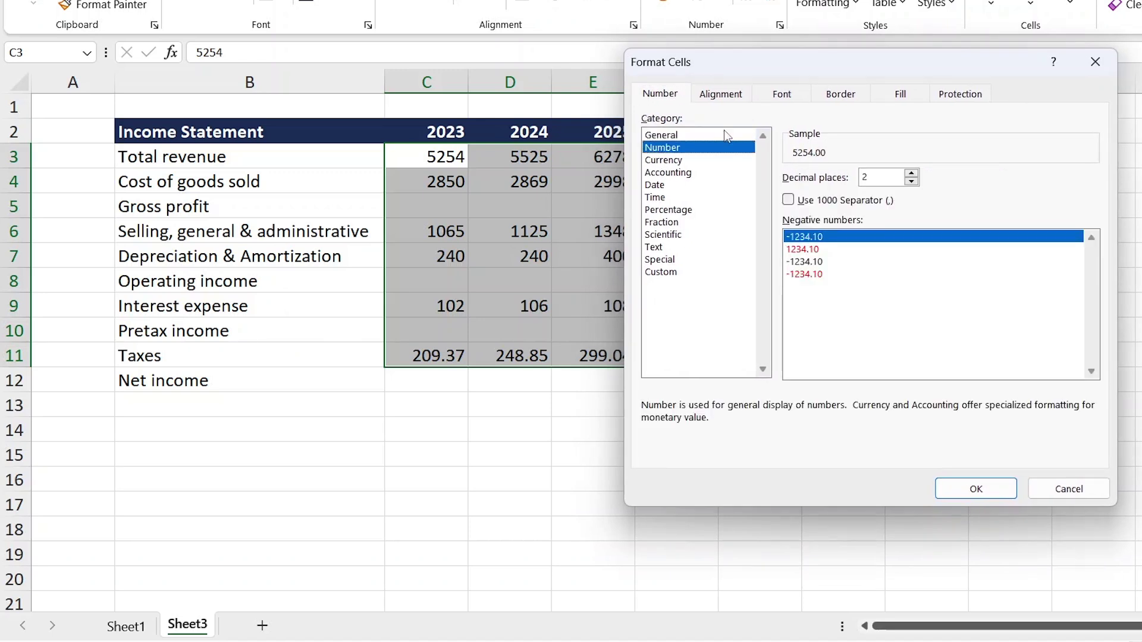
pyautogui.click(912, 181)
pyautogui.click(912, 182)
pyautogui.click(824, 201)
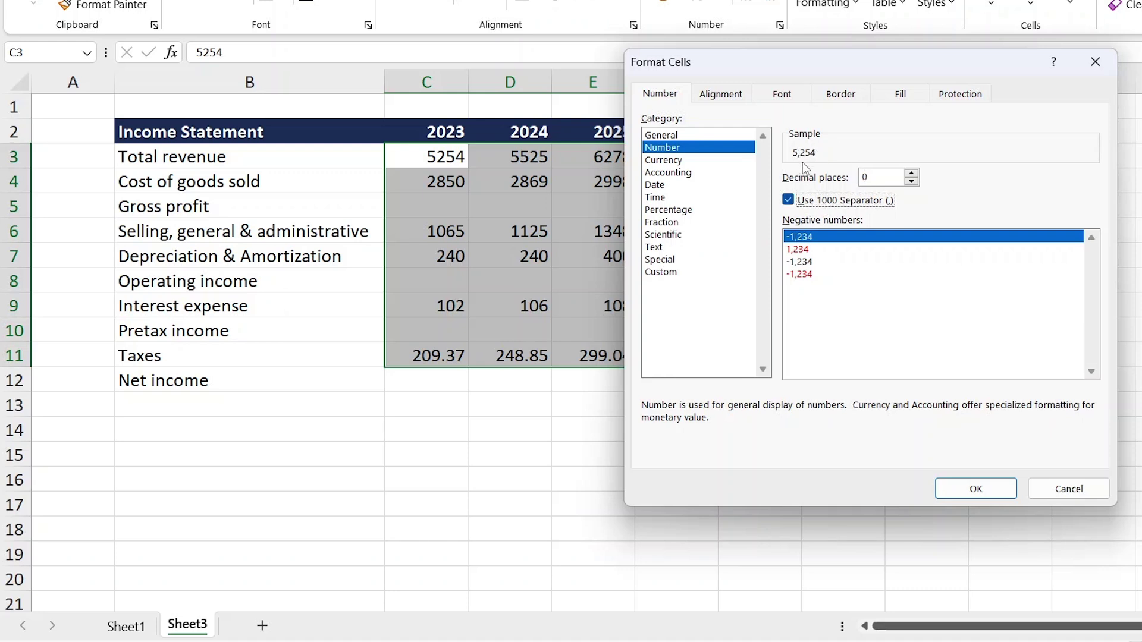
pyautogui.click(964, 490)
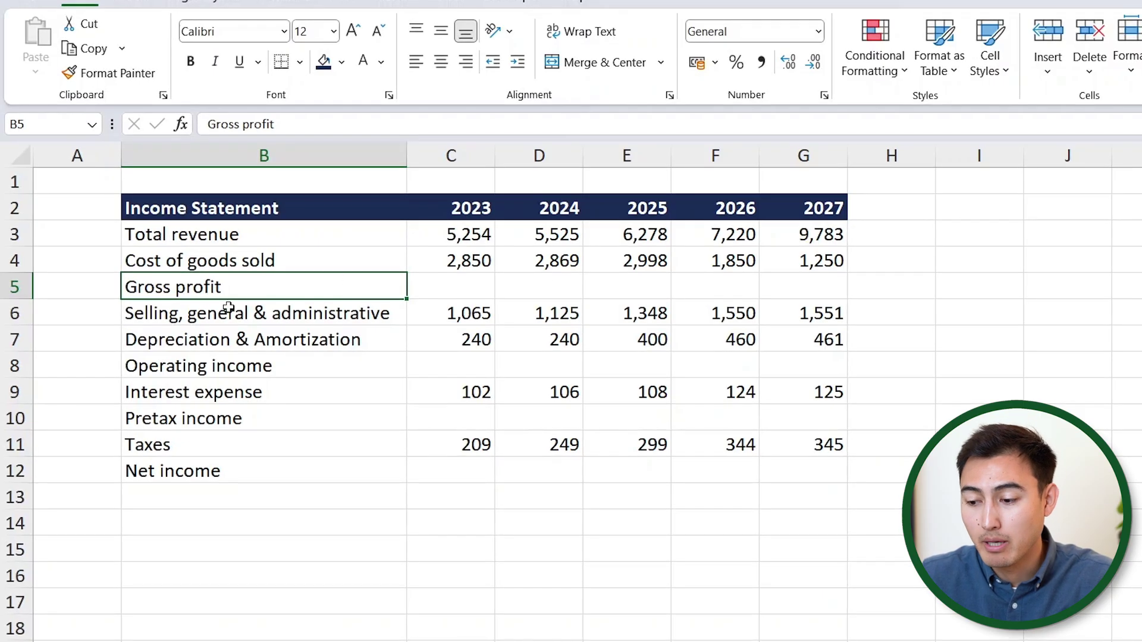
pyautogui.moveTo(145, 472); pyautogui.dragTo(760, 544)
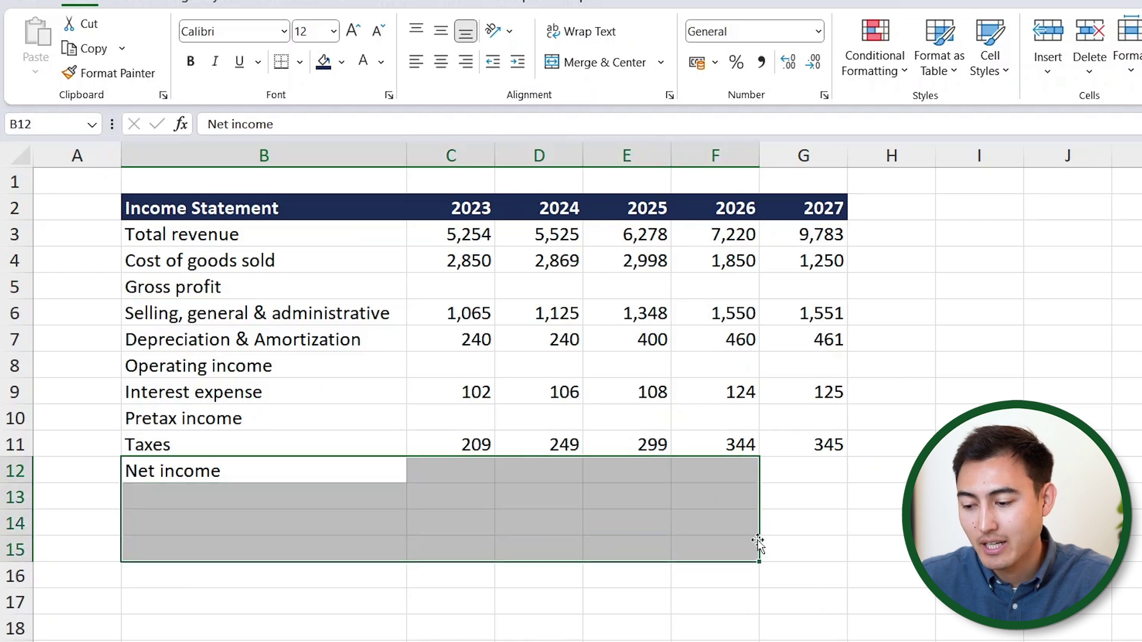
pyautogui.click(380, 445)
pyautogui.moveTo(393, 288); pyautogui.dragTo(438, 287)
# Make the Gross profit row B5:G5 bold
pyautogui.click(356, 288)
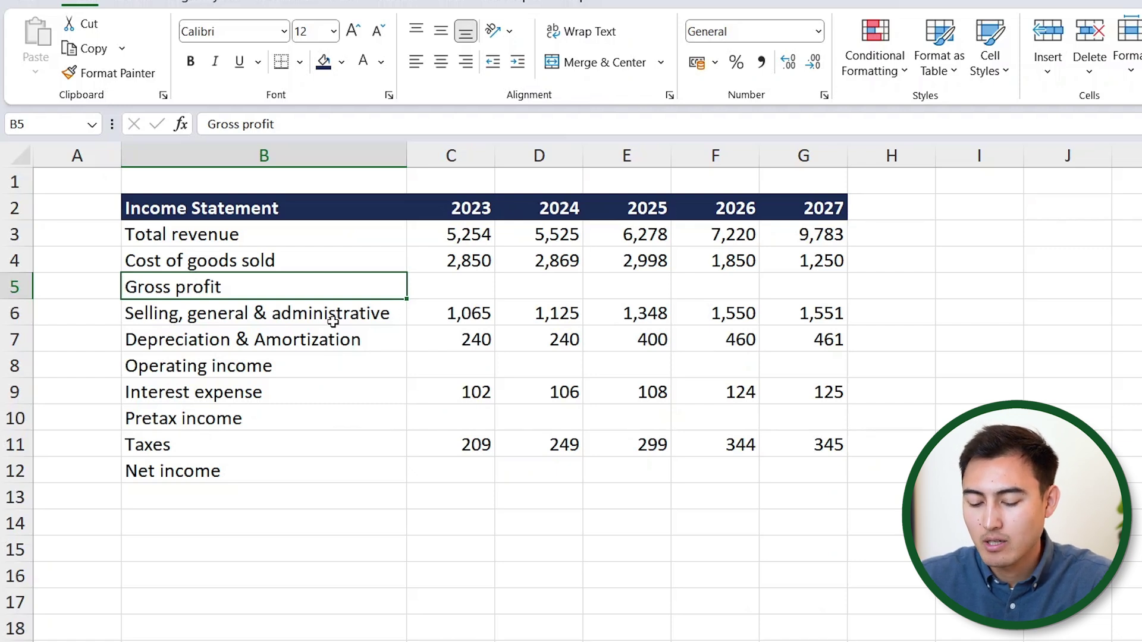
pyautogui.hotkey('shift', 'Right')
pyautogui.hotkey('shift', 'Right')
pyautogui.hotkey('shift', 'Right')
pyautogui.hotkey('shift', 'Right')
pyautogui.hotkey('shift', 'Right')
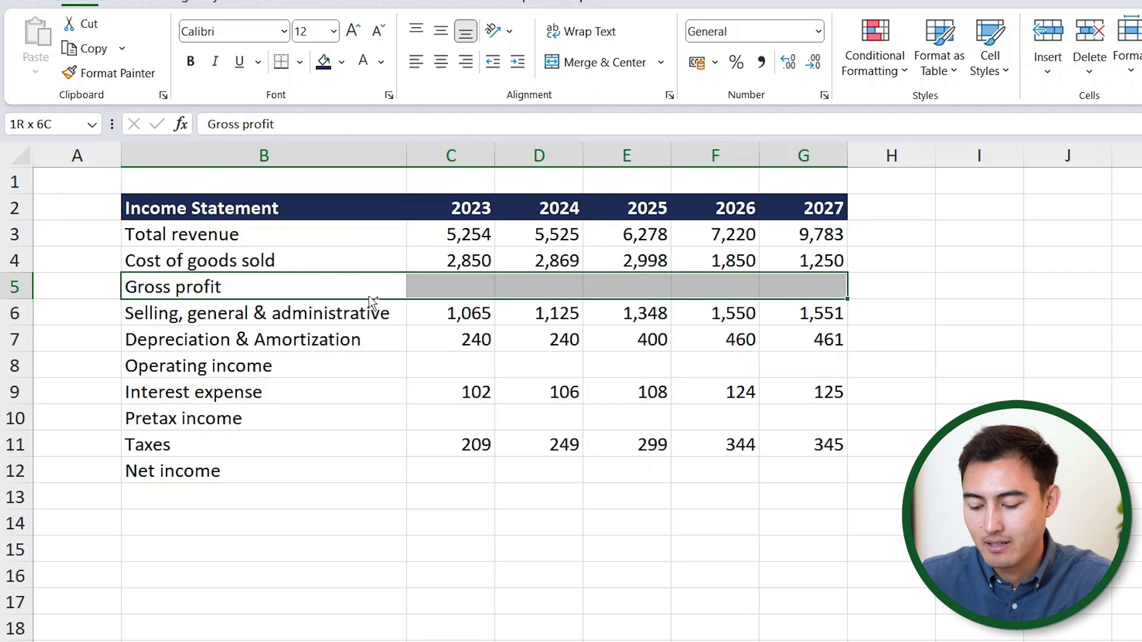
pyautogui.hotkey('ctrl', 'b')
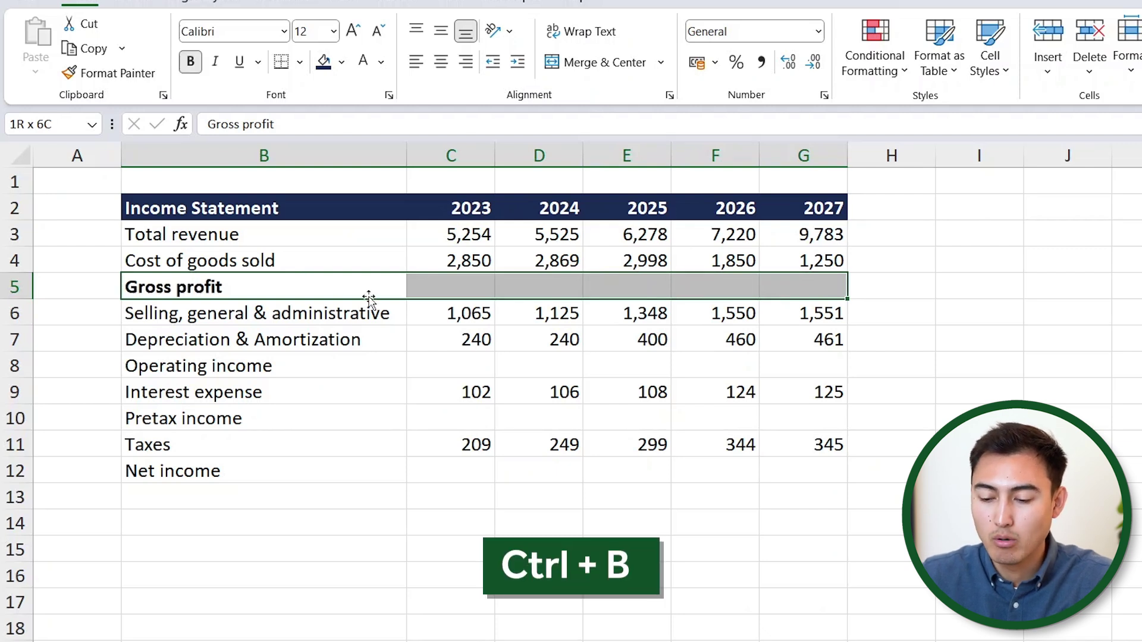
# Add a top border to the Gross profit row B5:G5
pyautogui.click(301, 62)
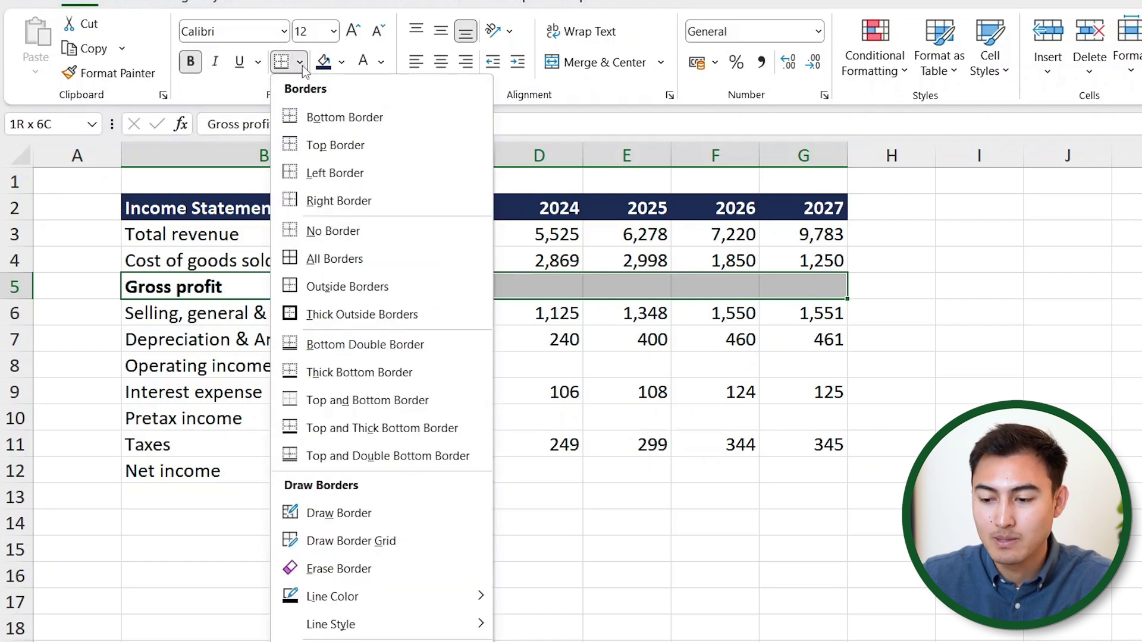
pyautogui.click(374, 148)
pyautogui.click(180, 339)
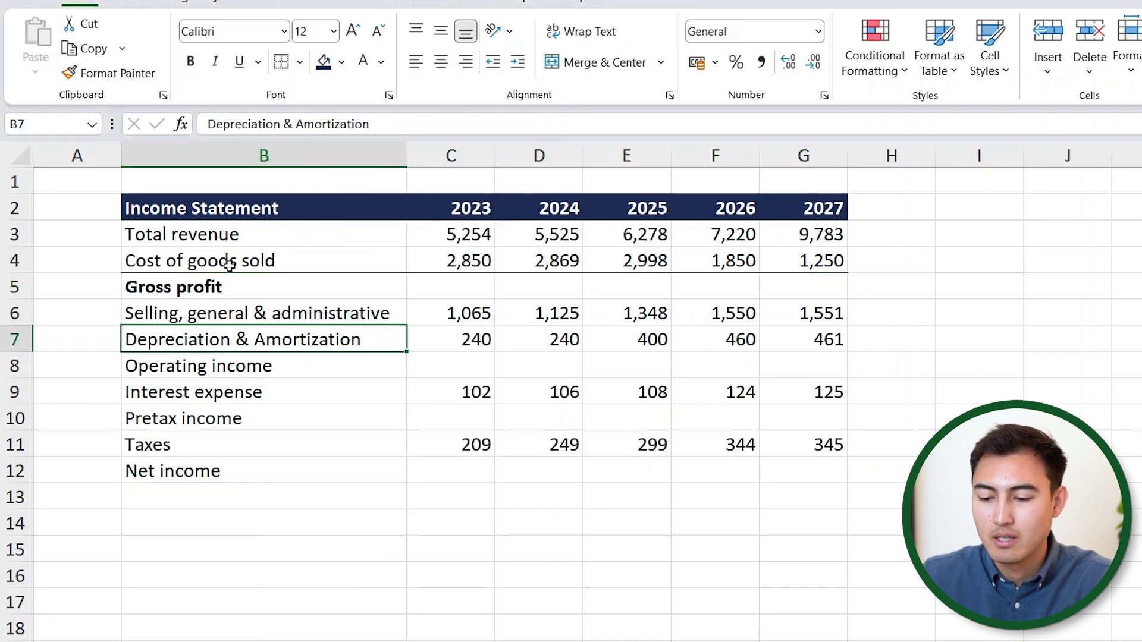
# Try an orange fill on the Gross profit row B5:G5 and undo it
pyautogui.click(155, 288)
pyautogui.moveTo(366, 290); pyautogui.dragTo(770, 286)
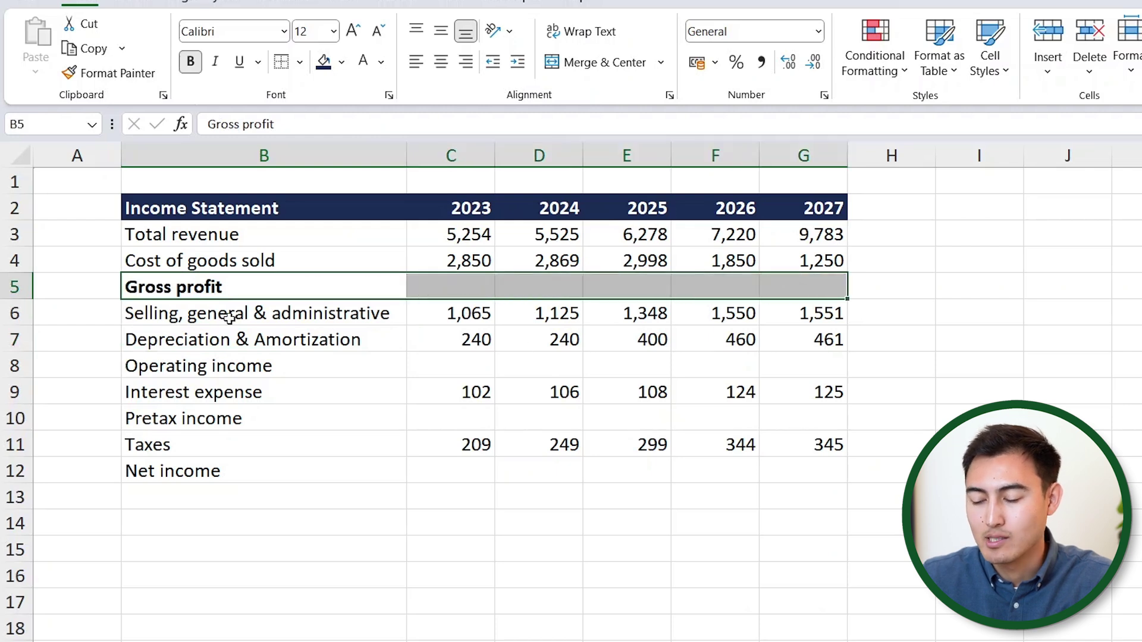
pyautogui.press('F4')
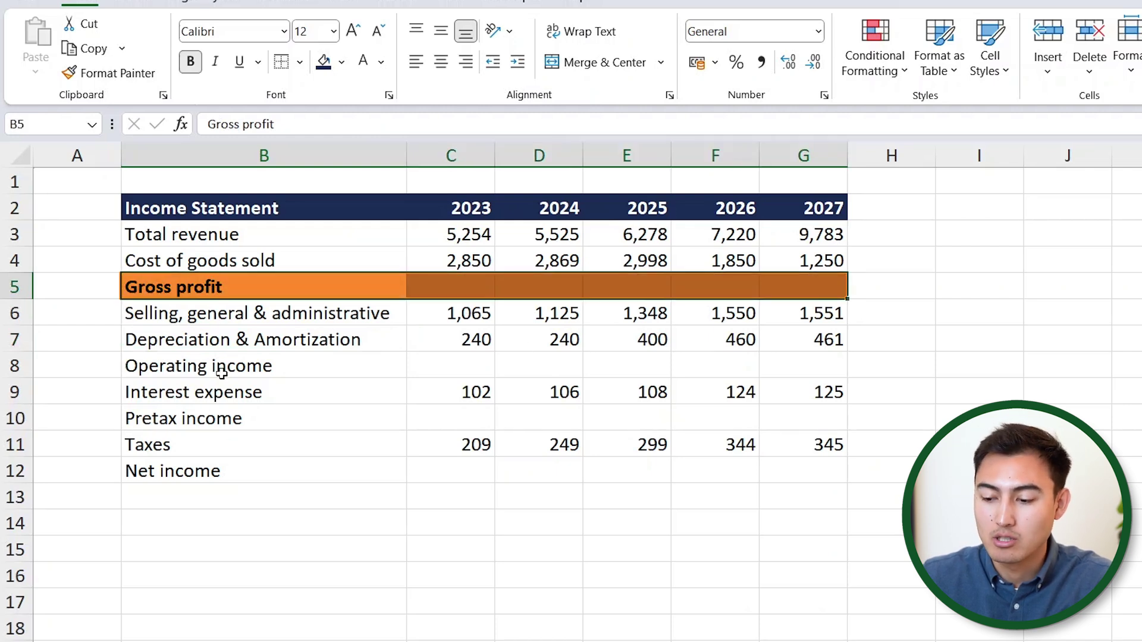
pyautogui.hotkey('ctrl', 'z')
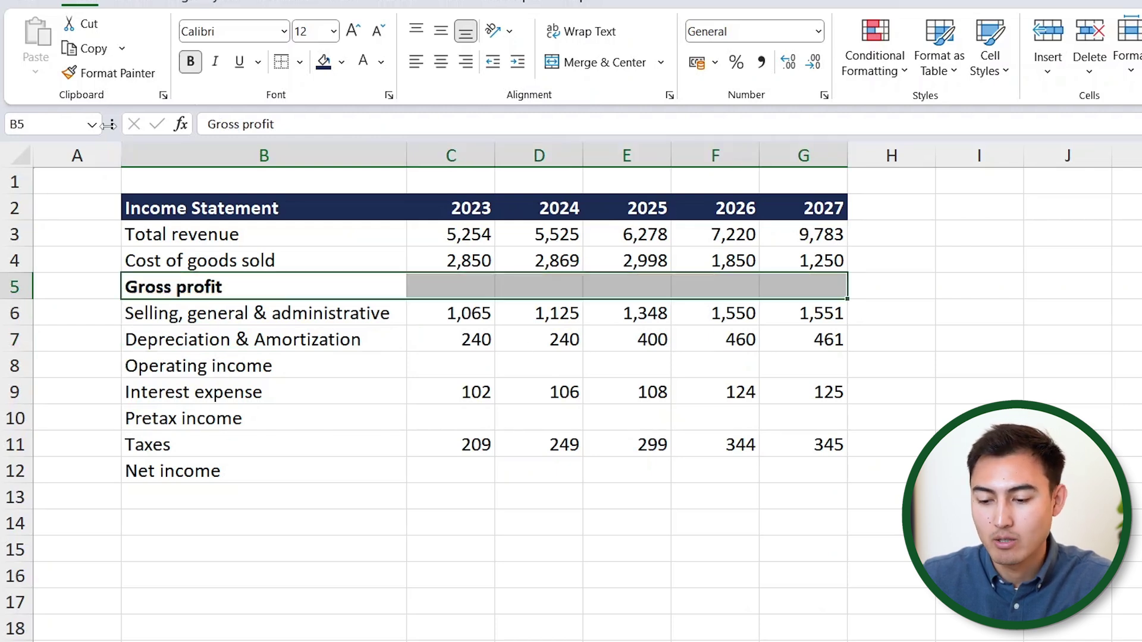
# Copy the Gross profit row's formatting onto the Operating income, Pretax income and Net income rows with Format Painter
pyautogui.click(132, 73)
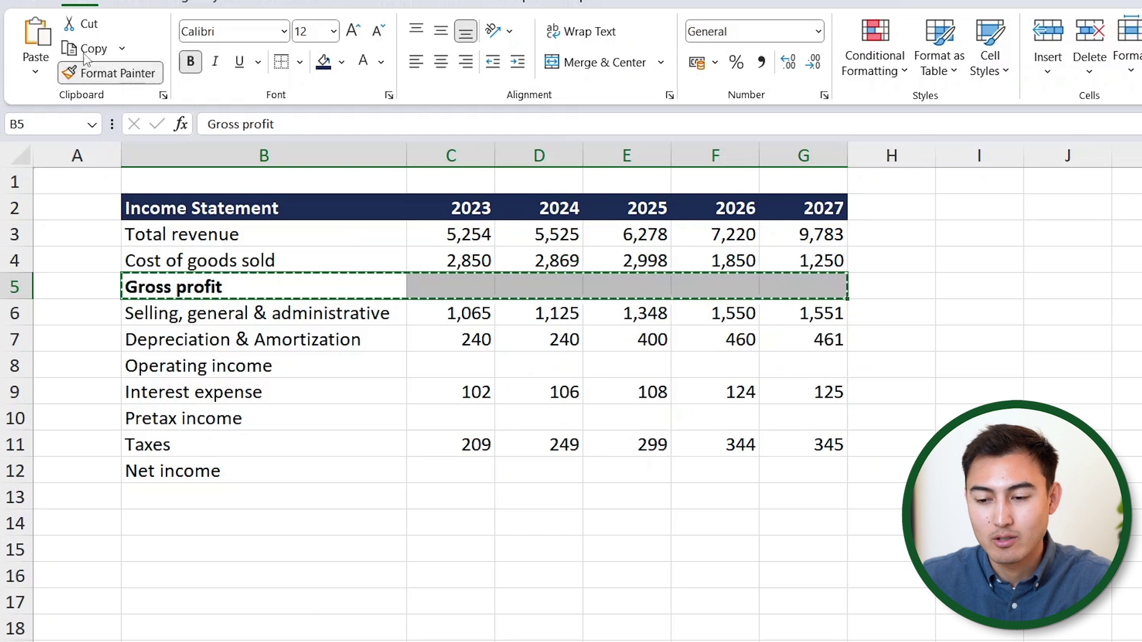
pyautogui.click(196, 369)
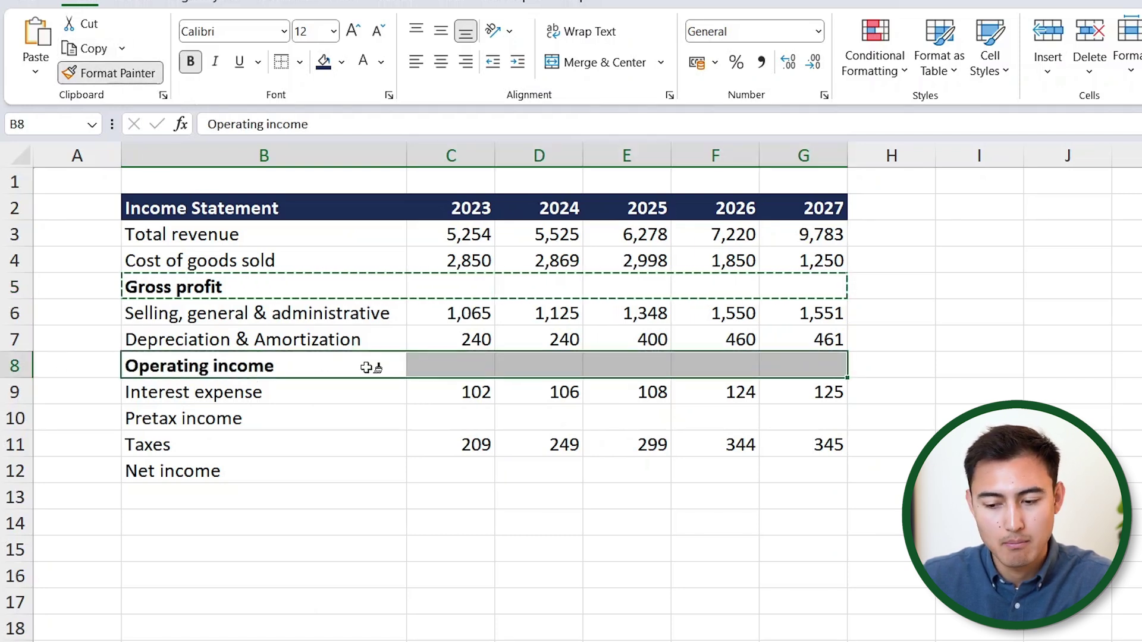
pyautogui.click(184, 419)
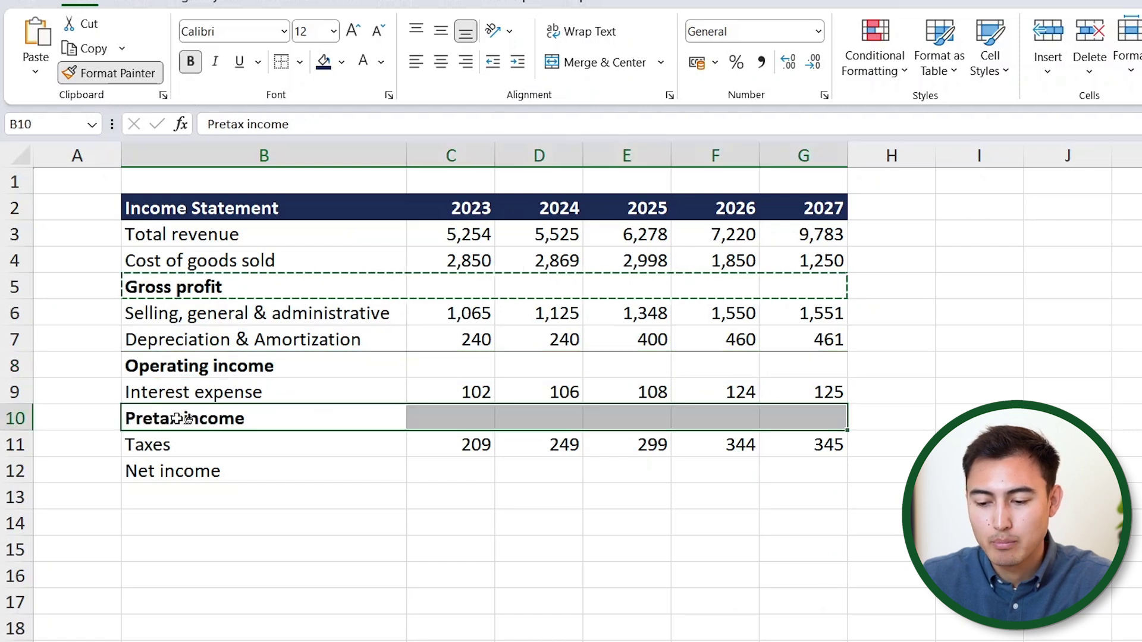
pyautogui.click(184, 475)
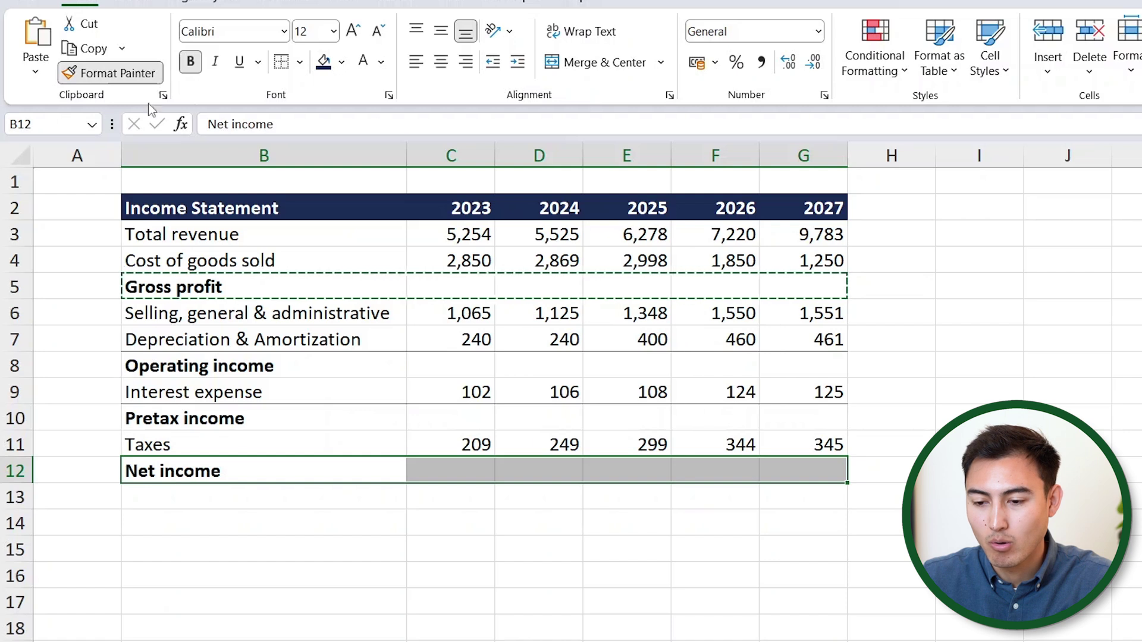
pyautogui.click(124, 72)
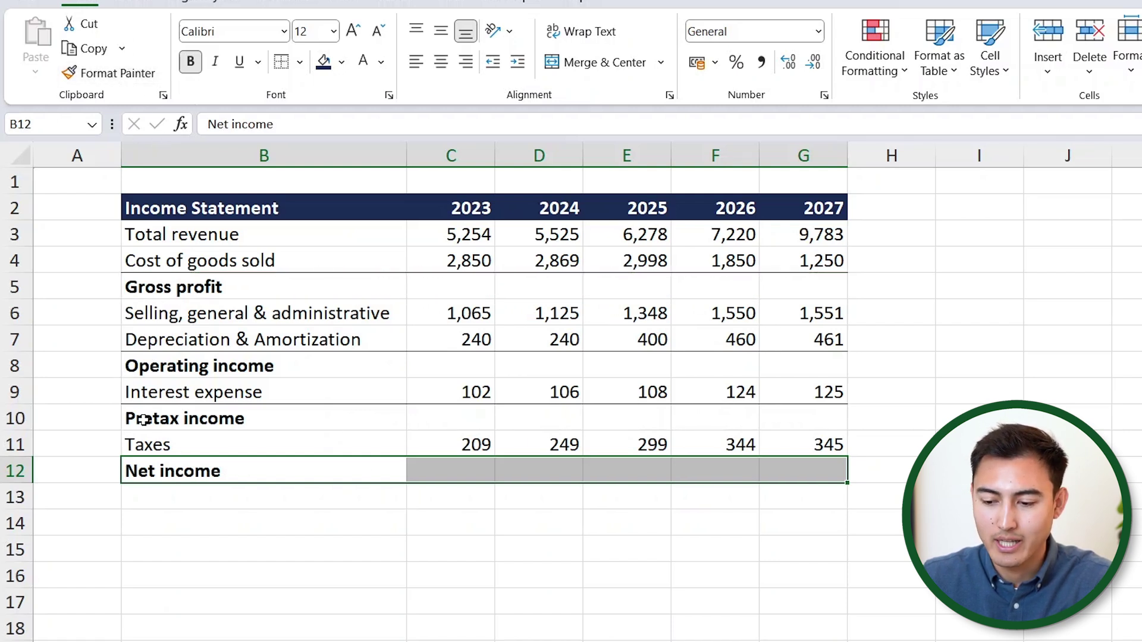
# Fill the Net income row B12:G12 with the recently used light yellow
pyautogui.press('Down')
pyautogui.press('Down')
pyautogui.press('Up')
pyautogui.press('Up')
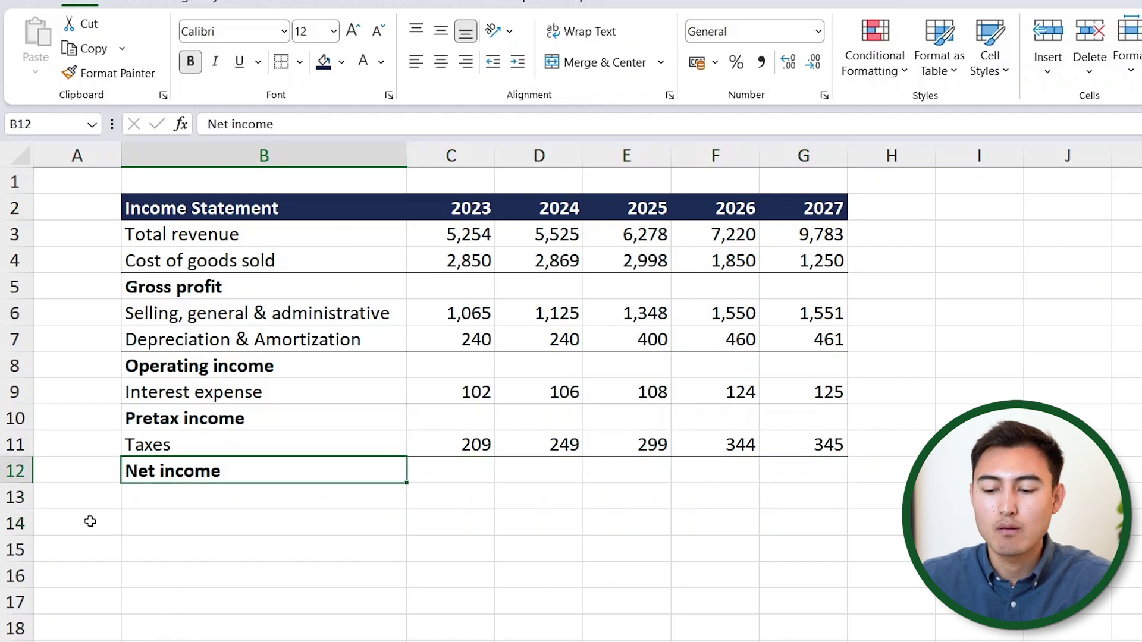
pyautogui.hotkey('shift', 'Right')
pyautogui.hotkey('shift', 'Right')
pyautogui.hotkey('shift', 'Right')
pyautogui.hotkey('shift', 'Right')
pyautogui.hotkey('shift', 'Right')
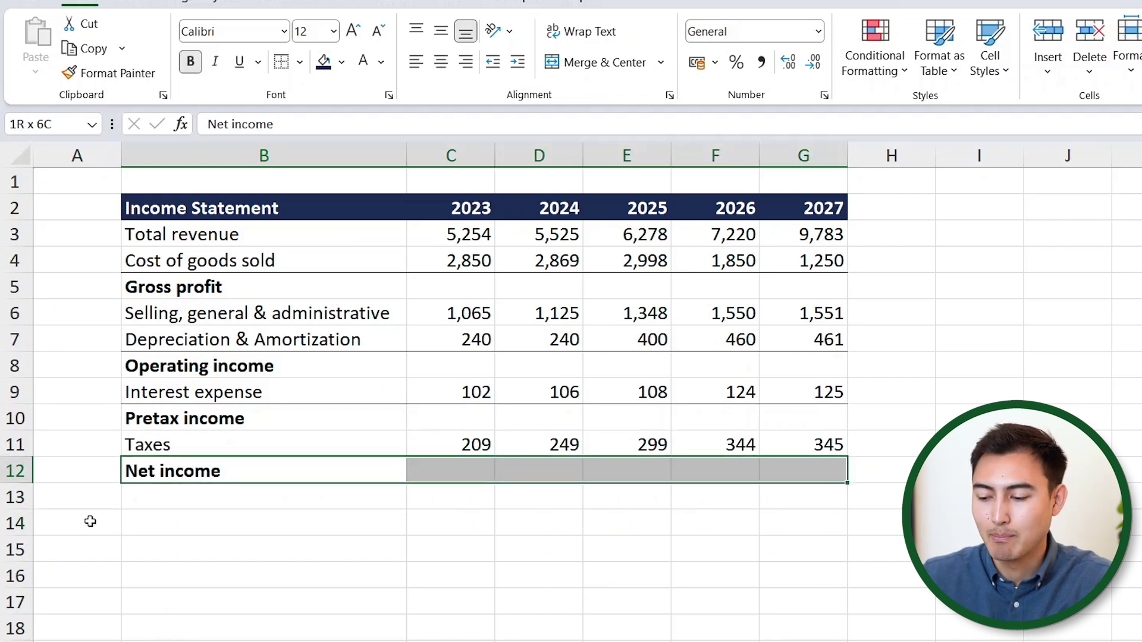
pyautogui.click(341, 62)
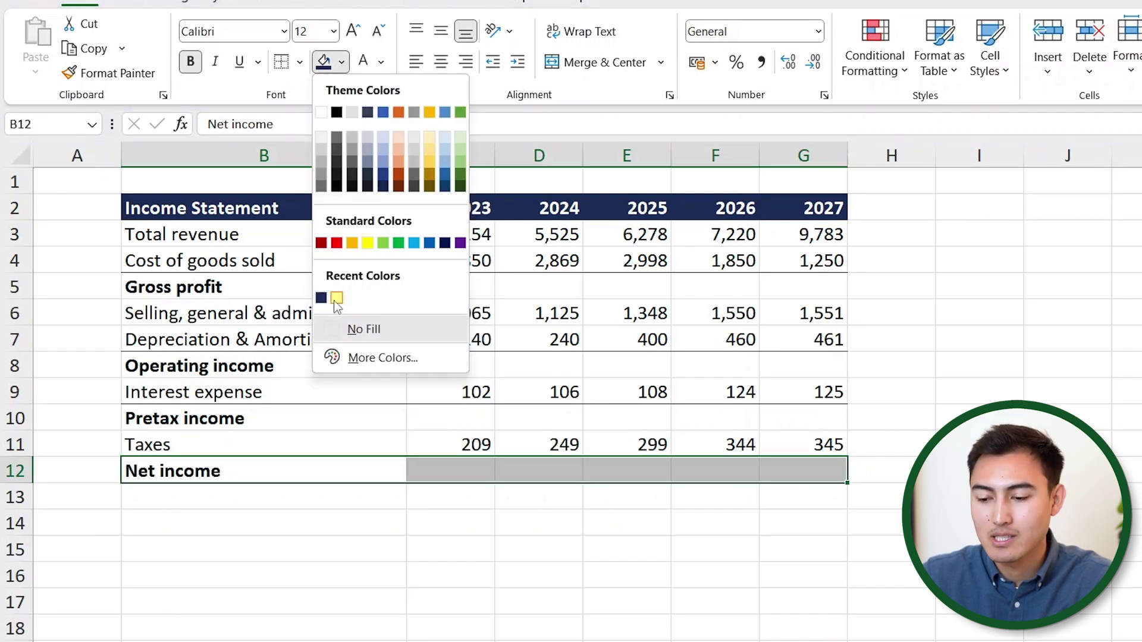
pyautogui.click(337, 299)
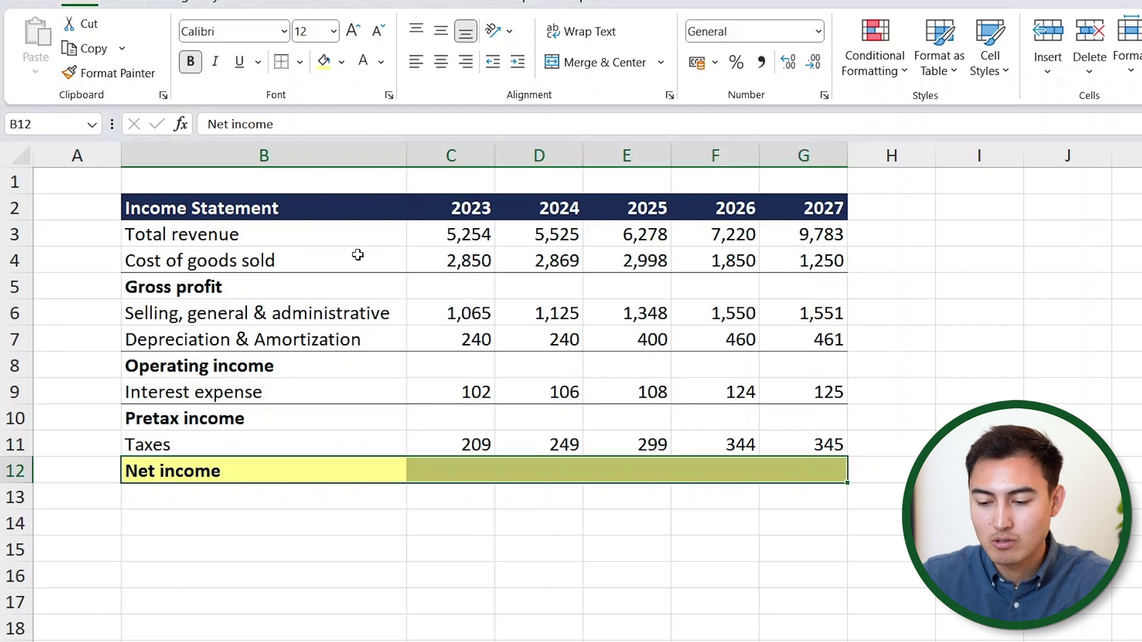
# Add a bottom border to the Net income row B12:G12
pyautogui.click(302, 63)
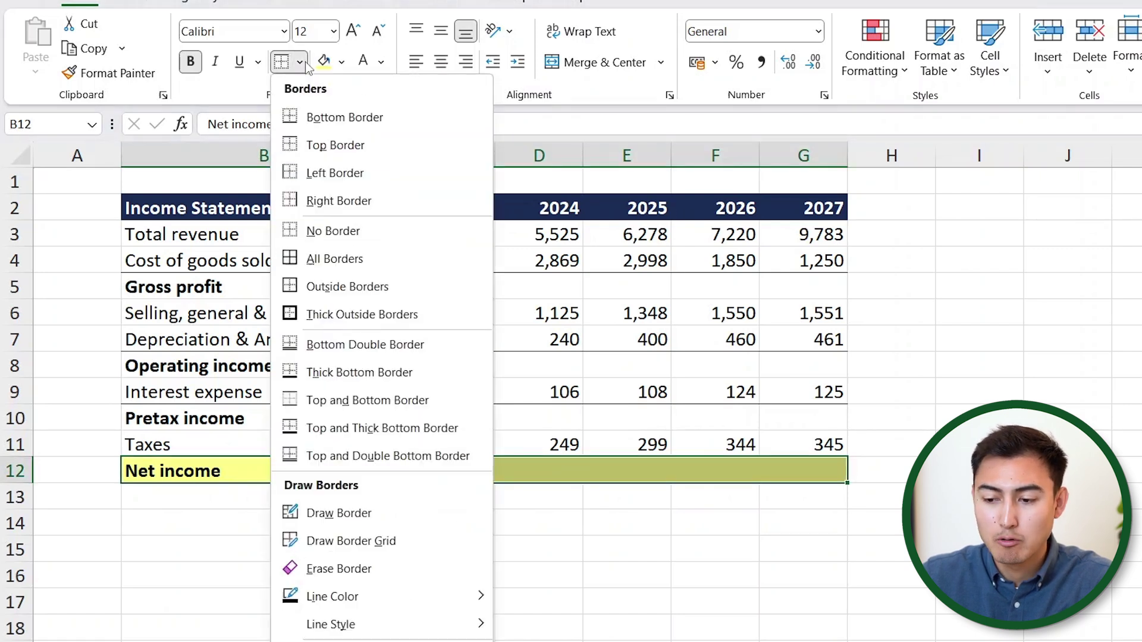
pyautogui.click(343, 117)
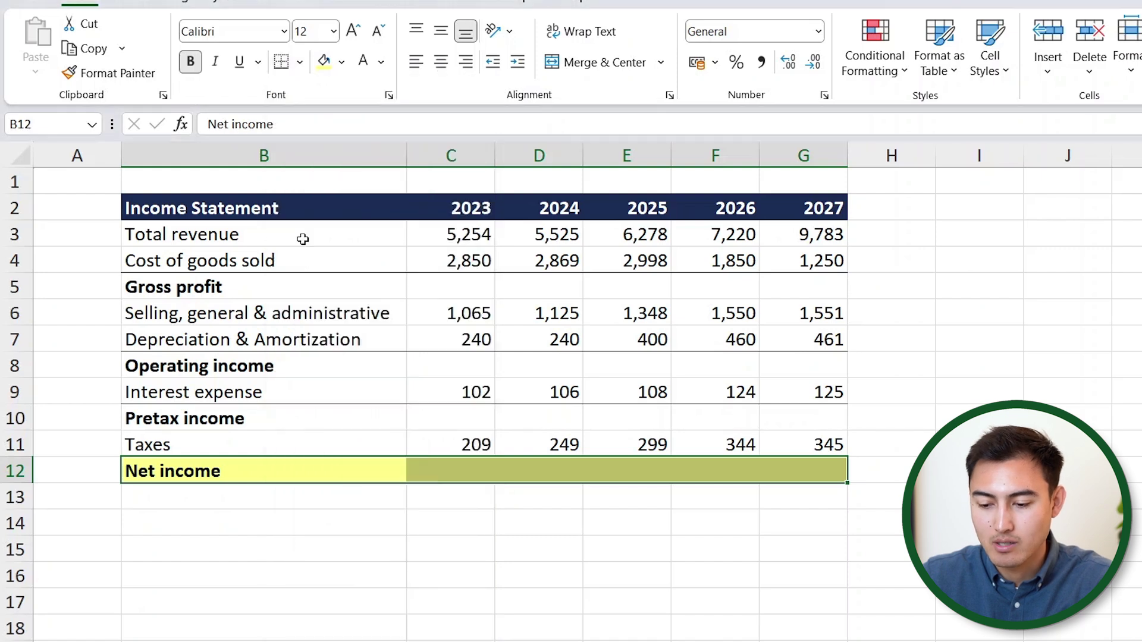
pyautogui.click(474, 558)
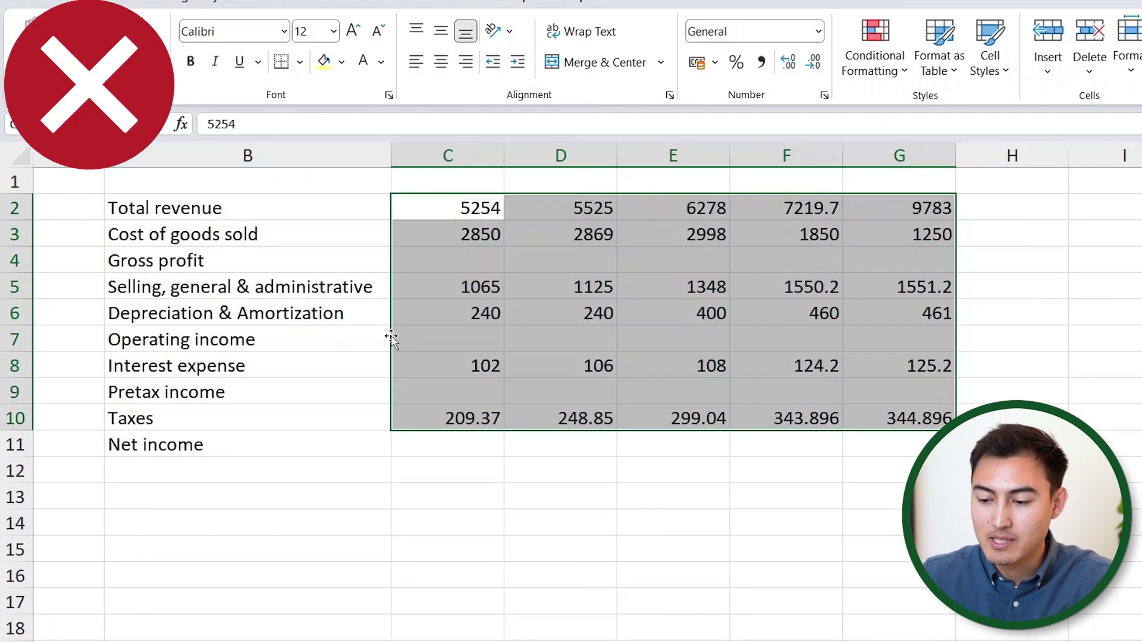
pyautogui.click(390, 217)
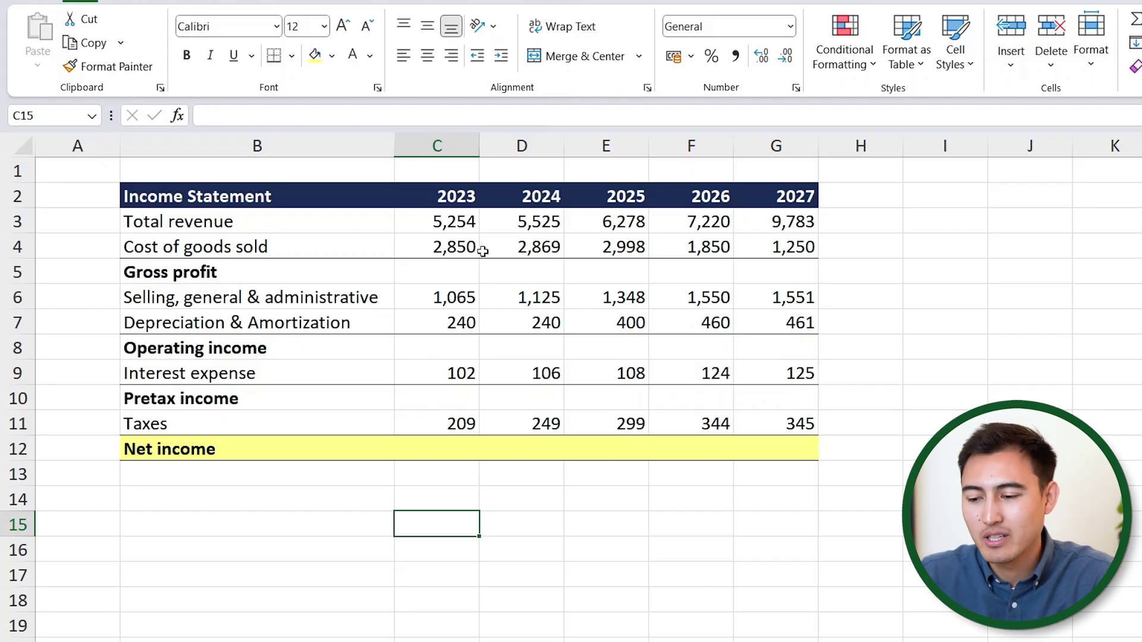
# Calculate the 2023 gross profit in C5 with the formula =C3-C4
pyautogui.click(465, 275)
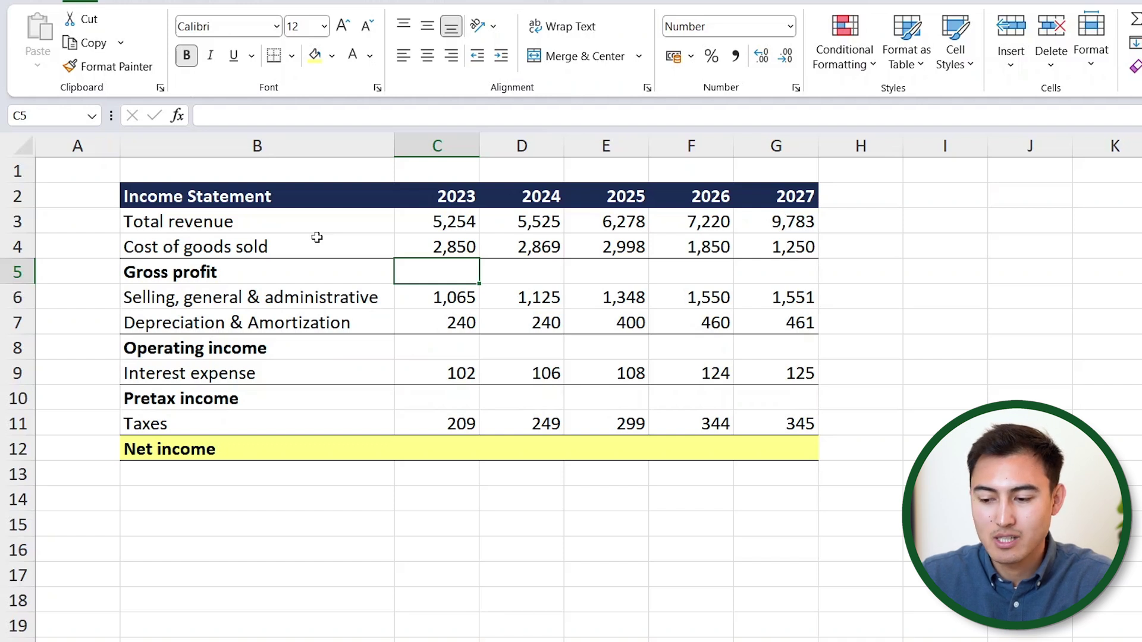
pyautogui.write('=')
pyautogui.click(436, 223)
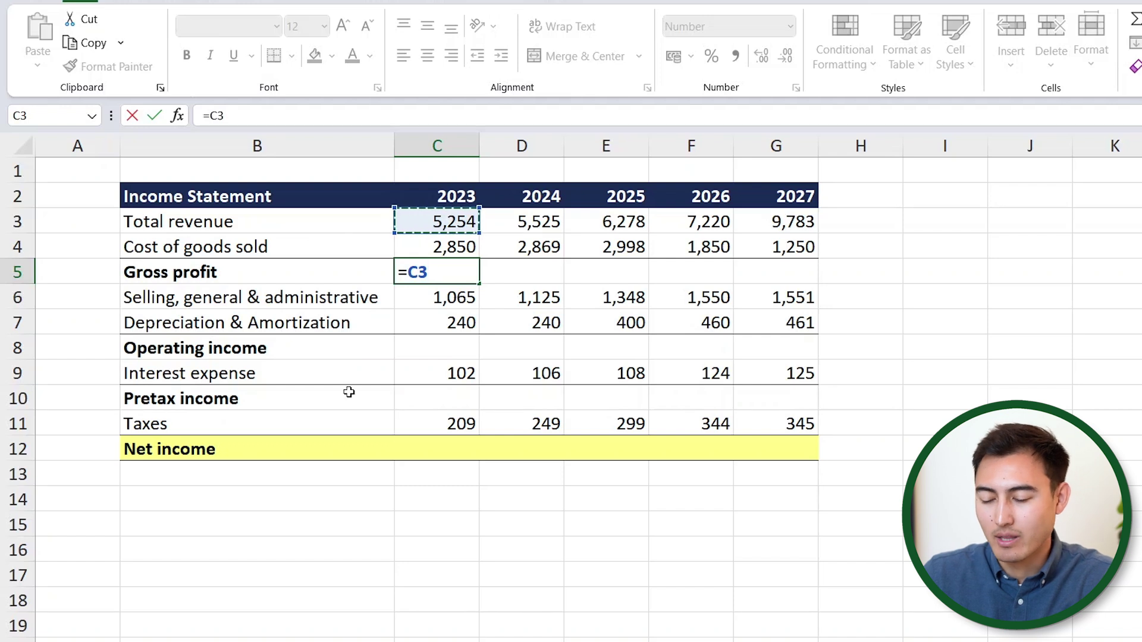
pyautogui.write('-')
pyautogui.press('Up')
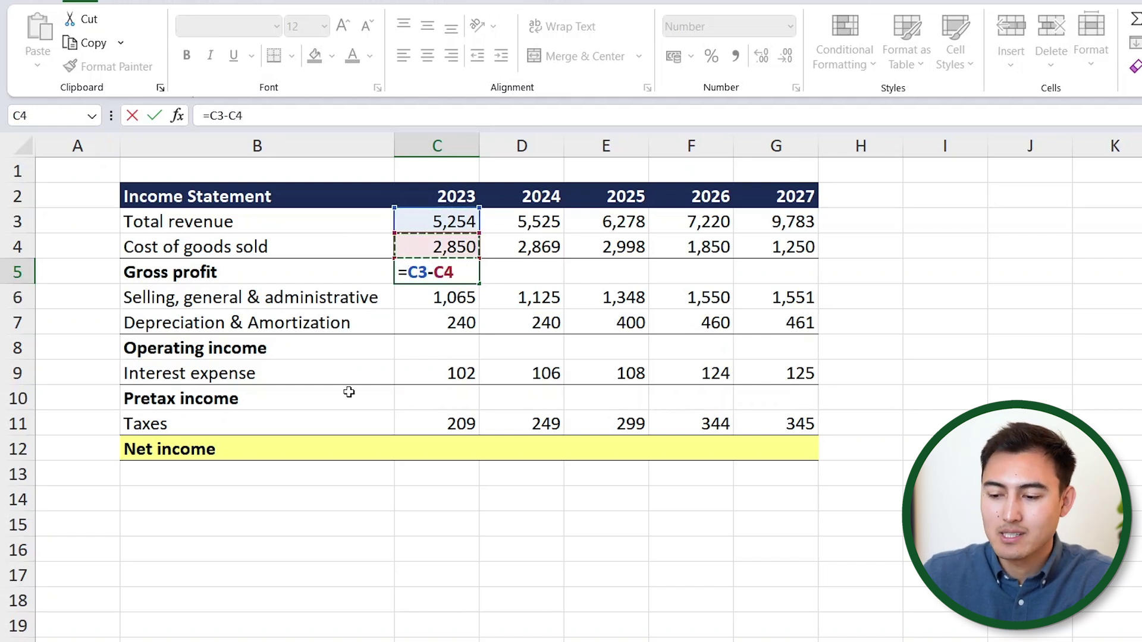
pyautogui.press('Return')
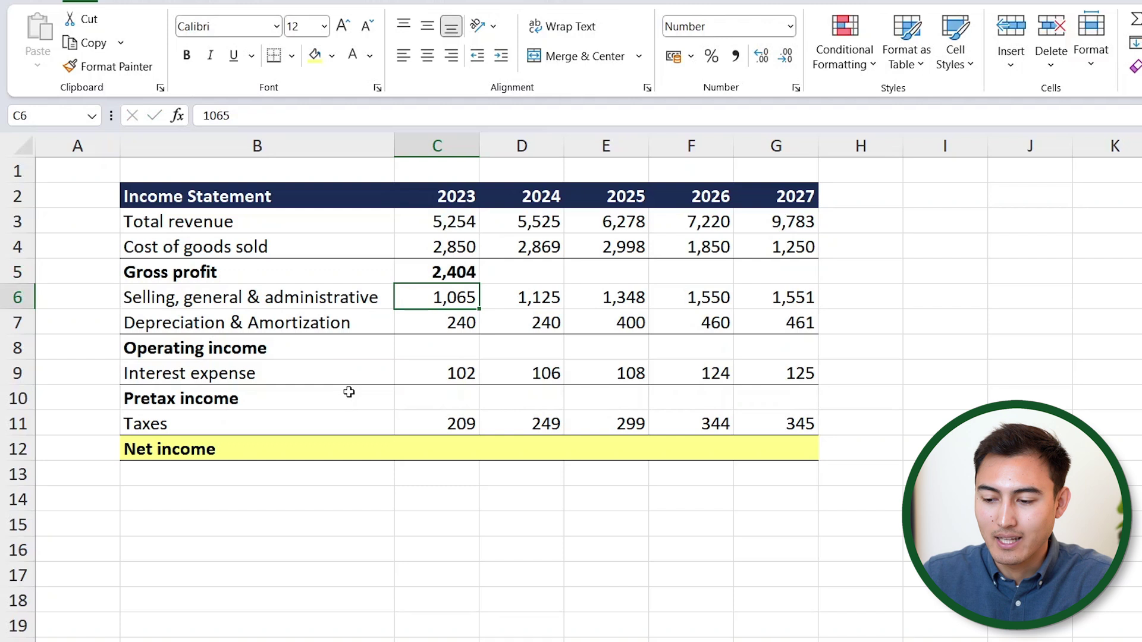
# Fill the gross profit formula from C5 across to G5
pyautogui.press('Up')
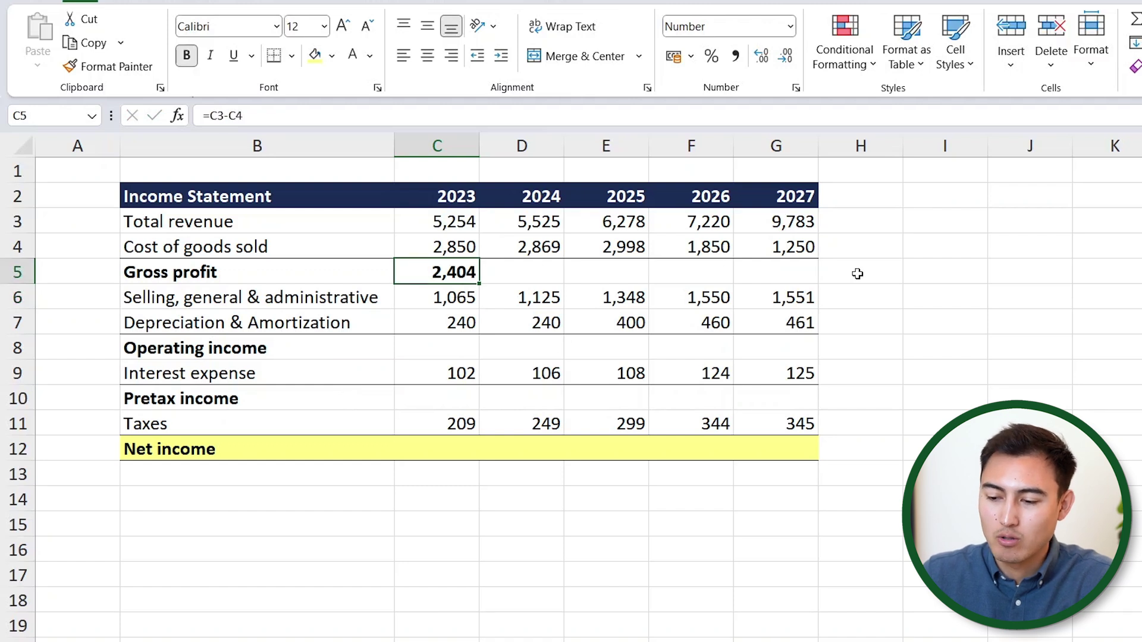
pyautogui.hotkey('shift', 'Right')
pyautogui.hotkey('shift', 'Right')
pyautogui.hotkey('shift', 'Right')
pyautogui.hotkey('shift', 'Right')
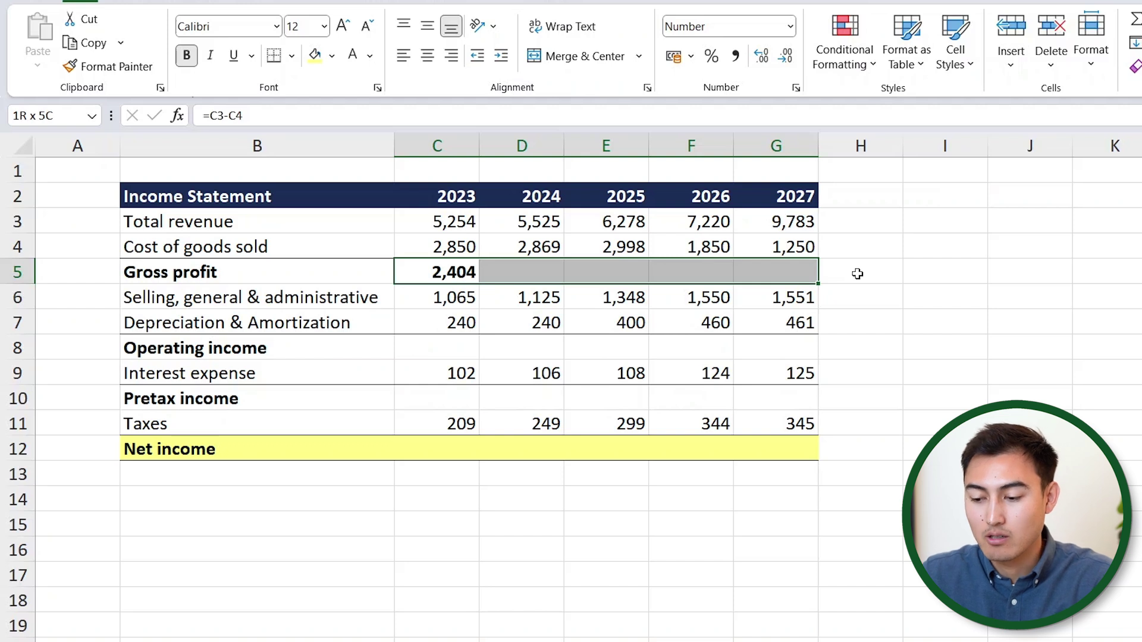
pyautogui.hotkey('ctrl', 'r')
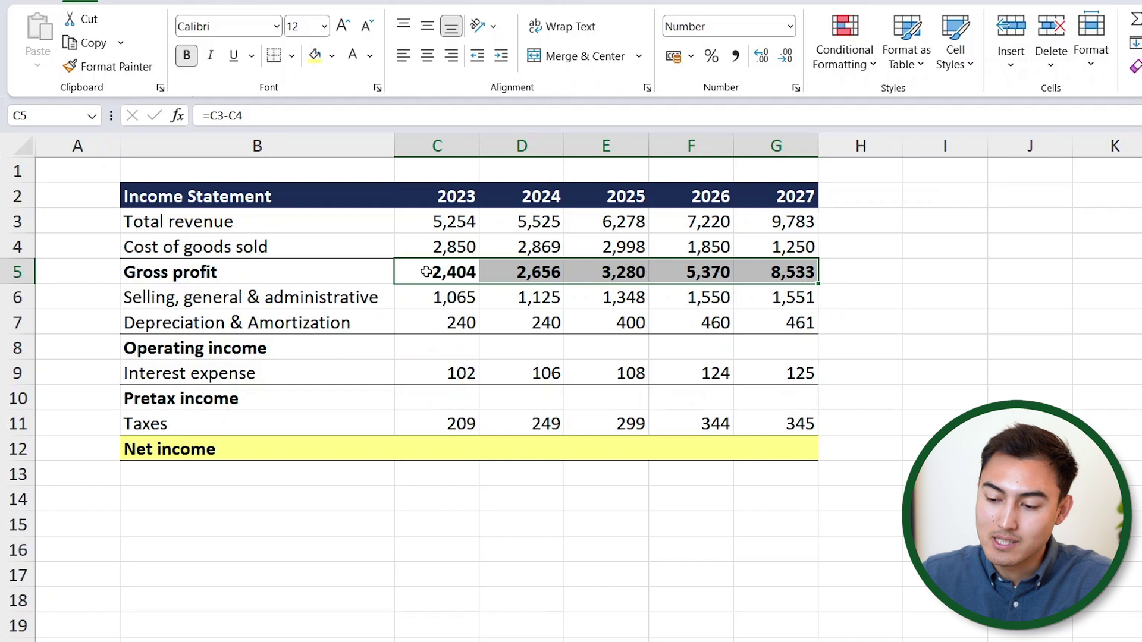
# Calculate the 2023 operating income in C8 with the formula =C5-C6-C7
pyautogui.press('Down')
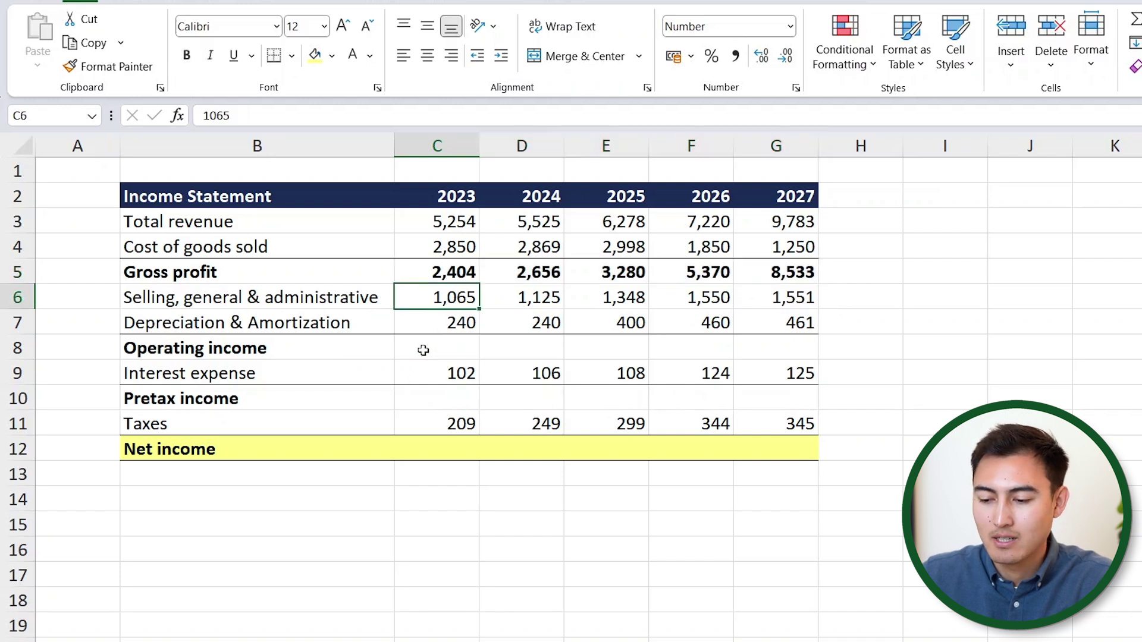
pyautogui.click(423, 351)
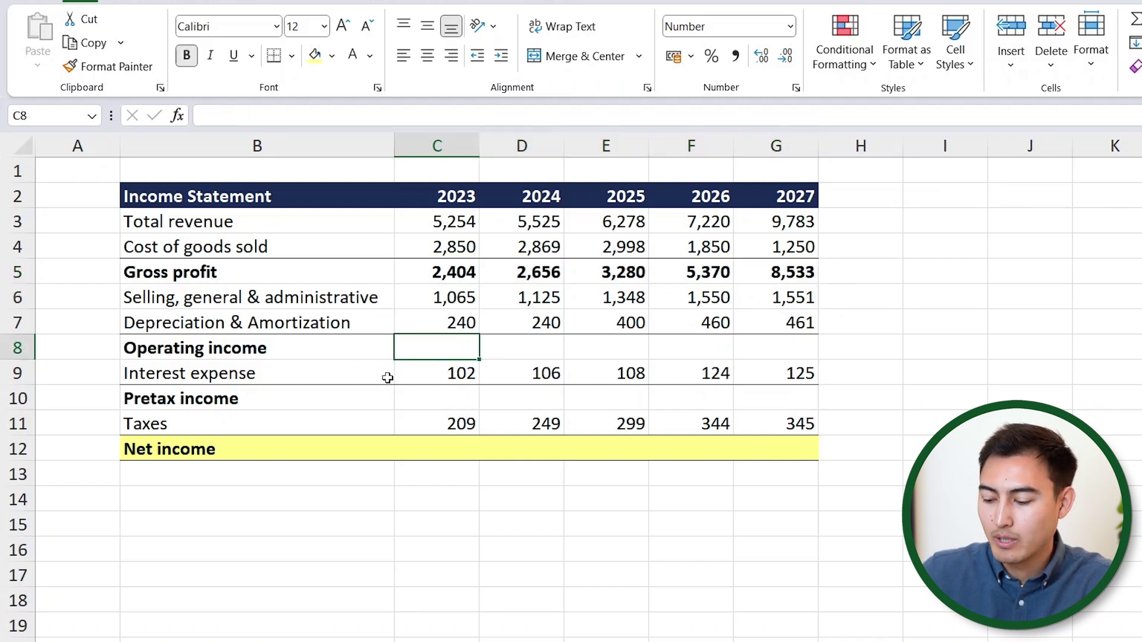
pyautogui.write('=')
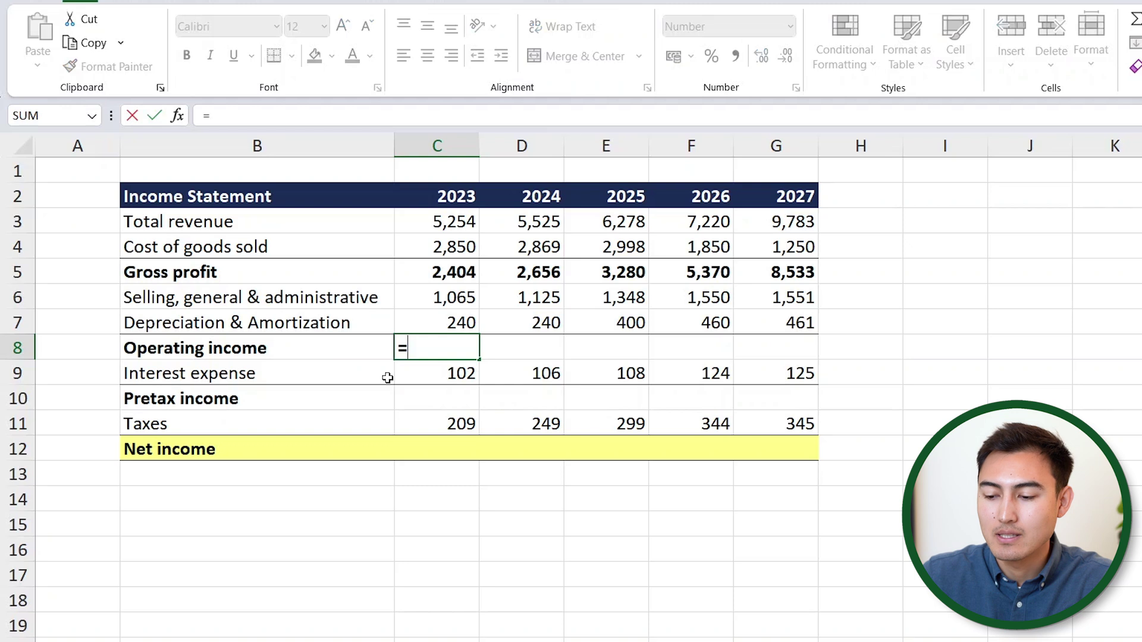
pyautogui.click(432, 277)
pyautogui.write('-')
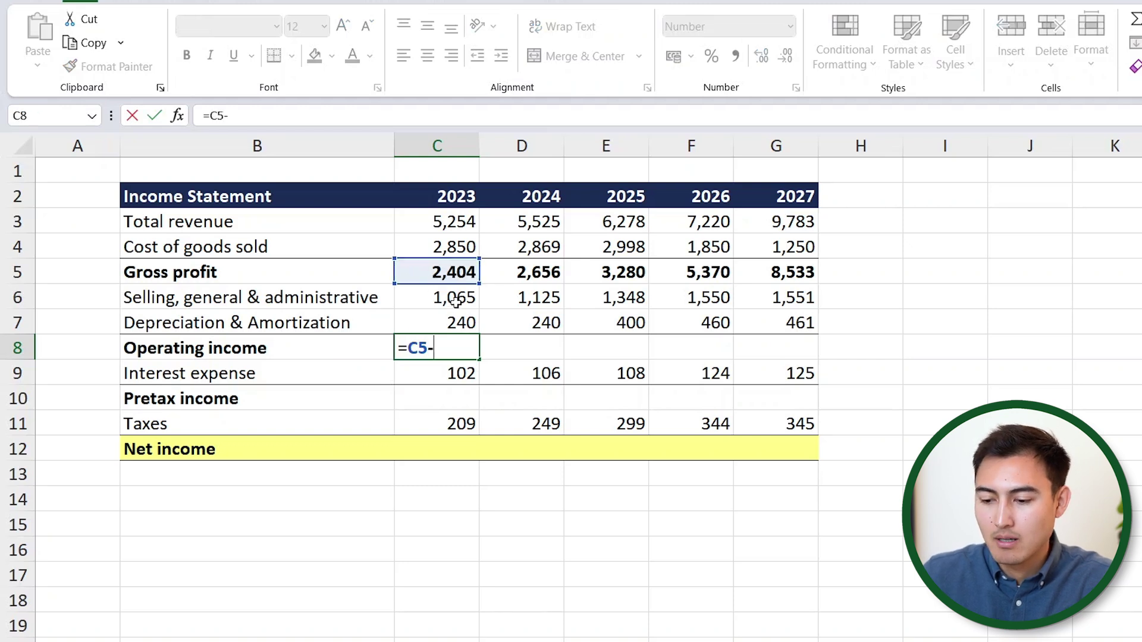
pyautogui.click(455, 301)
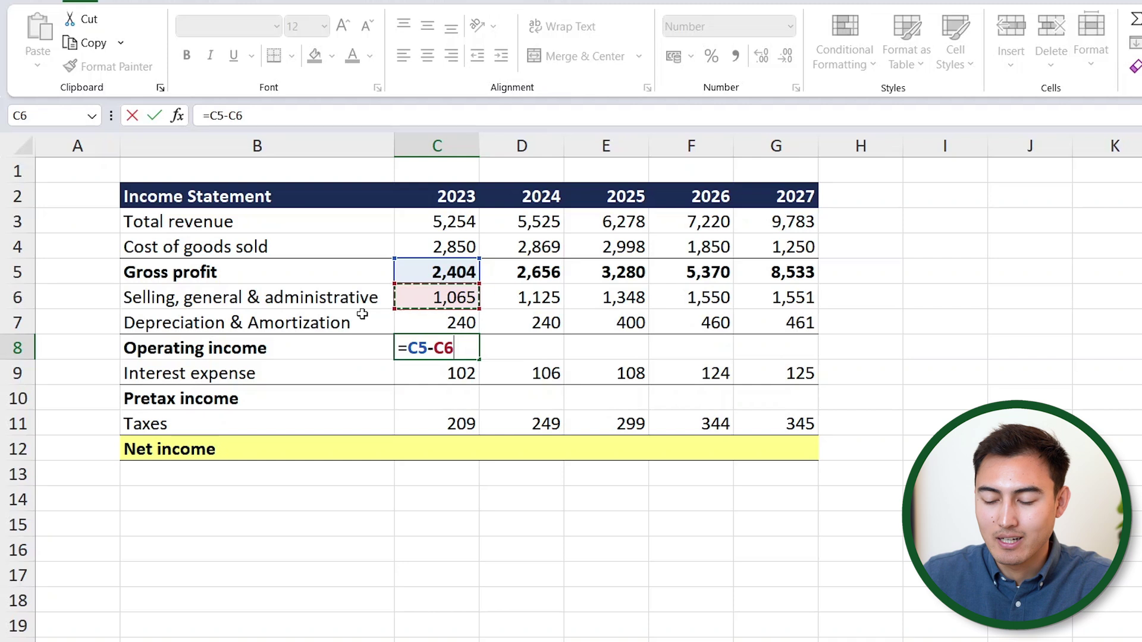
pyautogui.write('-')
pyautogui.click(442, 322)
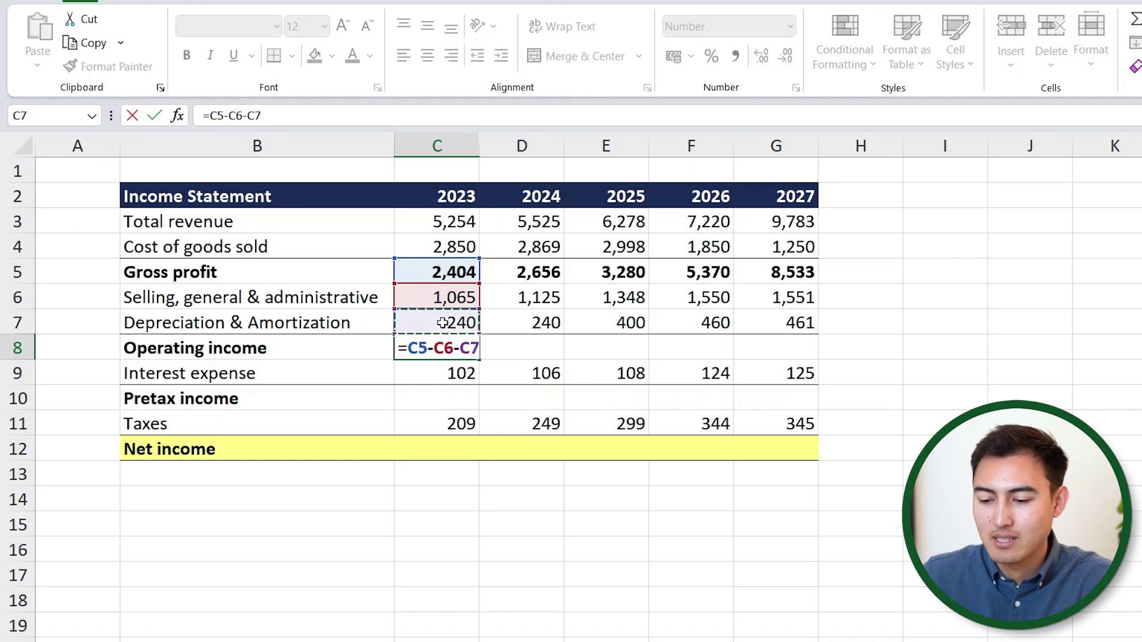
pyautogui.press('Return')
# Fill the operating income formula from C8 across to G8
pyautogui.press('Up')
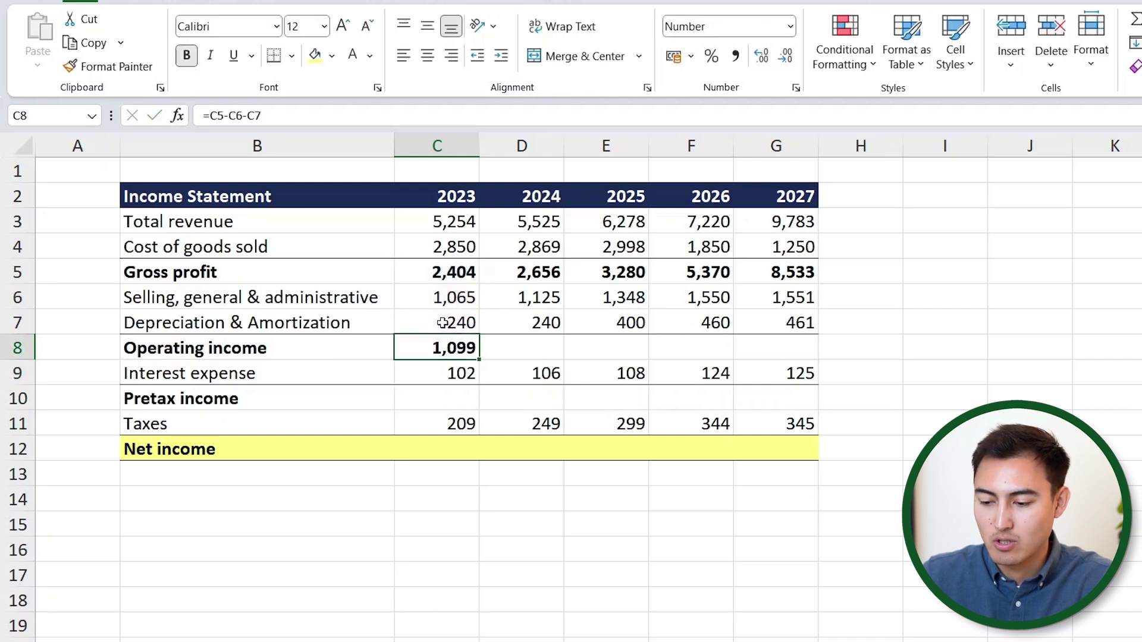
pyautogui.hotkey('shift', 'Right')
pyautogui.hotkey('shift', 'Right')
pyautogui.hotkey('shift', 'Right')
pyautogui.hotkey('shift', 'Right')
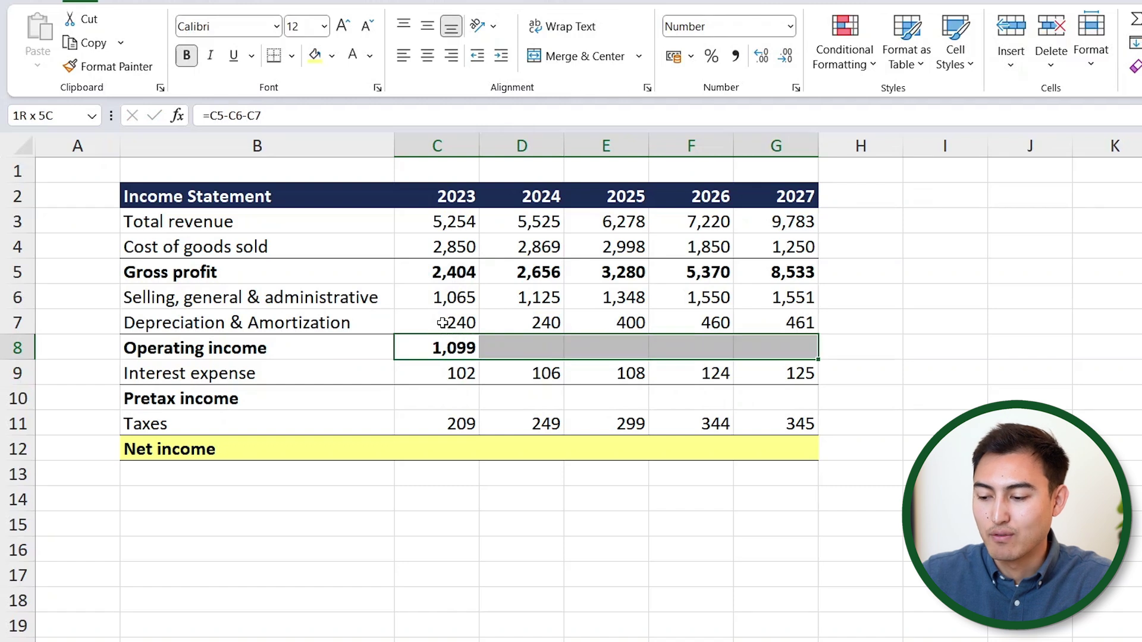
pyautogui.hotkey('ctrl', 'r')
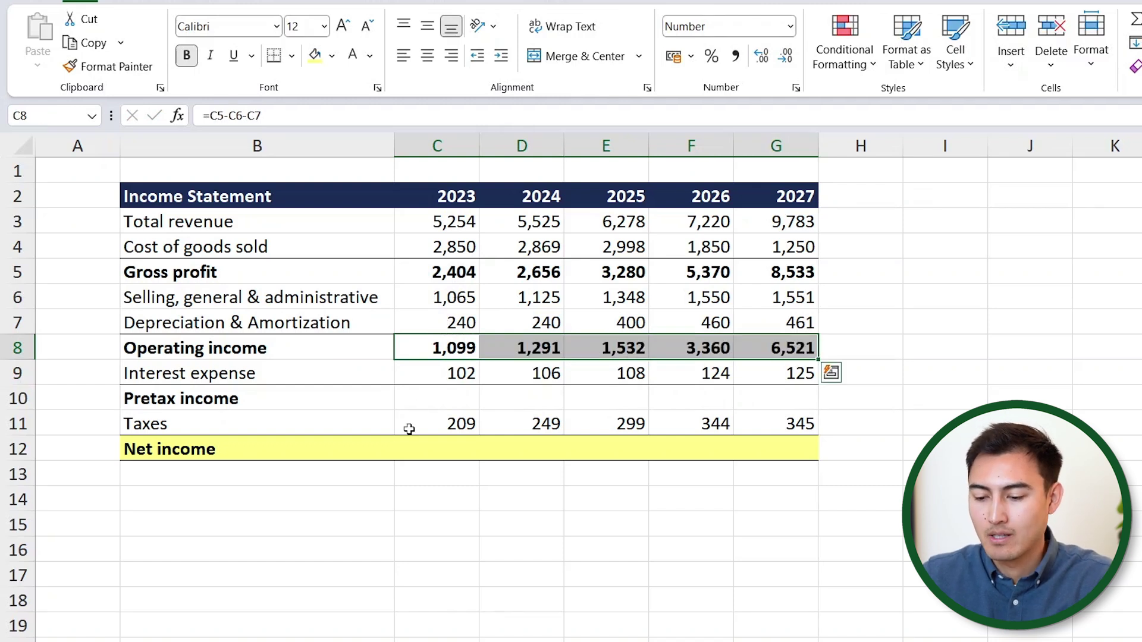
# Calculate the 2023 pretax income in C10 with the formula =C8-C9
pyautogui.press('Down')
pyautogui.press('Down')
pyautogui.press('Down')
pyautogui.press('Up')
pyautogui.write('=')
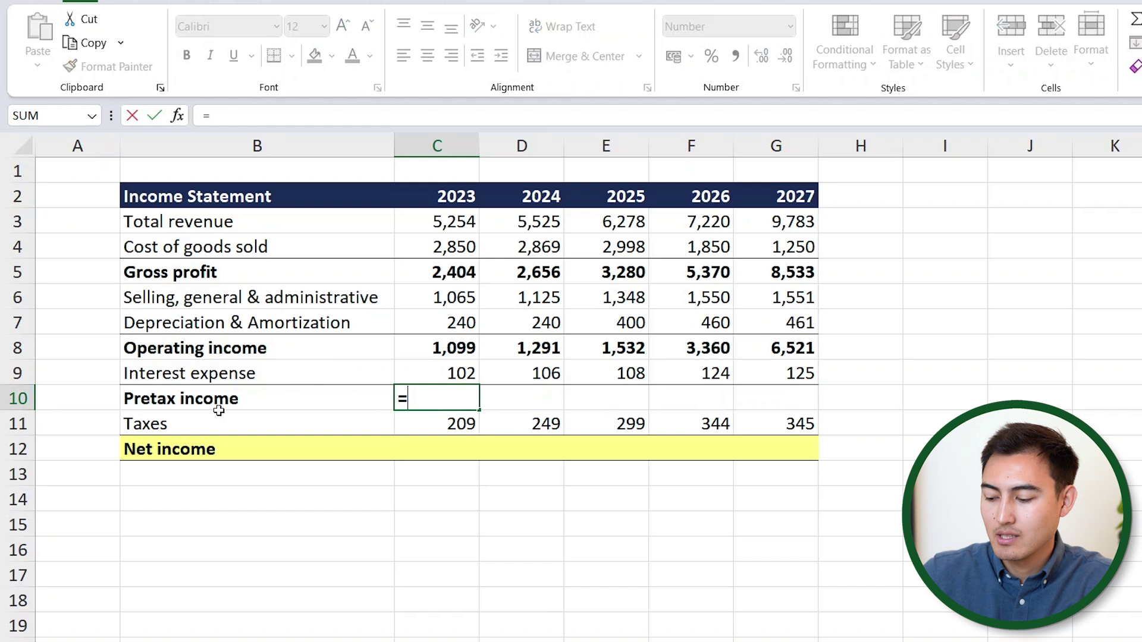
pyautogui.press('Up')
pyautogui.press('Up')
pyautogui.write('-')
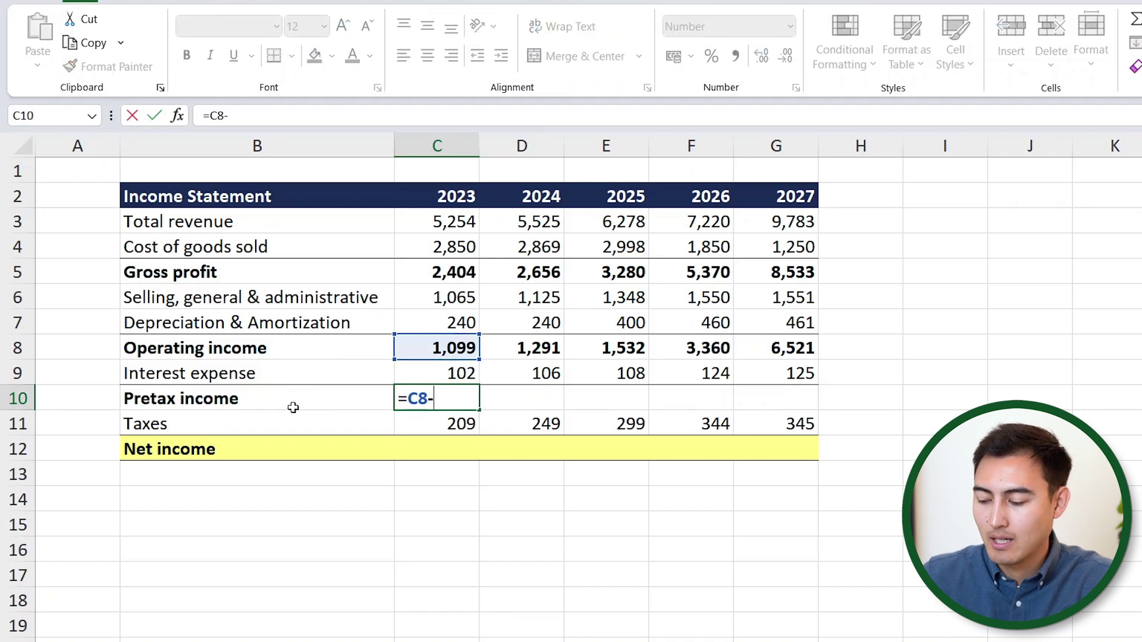
pyautogui.click(418, 373)
pyautogui.press('Return')
# Fill the pretax income formula from C10 across to G10
pyautogui.press('Up')
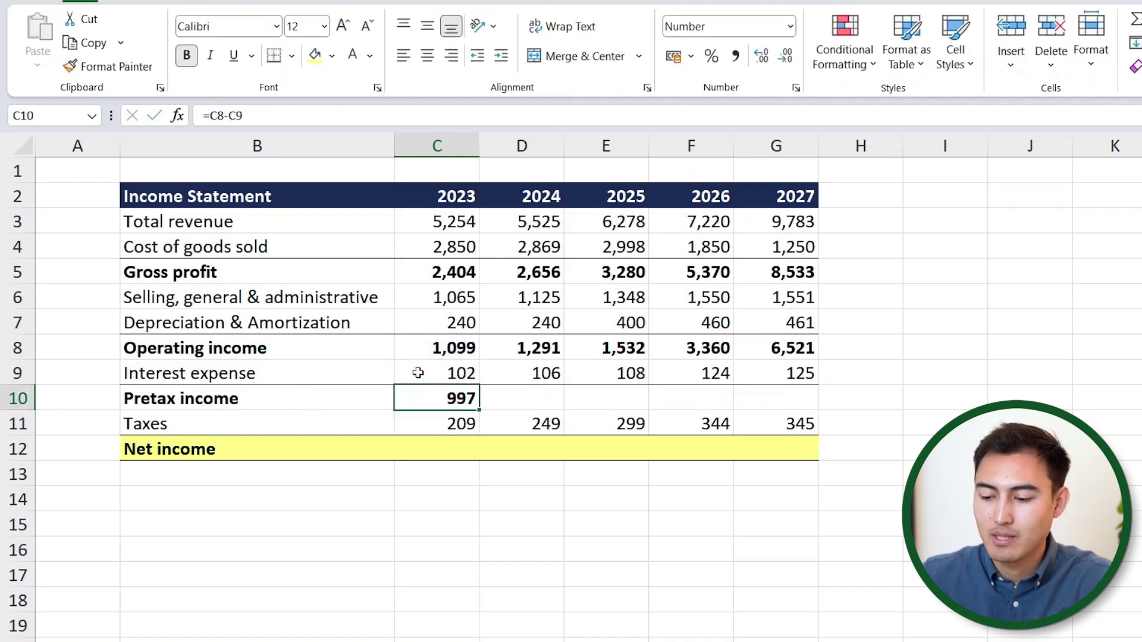
pyautogui.hotkey('shift', 'Right')
pyautogui.hotkey('shift', 'Right')
pyautogui.hotkey('shift', 'Right')
pyautogui.hotkey('shift', 'Right')
pyautogui.hotkey('ctrl', 'r')
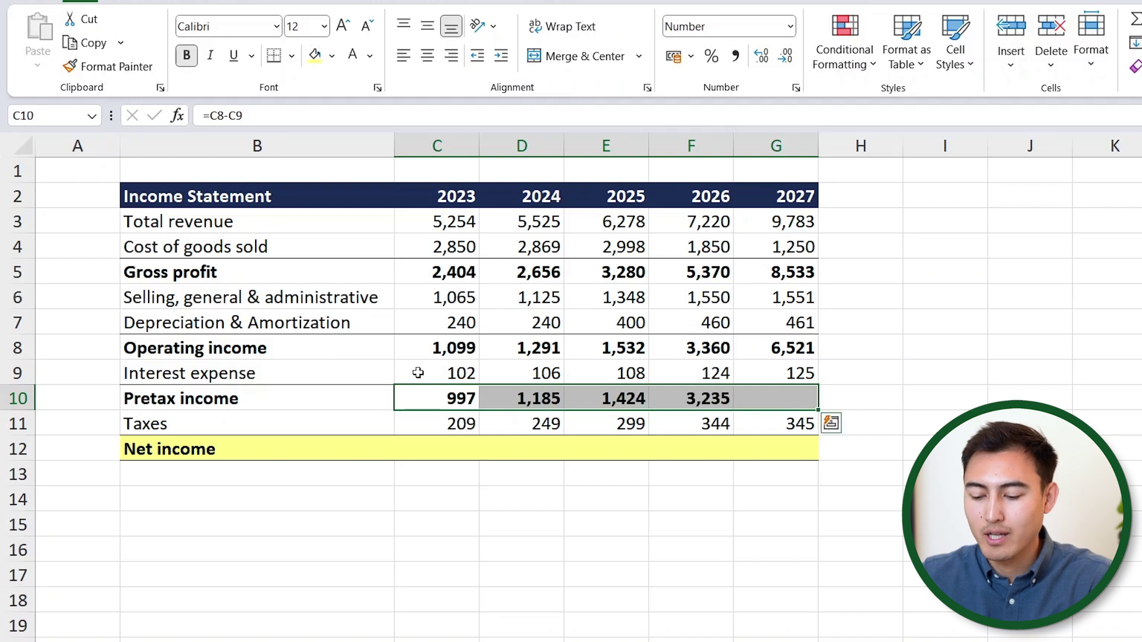
# Calculate the 2023 net income in C12 with the formula =C10-C11
pyautogui.press('Down')
pyautogui.press('Down')
pyautogui.write('=')
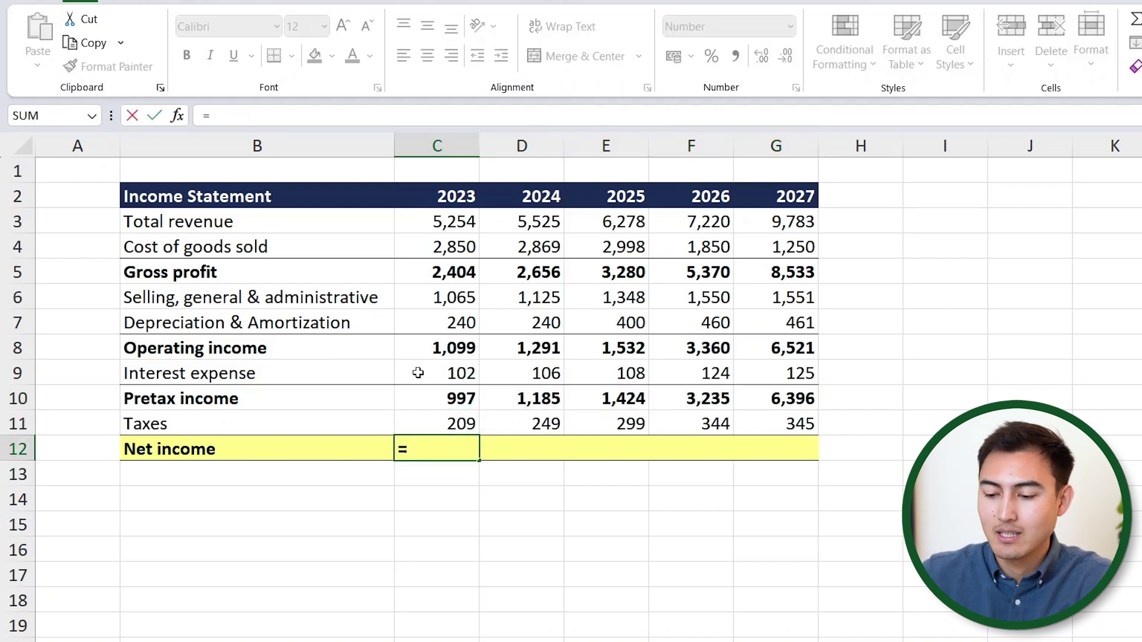
pyautogui.press('Up')
pyautogui.press('Up')
pyautogui.write('-')
pyautogui.press('Up')
pyautogui.press('Return')
# Fill the net income formula from C12 across to G12
pyautogui.press('Up')
pyautogui.hotkey('shift', 'Right')
pyautogui.hotkey('shift', 'Right')
pyautogui.hotkey('shift', 'Right')
pyautogui.hotkey('shift', 'Right')
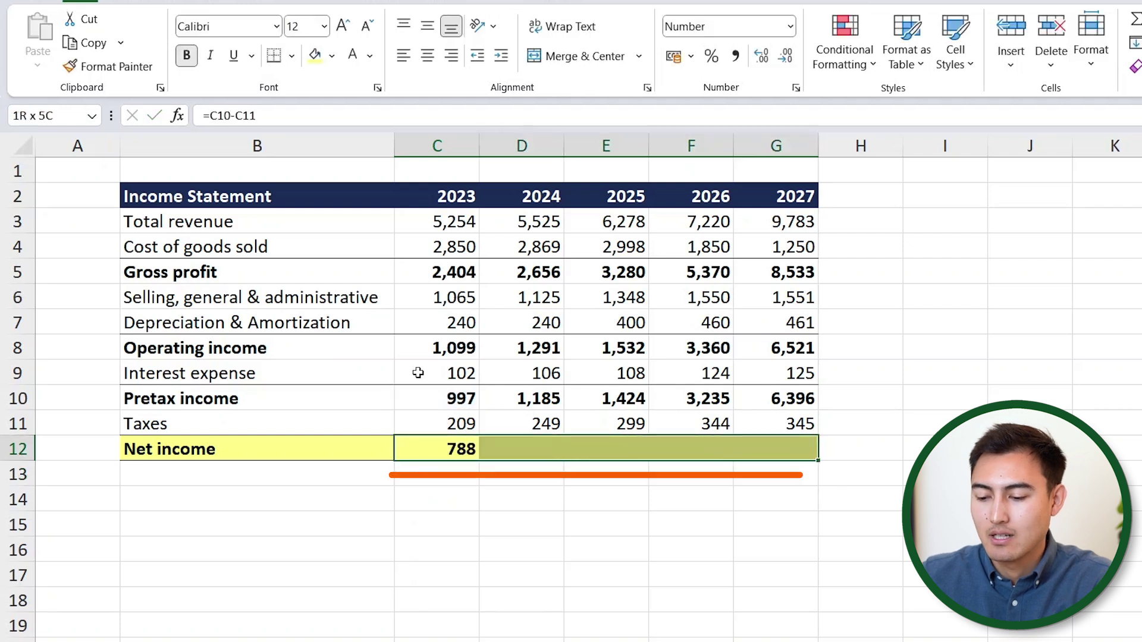
pyautogui.hotkey('ctrl', 'r')
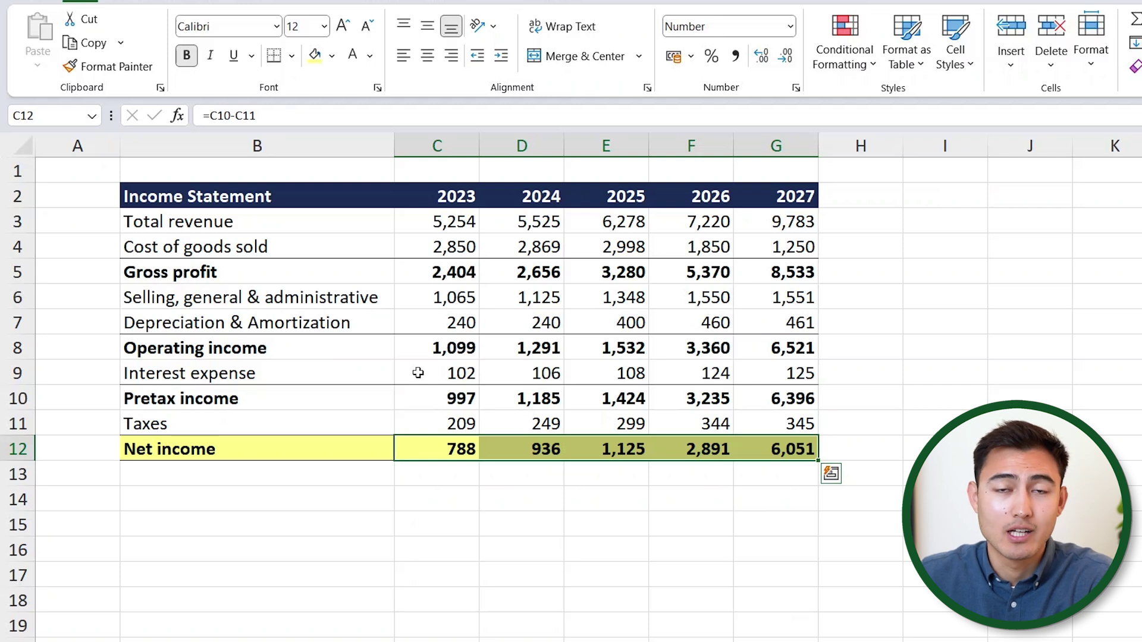
# Check which cells the 2027 net income formula in G12 refers to, leaving it unedited
pyautogui.press('Right')
pyautogui.press('Right')
pyautogui.press('Right')
pyautogui.press('Right')
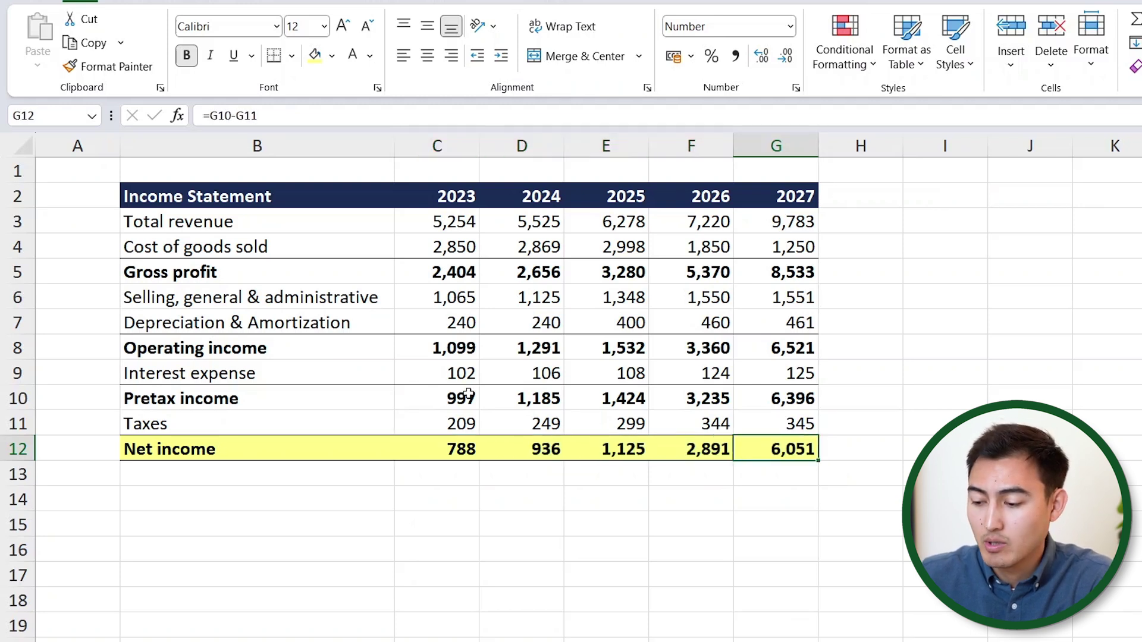
pyautogui.doubleClick(785, 452)
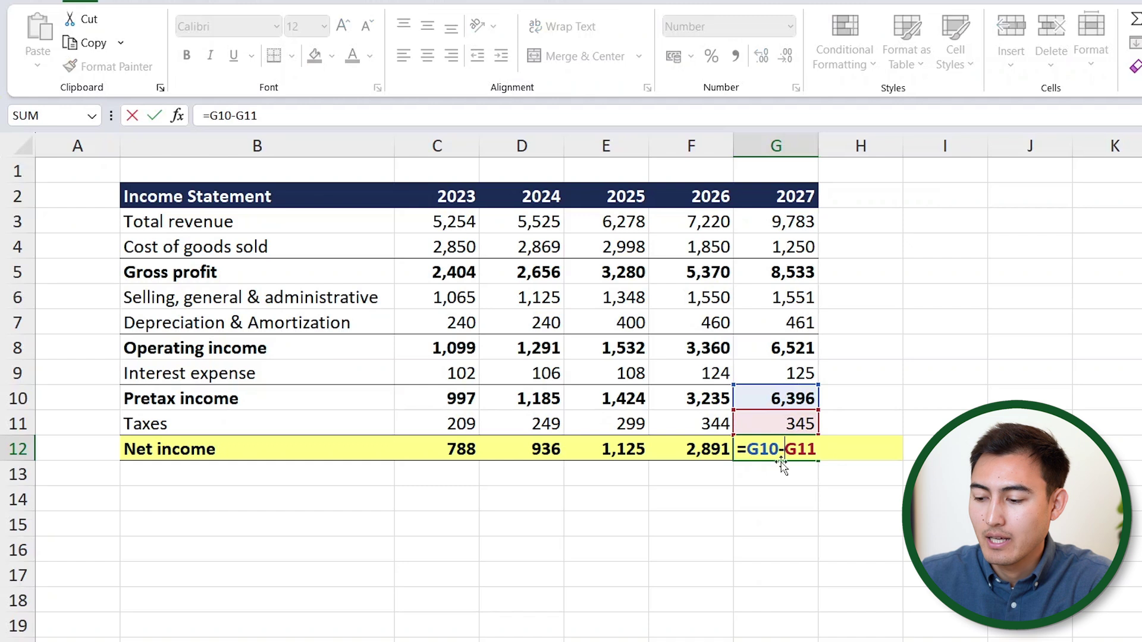
pyautogui.press('Escape')
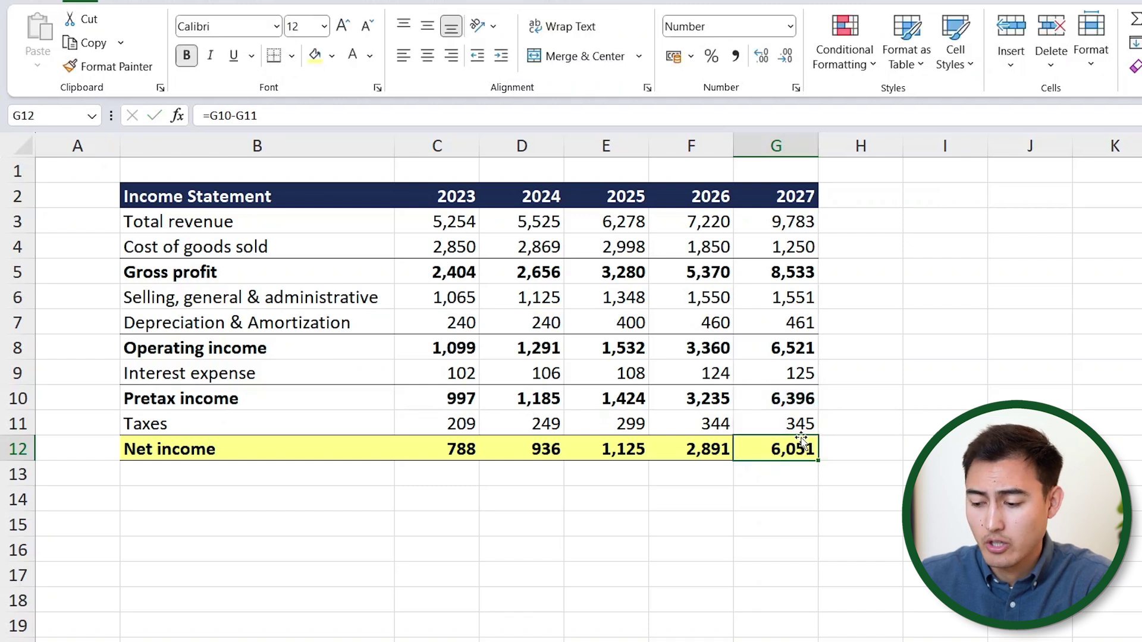
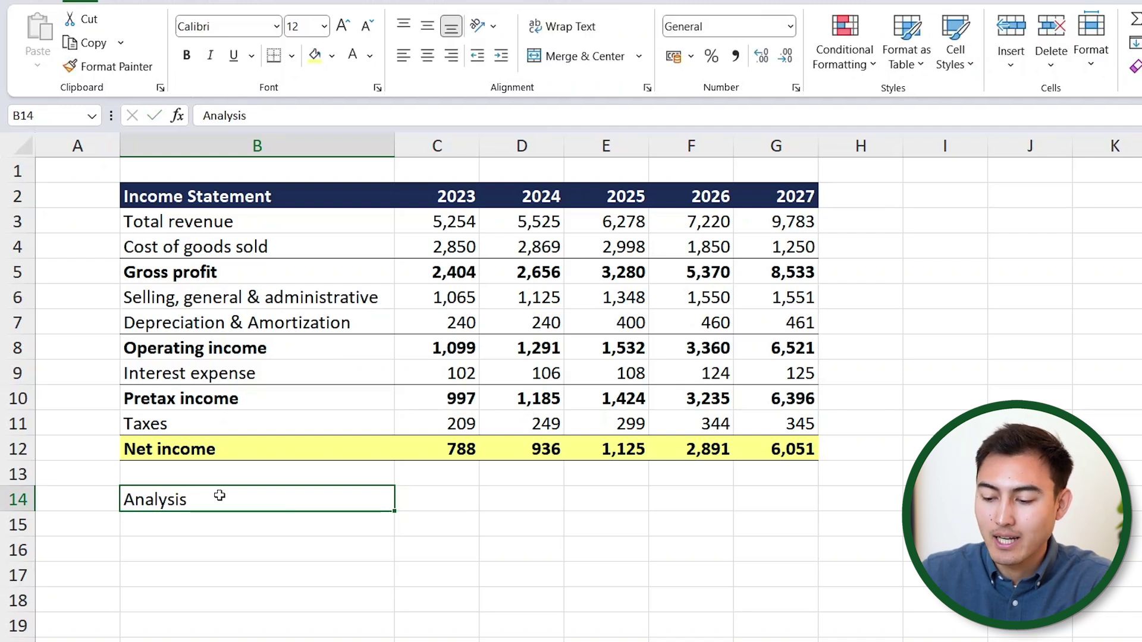
# Format the Analysis header row B14:G14 with a light blue fill and bold text
pyautogui.hotkey('shift', 'Right')
pyautogui.hotkey('shift', 'Right')
pyautogui.hotkey('shift', 'Right')
pyautogui.hotkey('shift', 'Right')
pyautogui.hotkey('shift', 'Right')
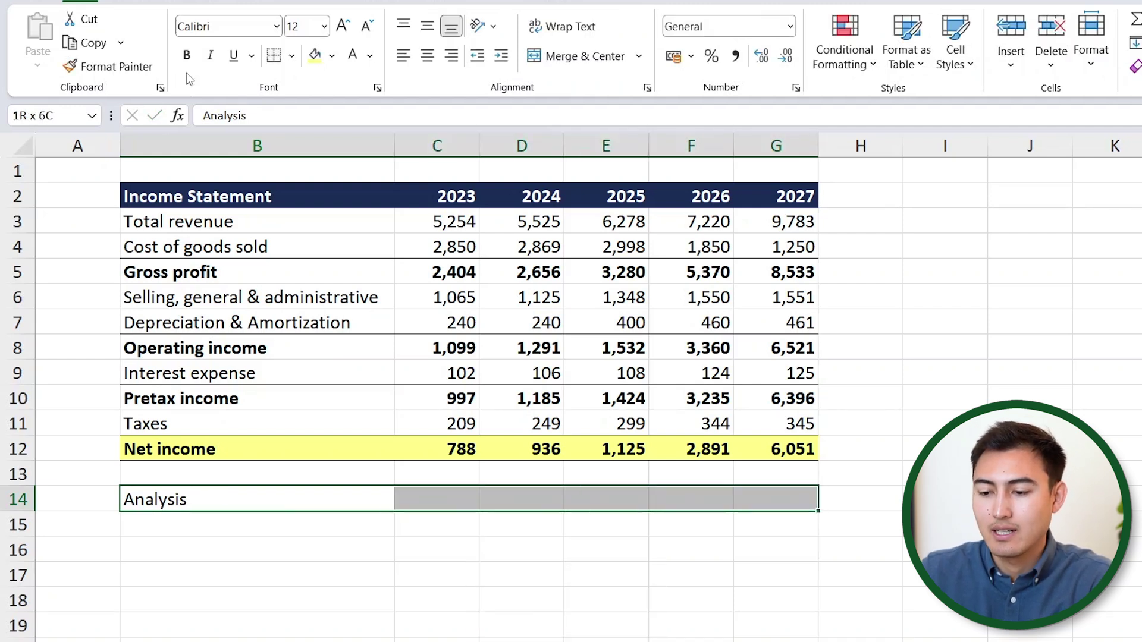
pyautogui.click(332, 56)
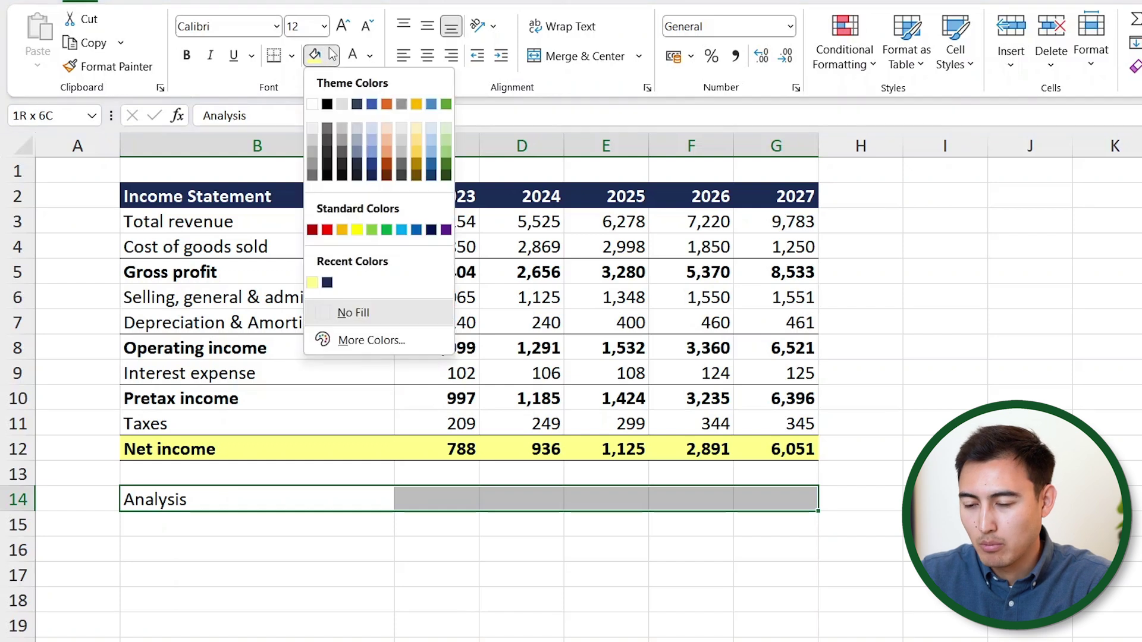
pyautogui.click(374, 129)
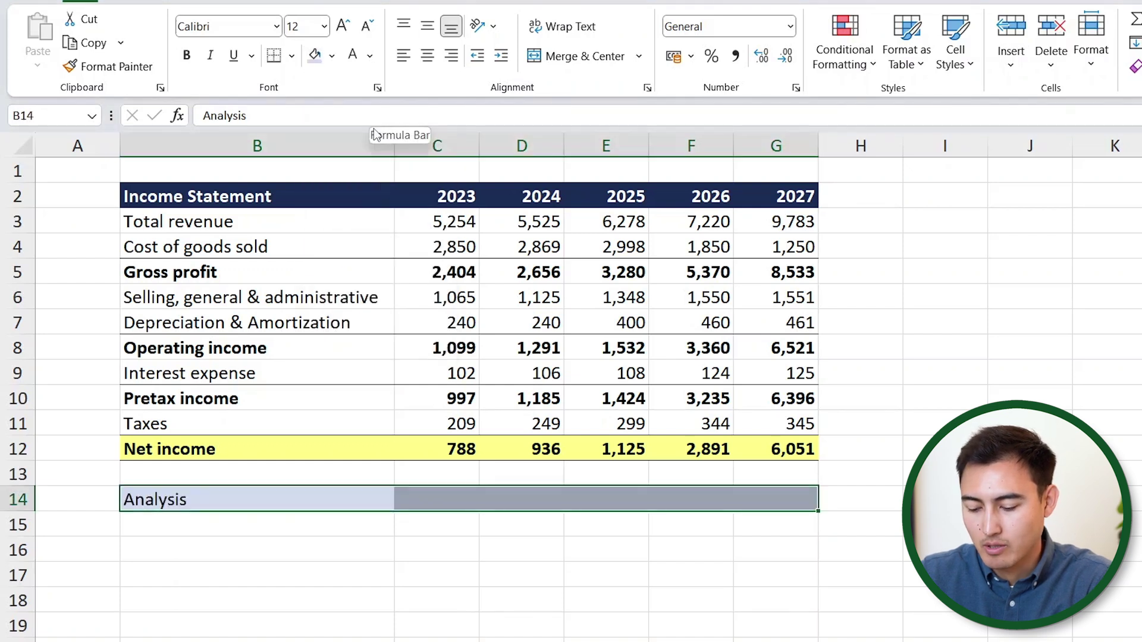
pyautogui.hotkey('ctrl', 'b')
pyautogui.press('Down')
pyautogui.press('Down')
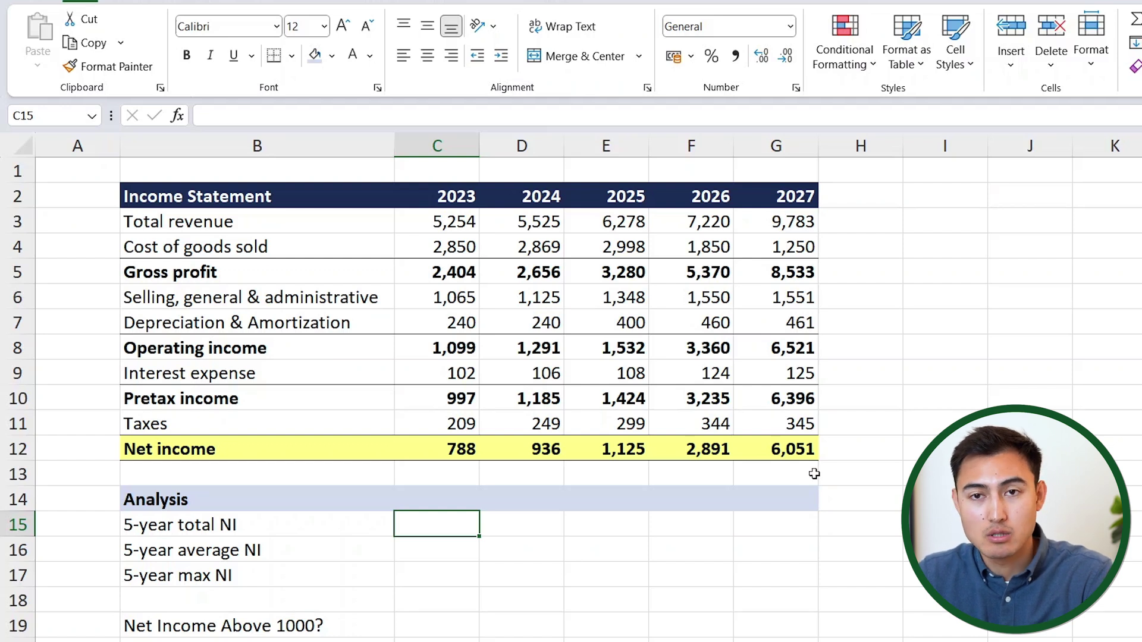
# Calculate the 5-year total net income in C15 with the formula =SUM(C12:G12)
pyautogui.write('=')
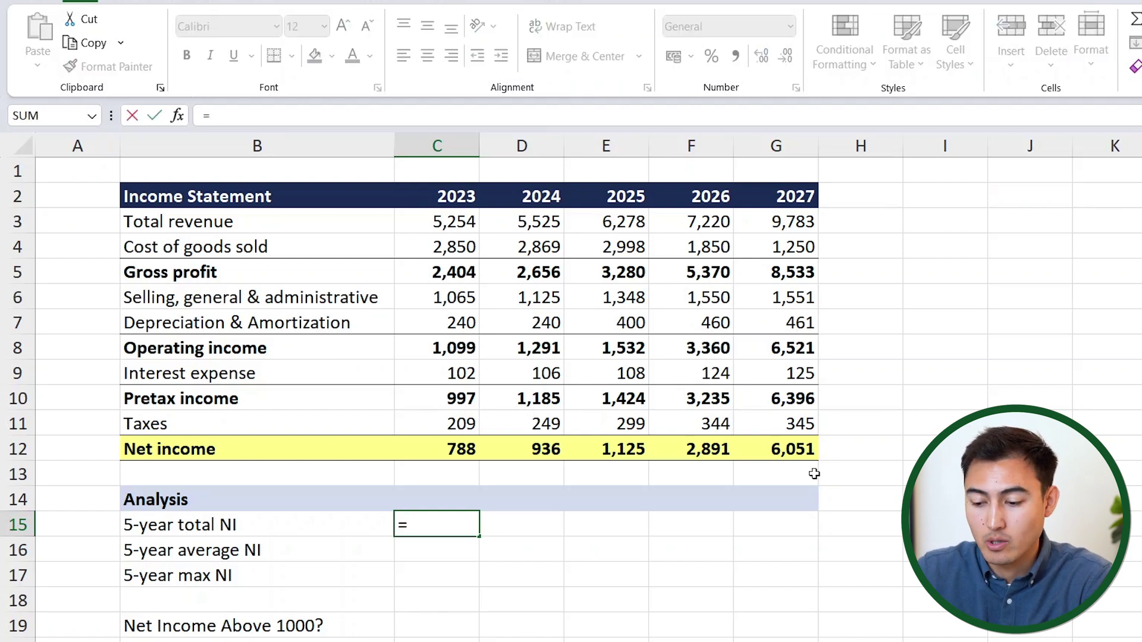
pyautogui.write('sum')
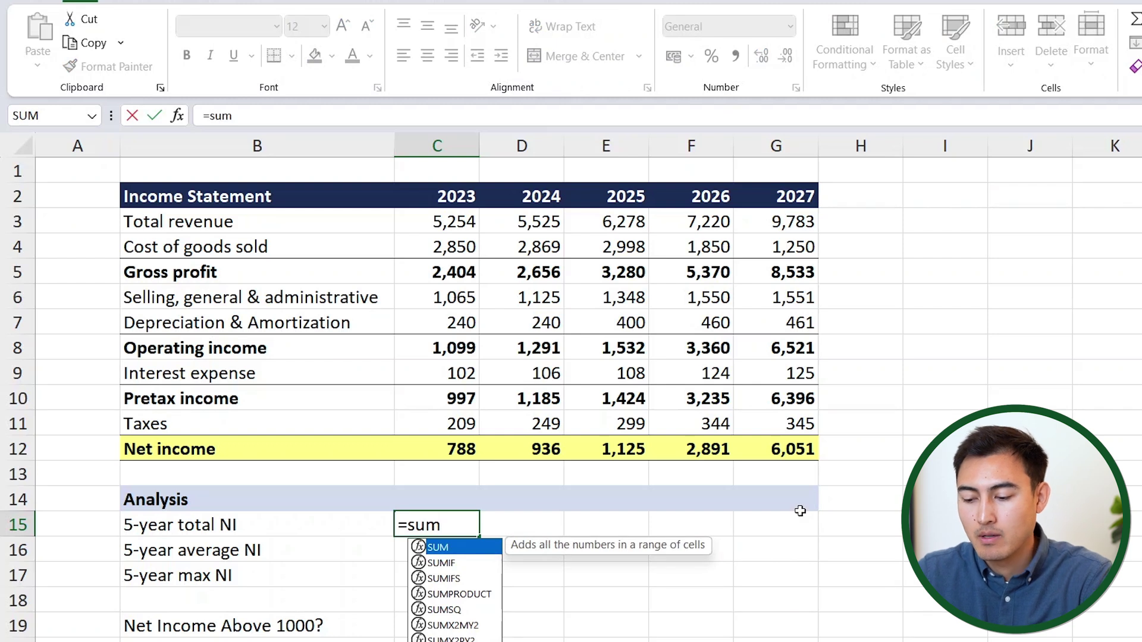
pyautogui.doubleClick(471, 549)
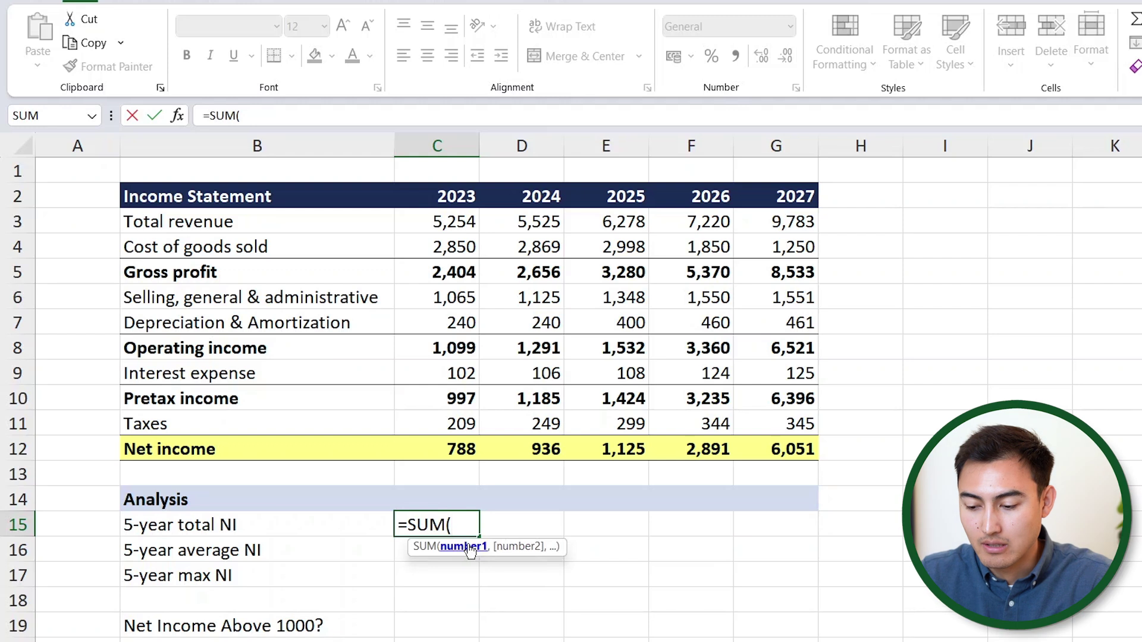
pyautogui.moveTo(448, 449); pyautogui.dragTo(778, 453)
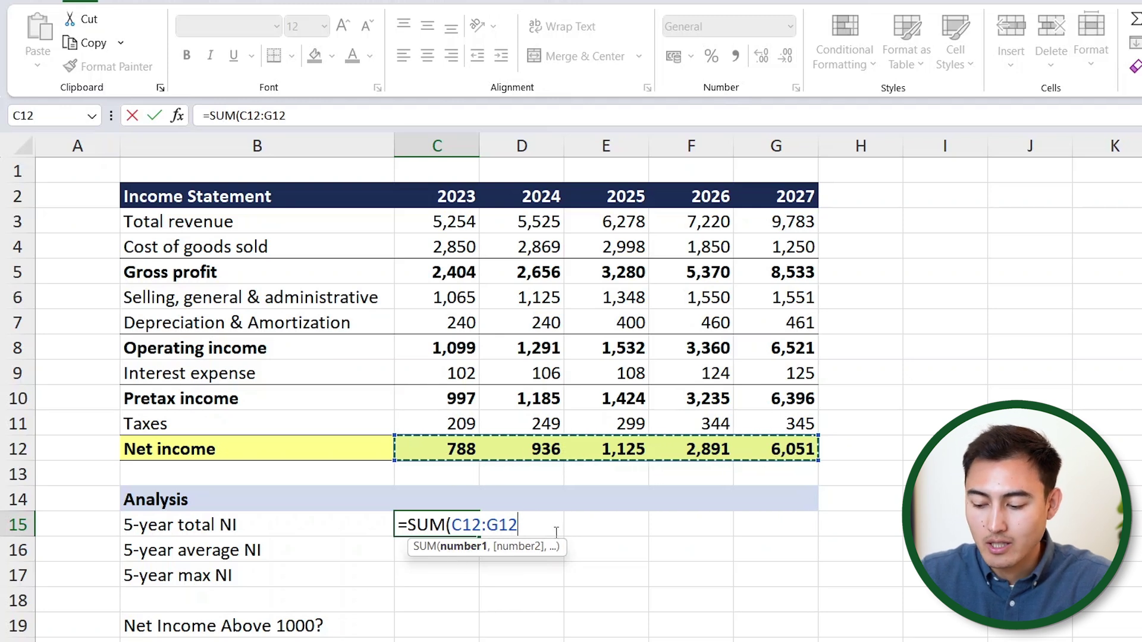
pyautogui.write(')')
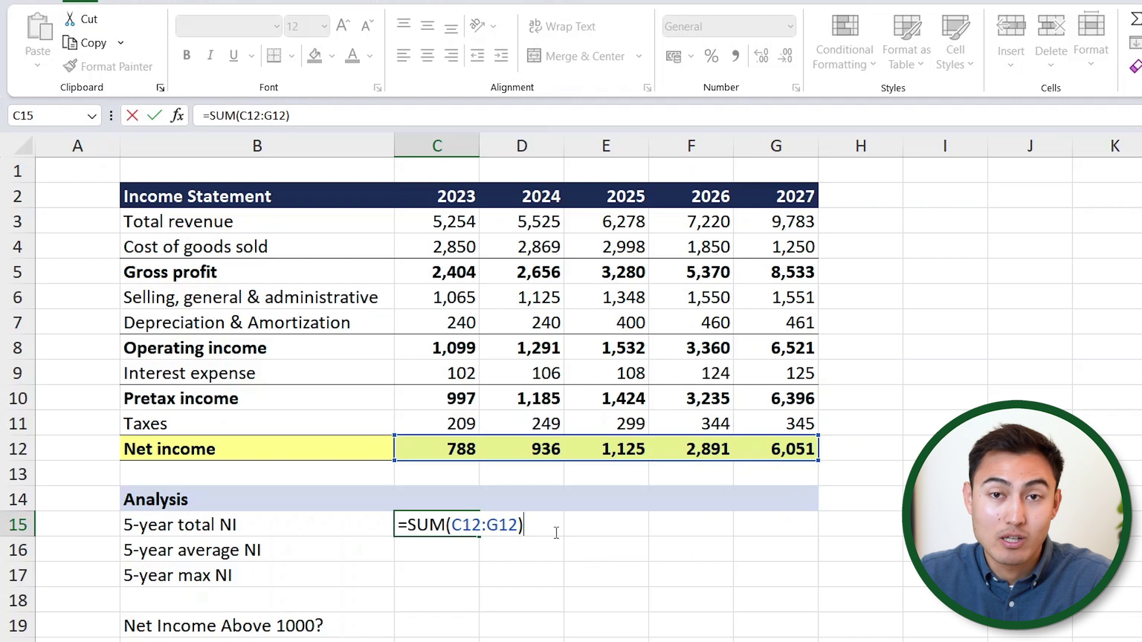
pyautogui.press('Return')
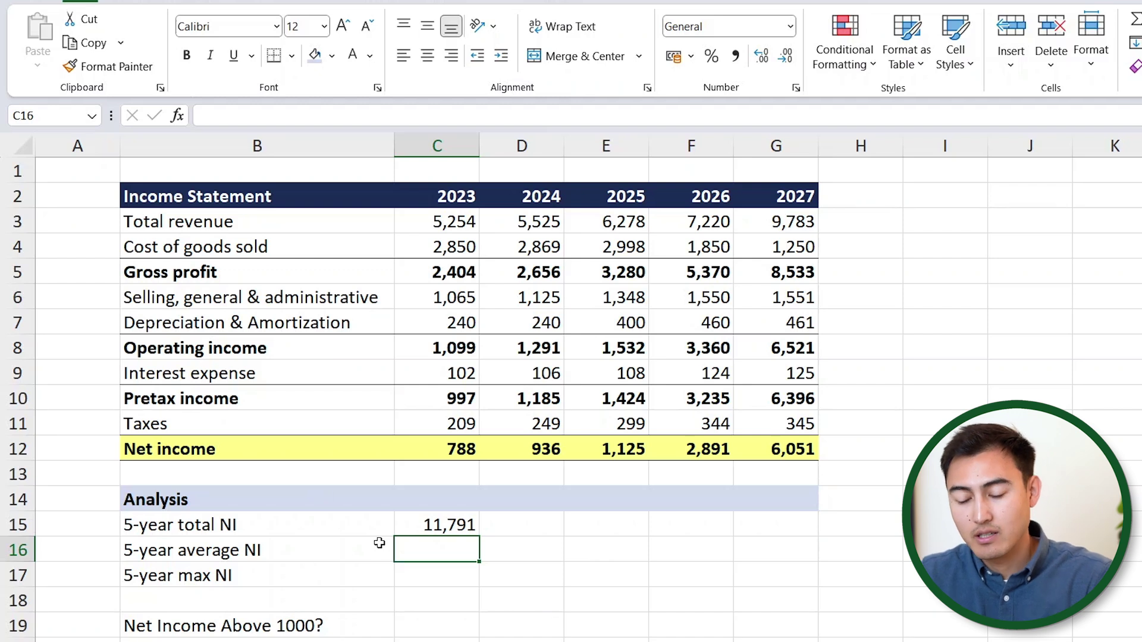
# Calculate the 5-year average net income in C16 with the formula =AVERAGE(C12:G12)
pyautogui.write('=aver')
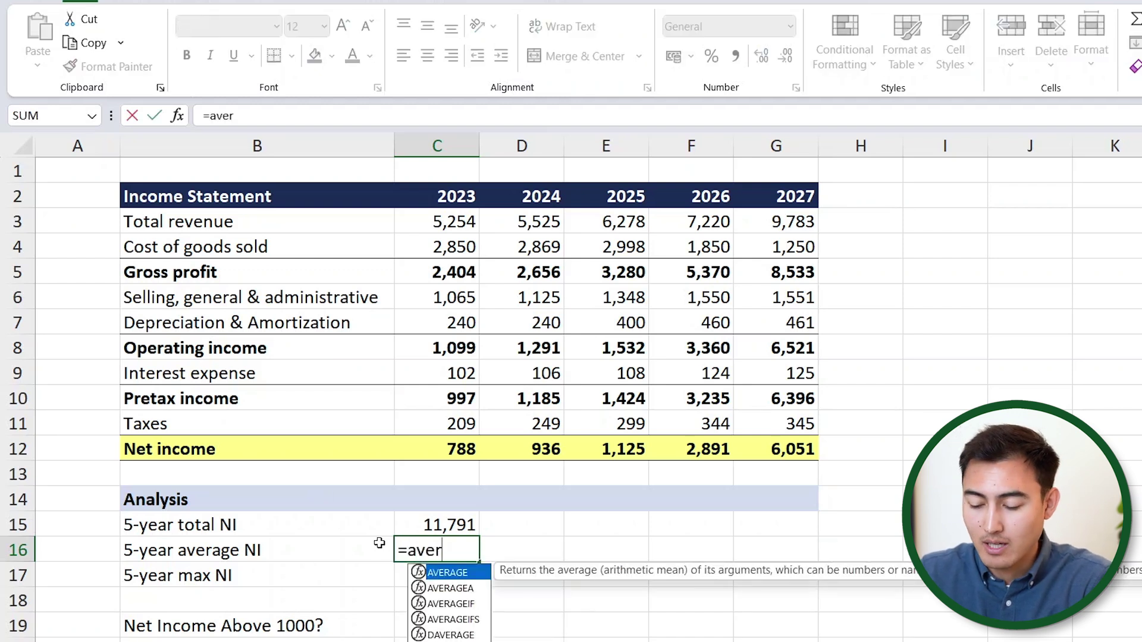
pyautogui.press('Tab')
pyautogui.press('Up')
pyautogui.press('Up')
pyautogui.press('Up')
pyautogui.press('Up')
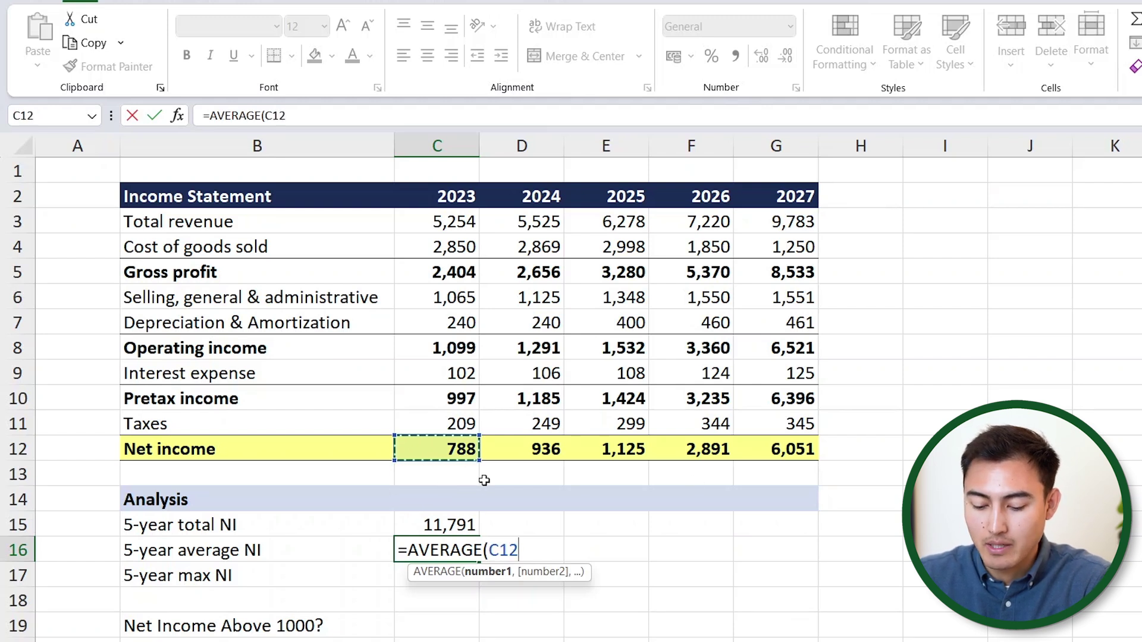
pyautogui.hotkey('ctrl', 'shift', 'Right')
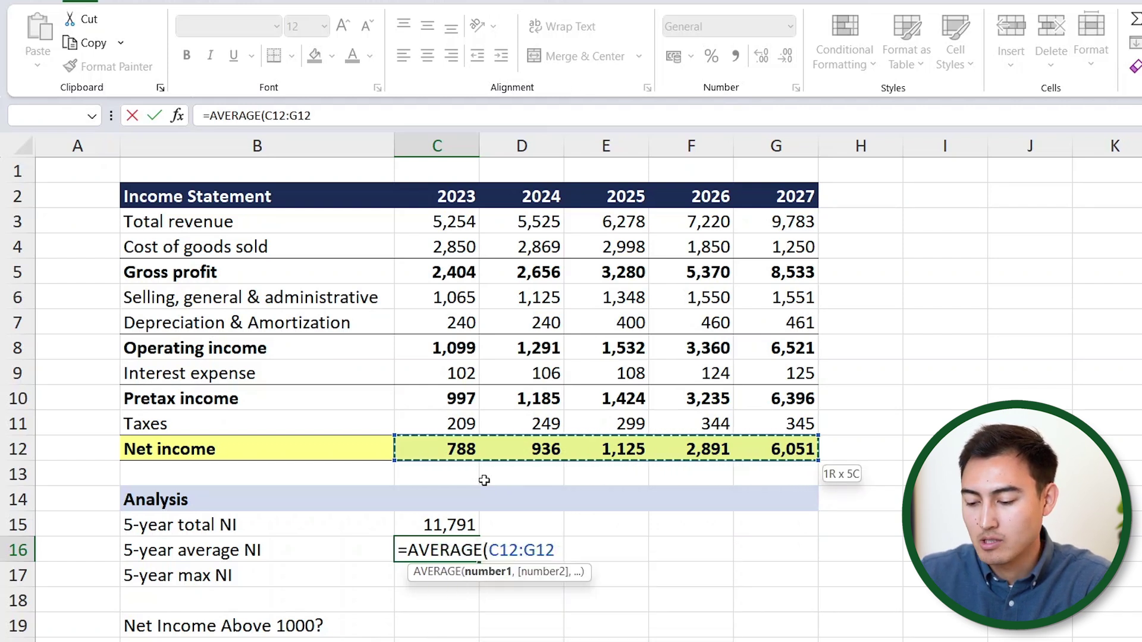
pyautogui.write(')')
pyautogui.press('Return')
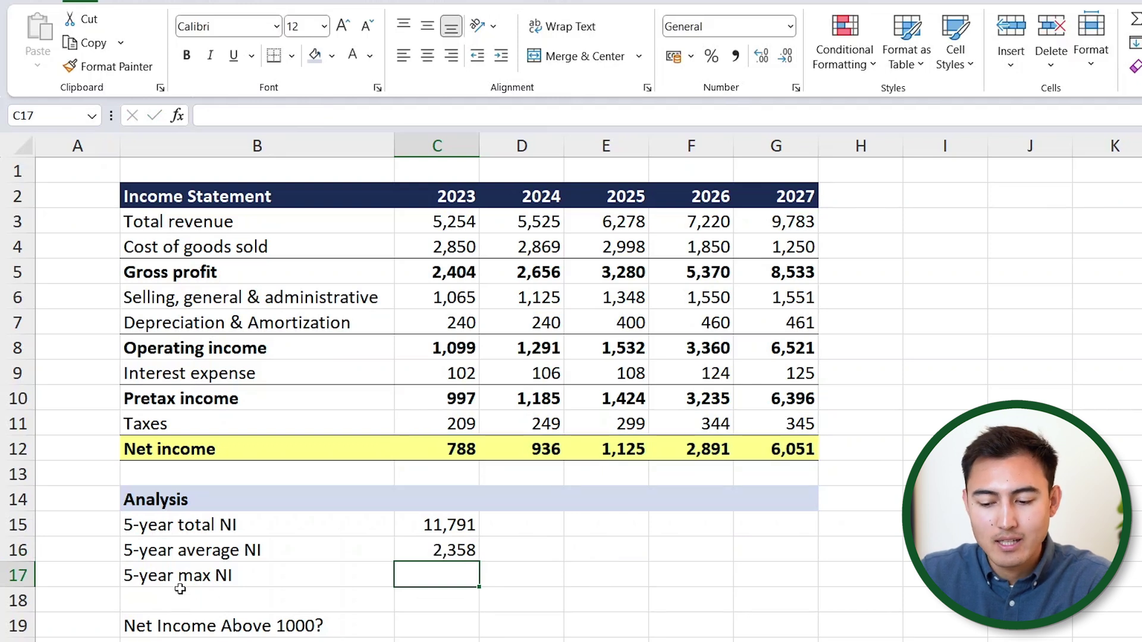
pyautogui.write('=max')
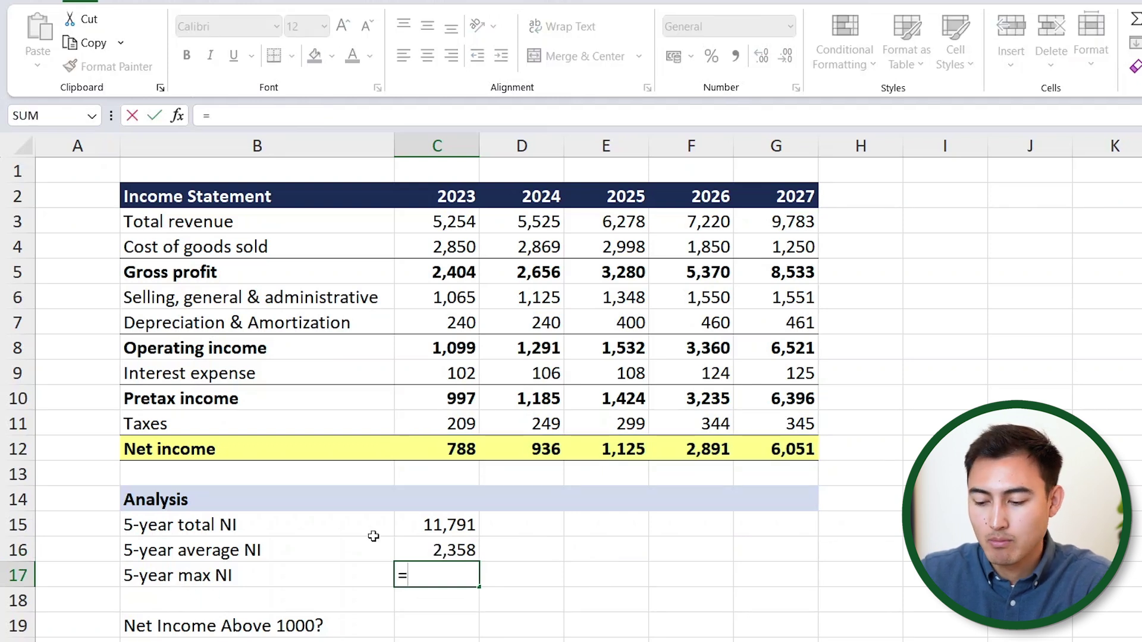
pyautogui.press('BackSpace')
pyautogui.press('BackSpace')
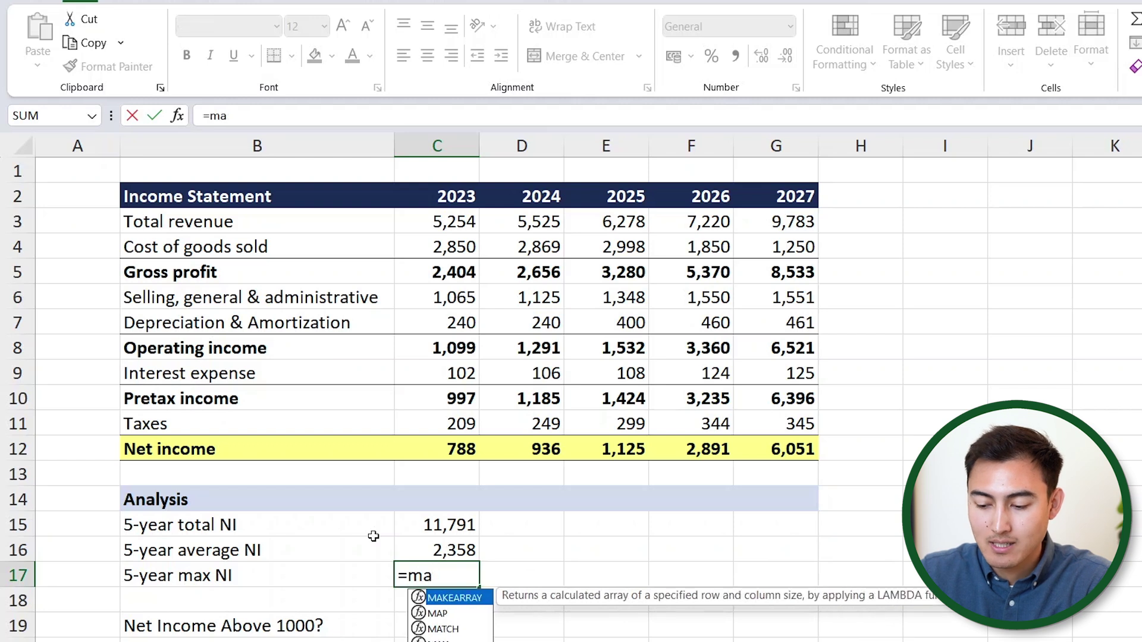
pyautogui.write('in')
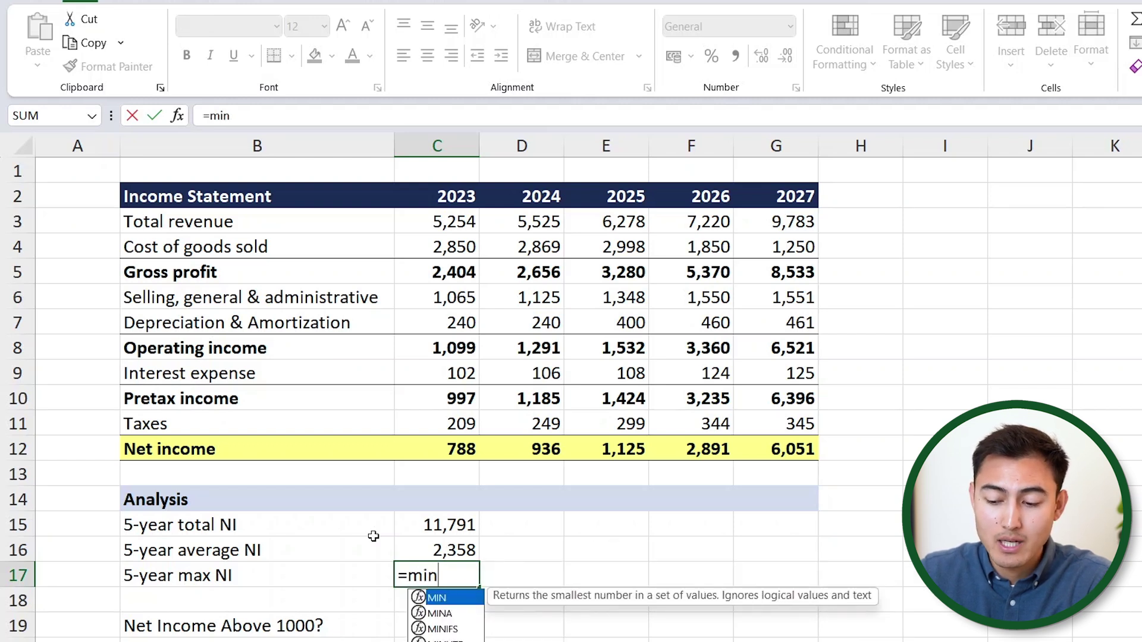
pyautogui.press('BackSpace')
pyautogui.press('BackSpace')
pyautogui.write('e')
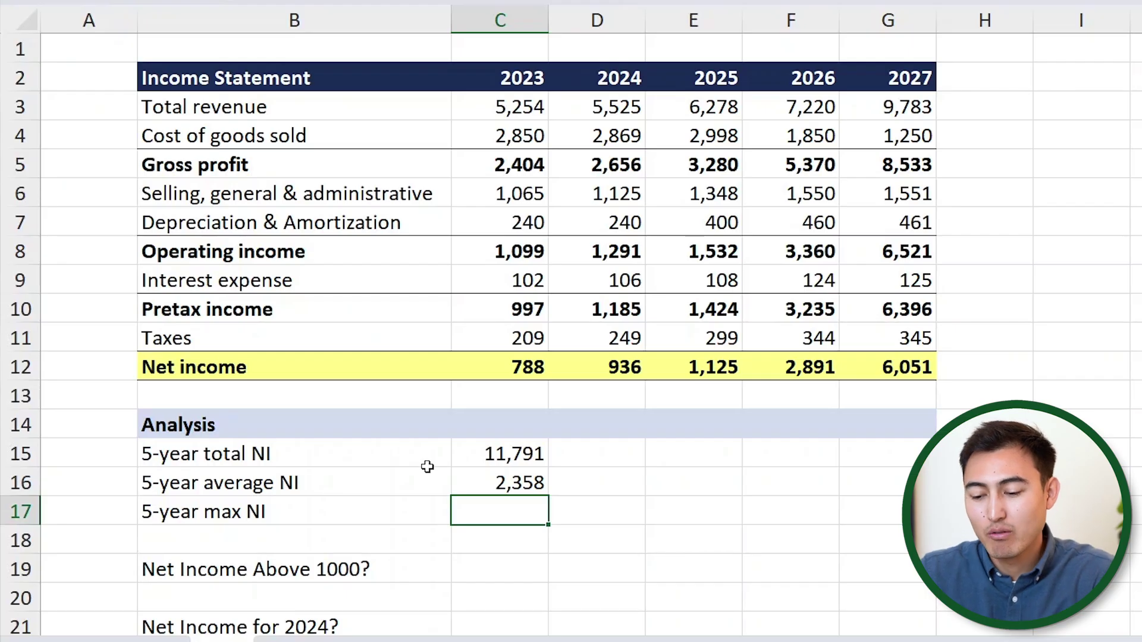
# Test in C19 whether 2023 net income exceeds 1000 with the formula =IF(C12>1000,"Yes","No")
pyautogui.press('Down')
pyautogui.press('Down')
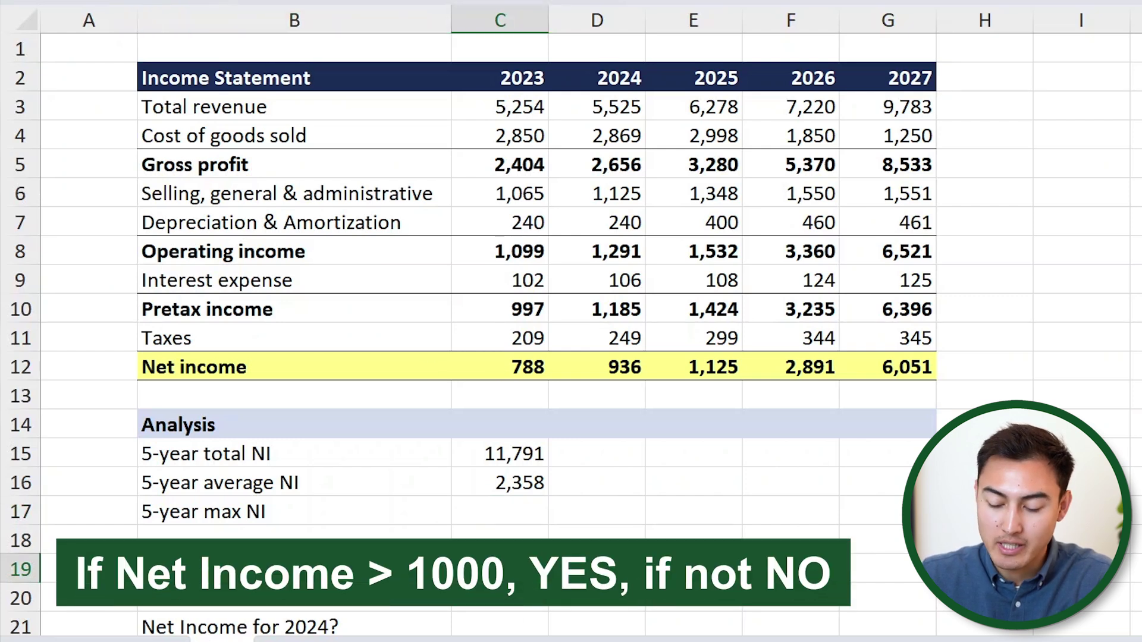
pyautogui.press('Right')
pyautogui.press('Right')
pyautogui.press('Right')
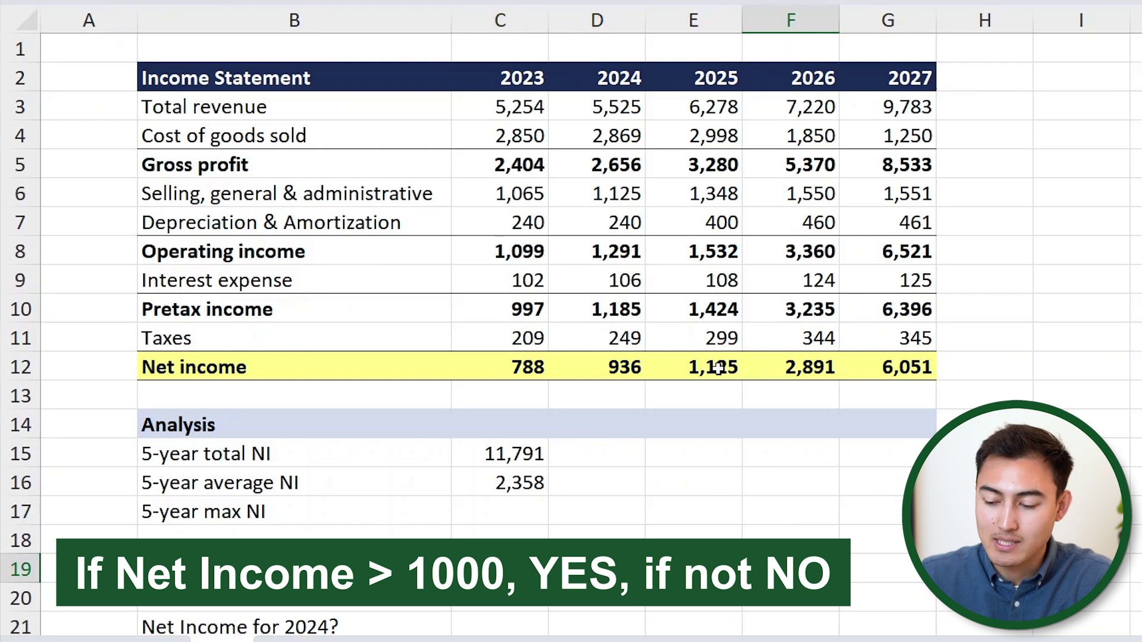
pyautogui.press('Left')
pyautogui.press('Left')
pyautogui.press('Left')
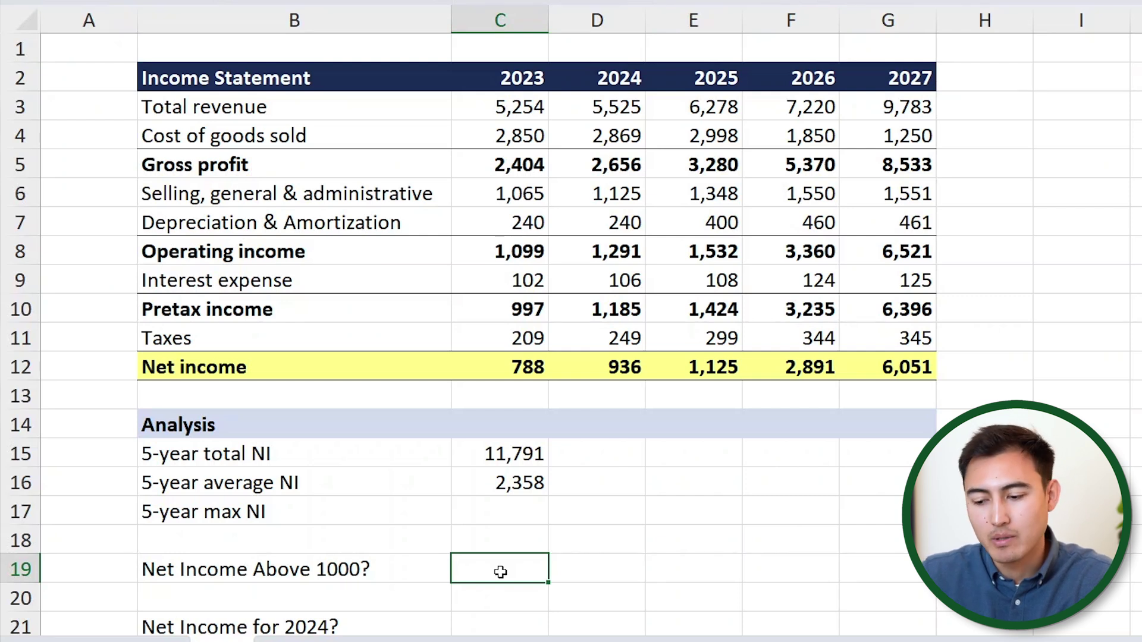
pyautogui.write('=')
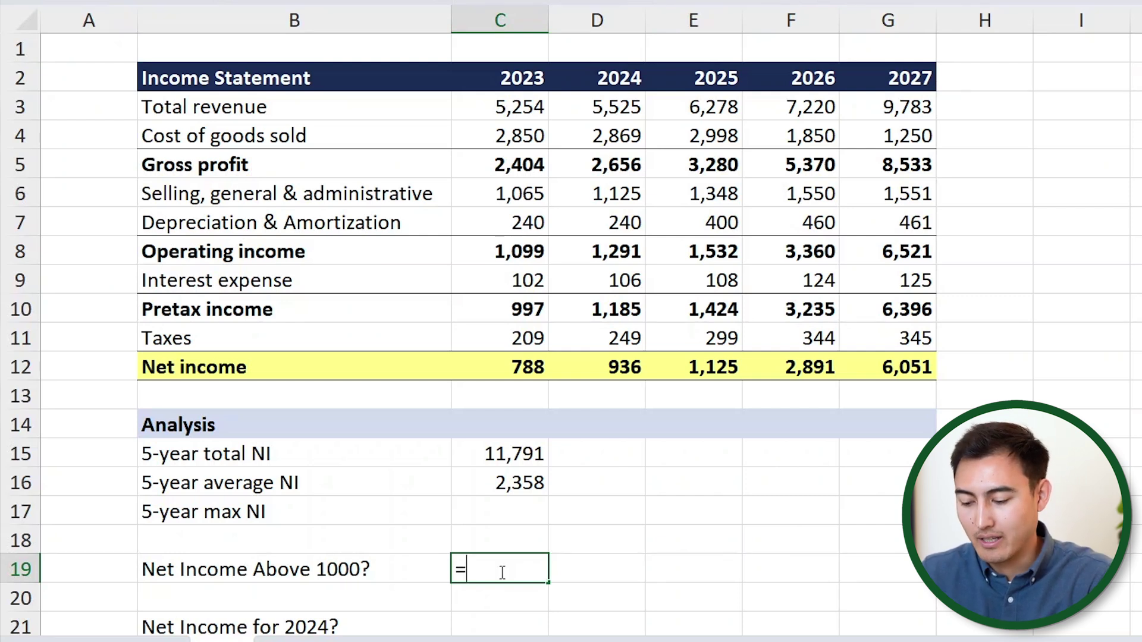
pyautogui.write('if')
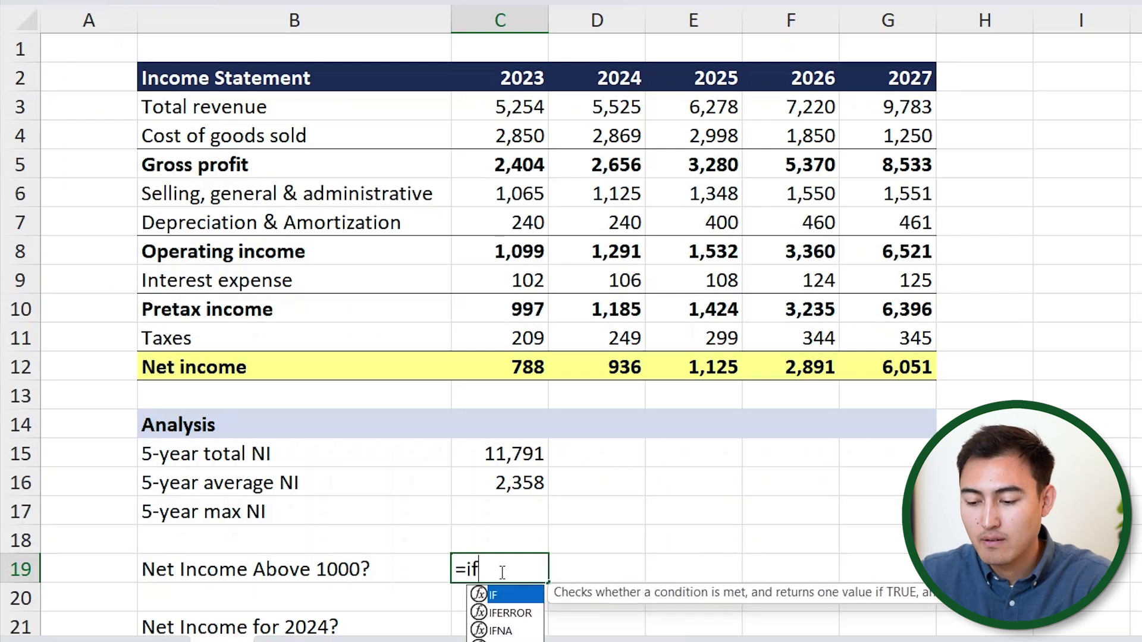
pyautogui.press('Tab')
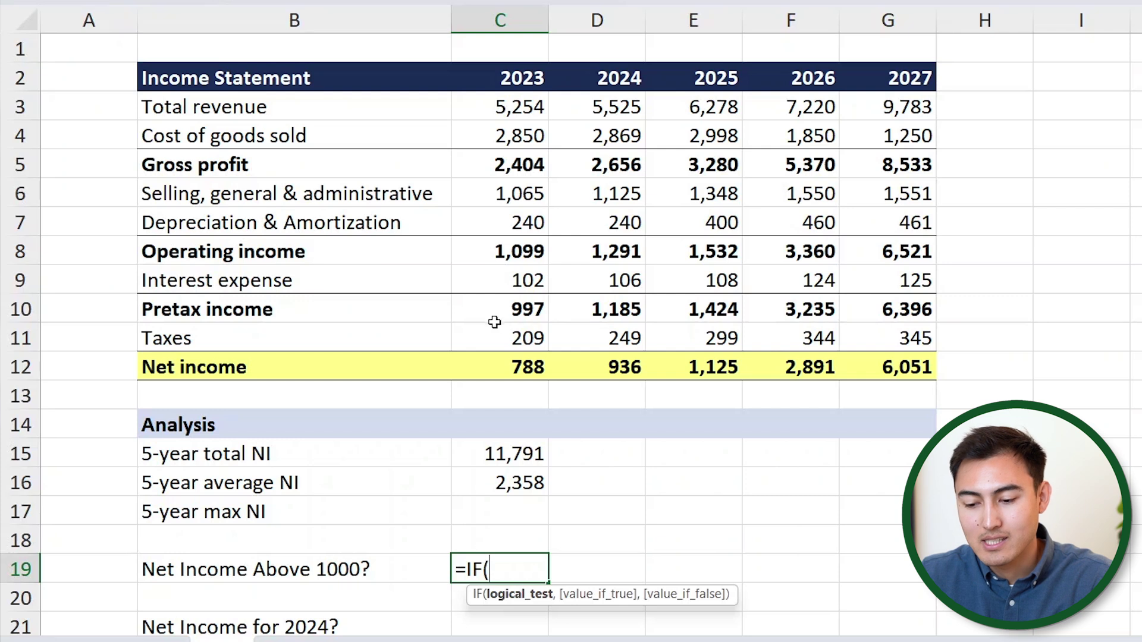
pyautogui.click(519, 361)
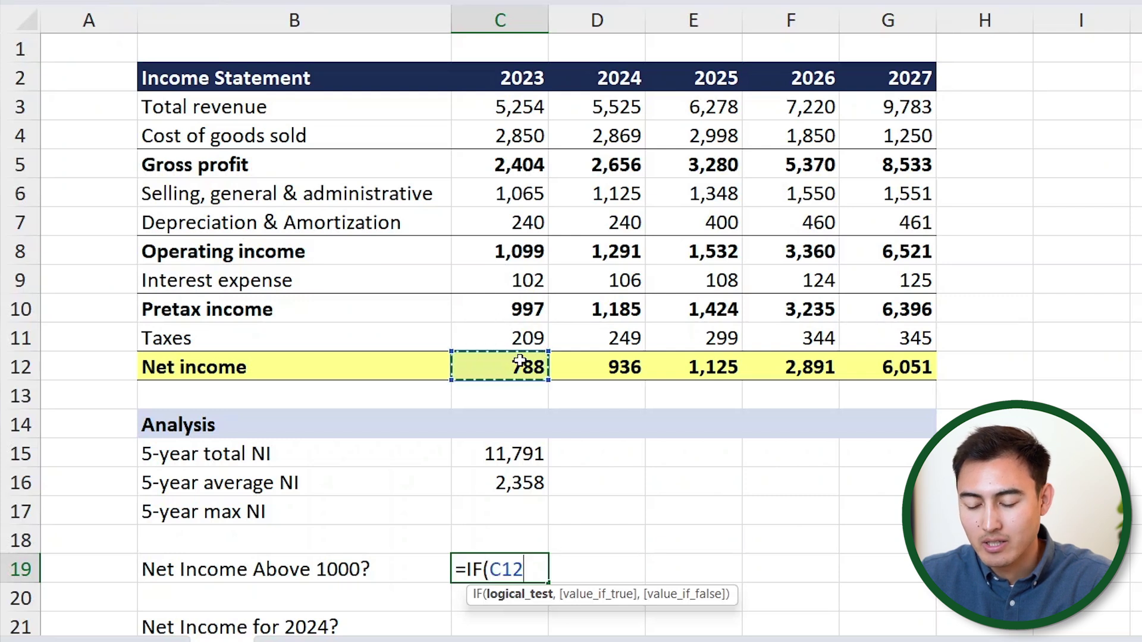
pyautogui.write('>')
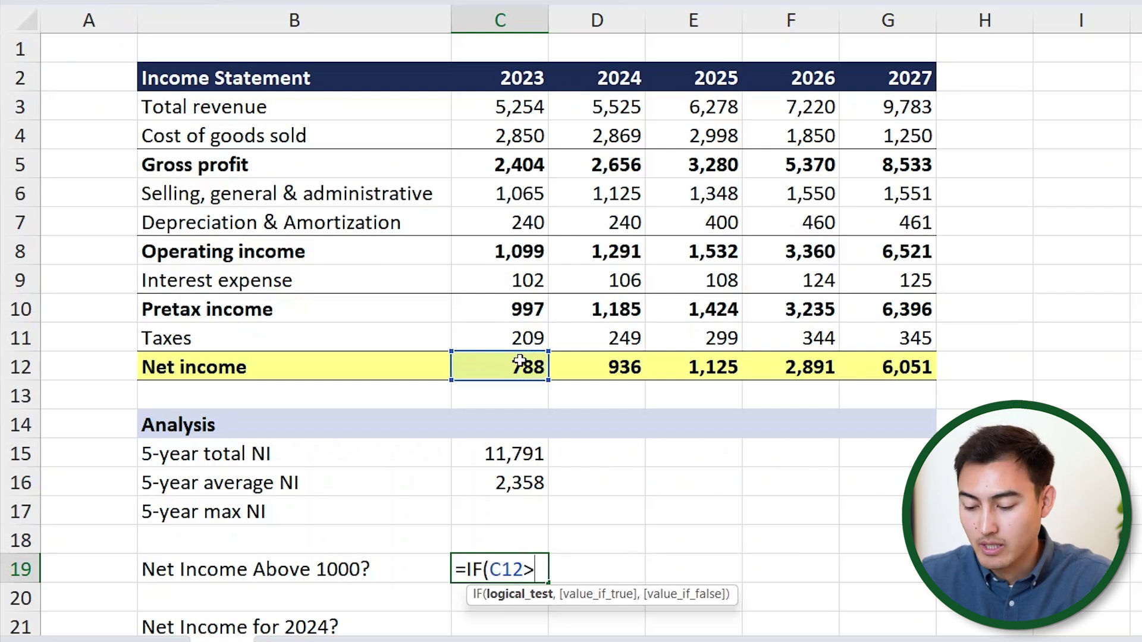
pyautogui.write('1000,"Yes')
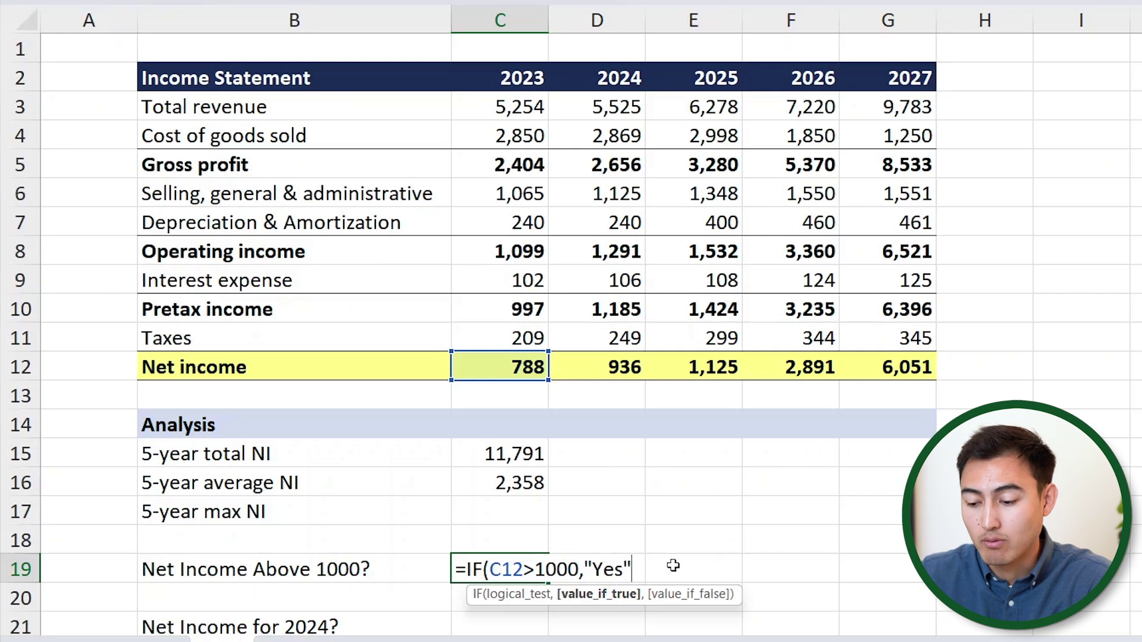
pyautogui.write(',')
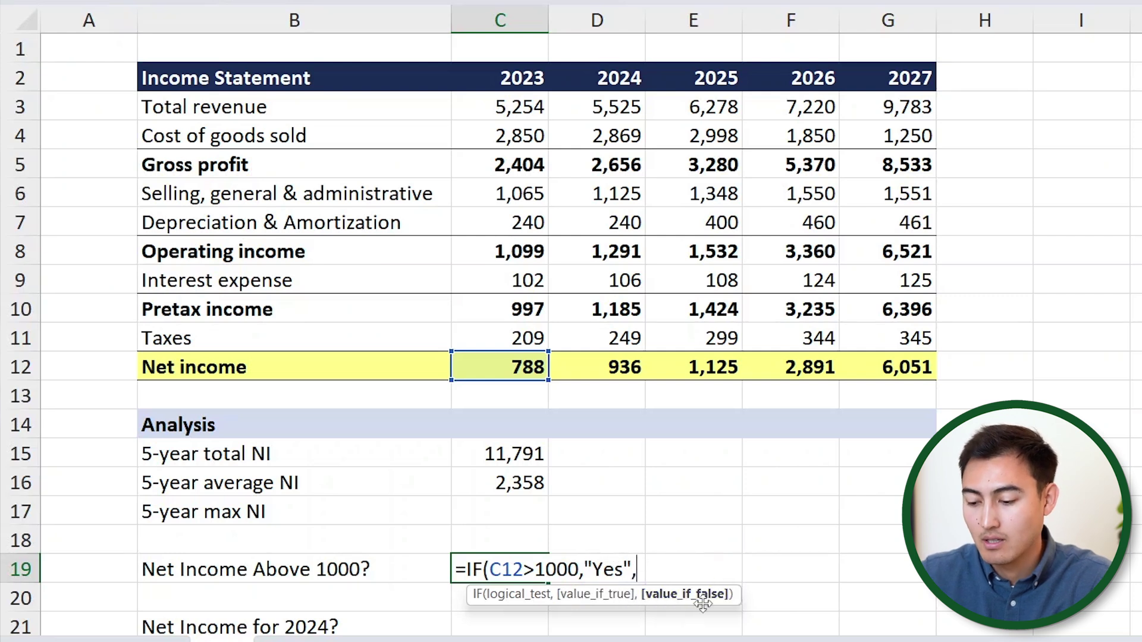
pyautogui.write('"No')
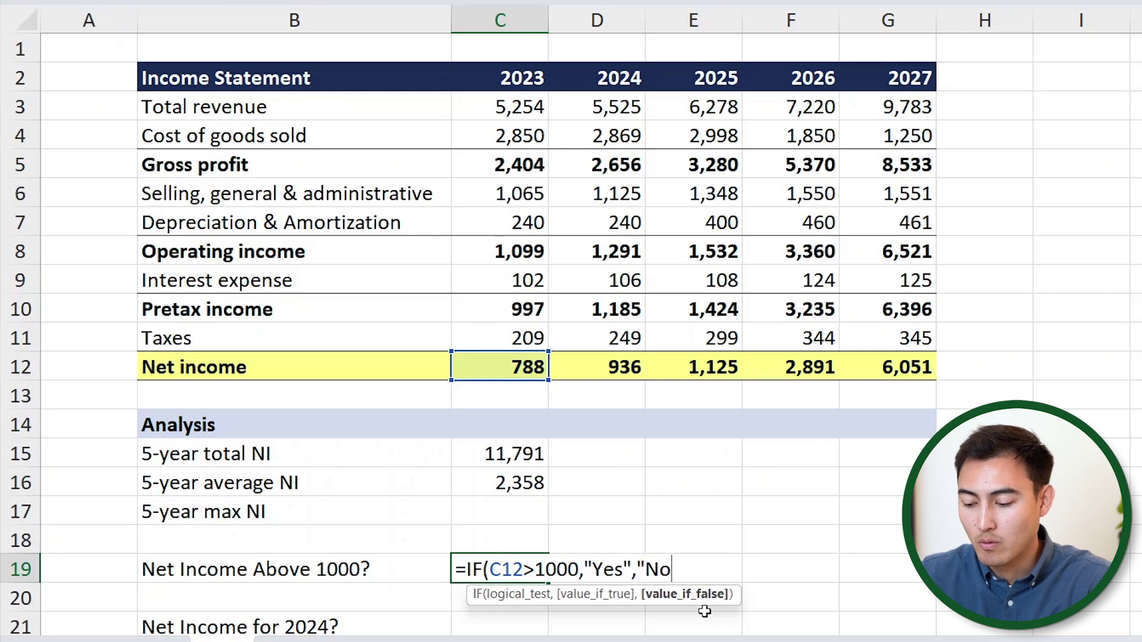
pyautogui.write('"')
pyautogui.write(')')
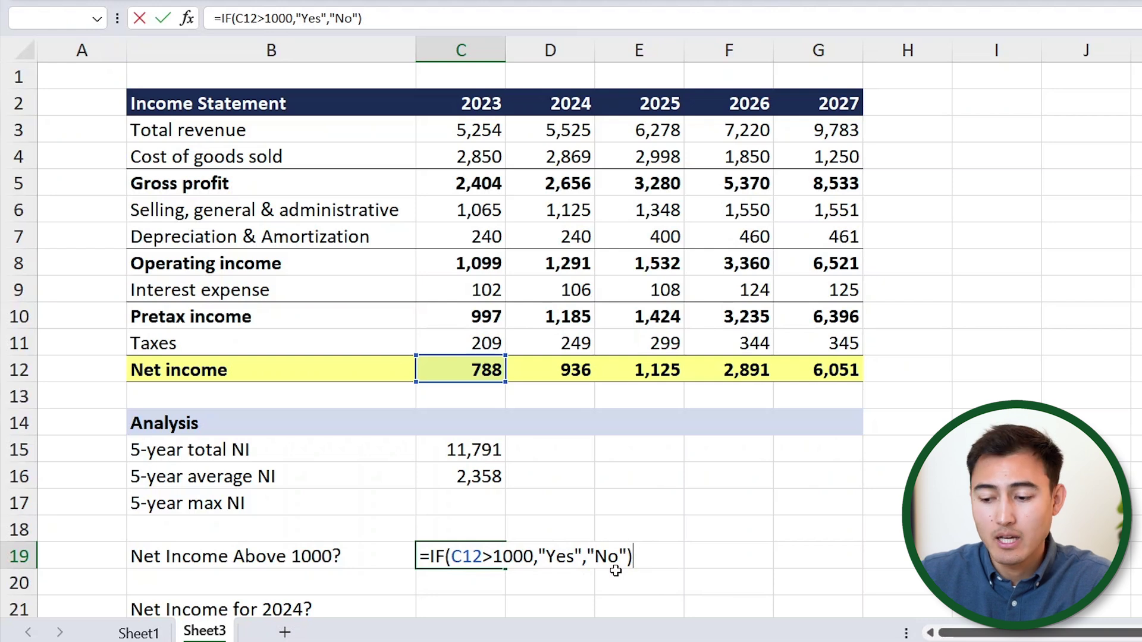
pyautogui.press('Return')
# Fill the IF formula from C19 across to G19 for the years 2024 to 2027
pyautogui.press('Up')
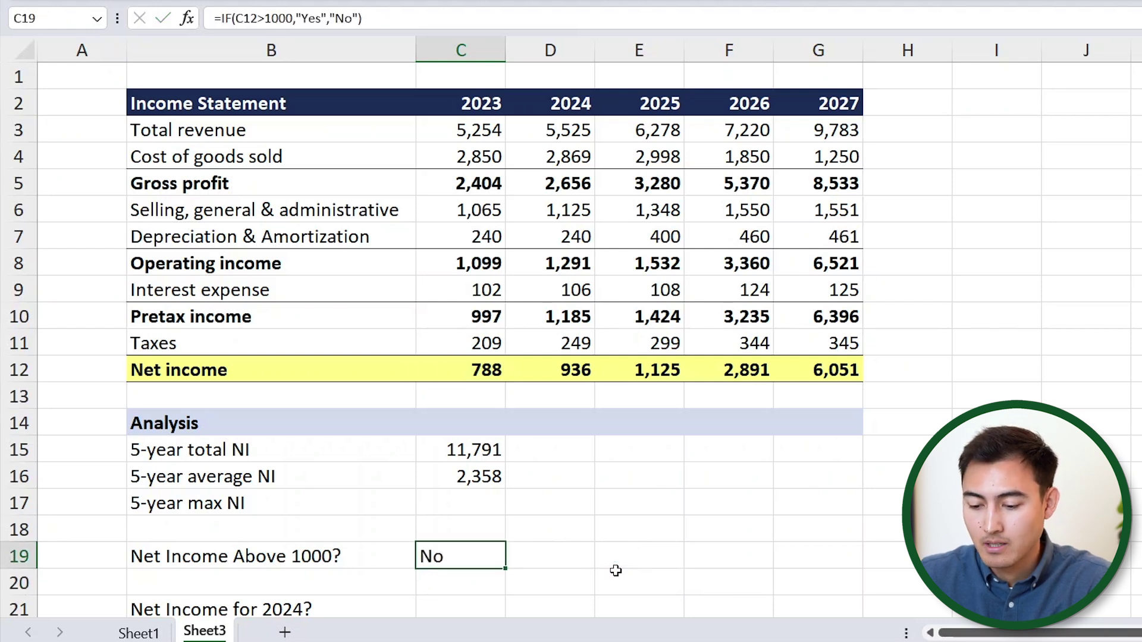
pyautogui.hotkey('shift', 'Right')
pyautogui.hotkey('shift', 'Right')
pyautogui.hotkey('shift', 'Right')
pyautogui.hotkey('shift', 'Right')
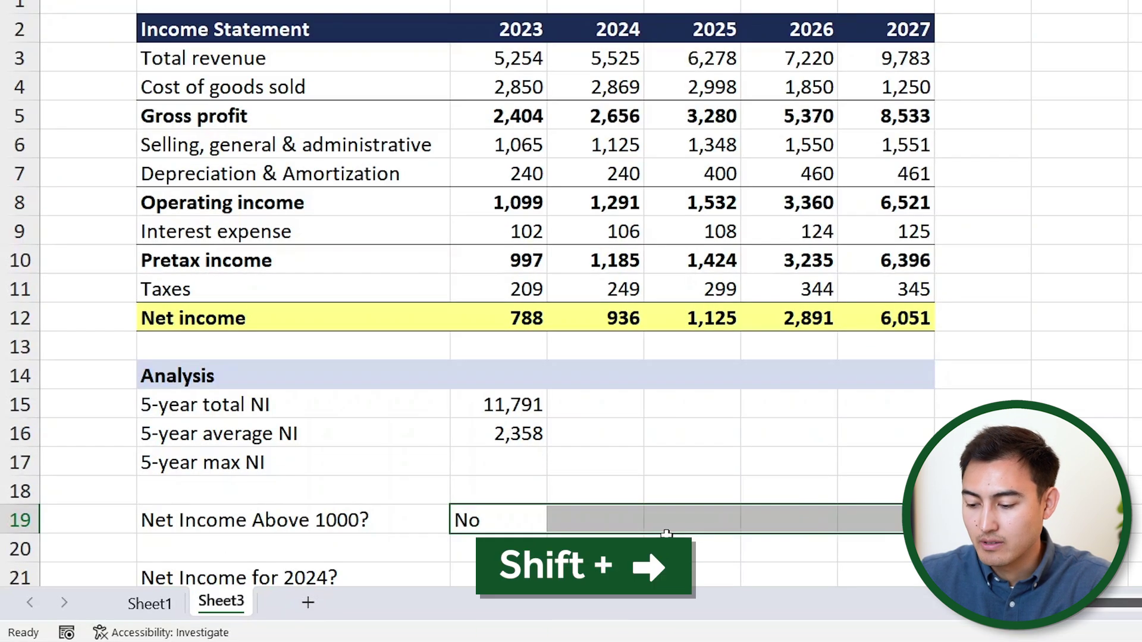
pyautogui.hotkey('ctrl', 'r')
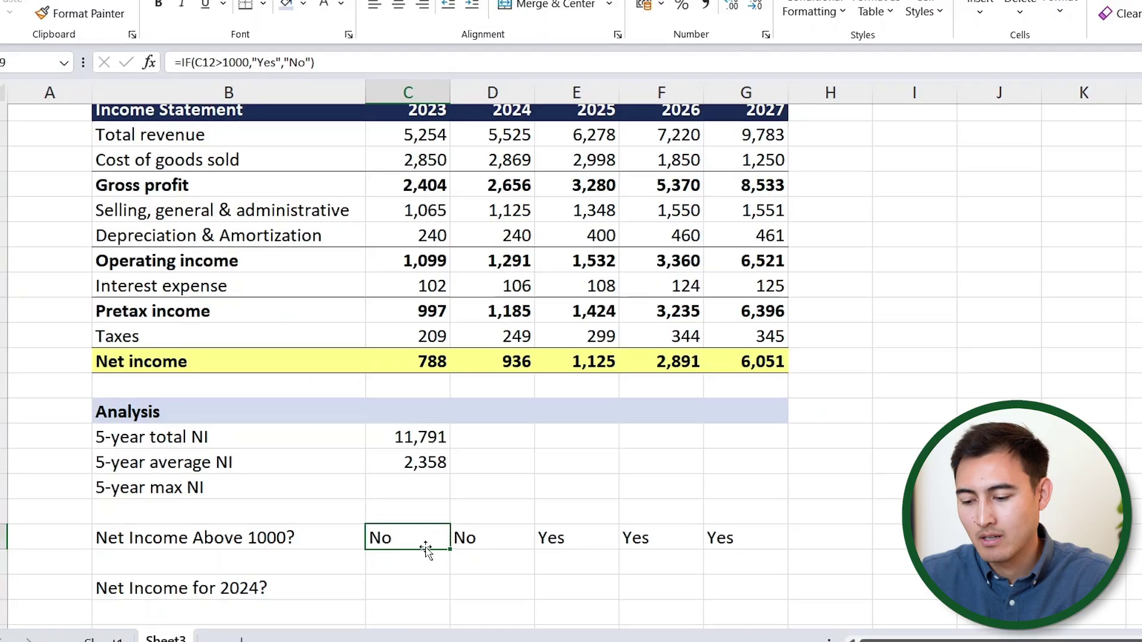
# Add a conditional formatting rule to C19:G19 that gives cells equal to "No" a Light Red Fill with Dark Red Text
pyautogui.moveTo(426, 549); pyautogui.dragTo(744, 538)
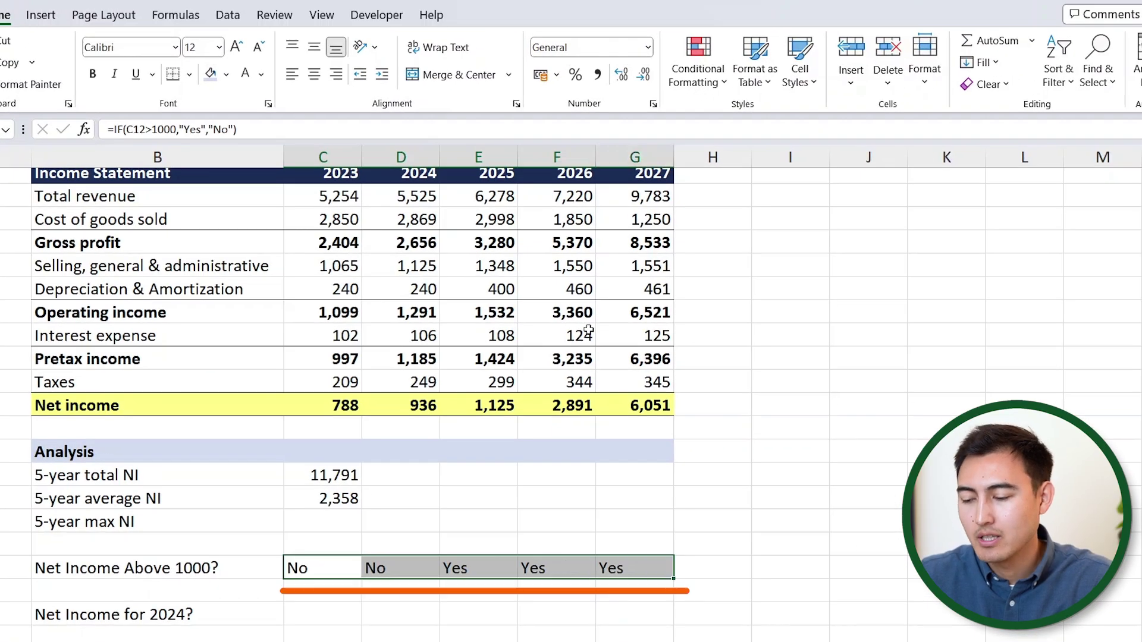
pyautogui.click(708, 84)
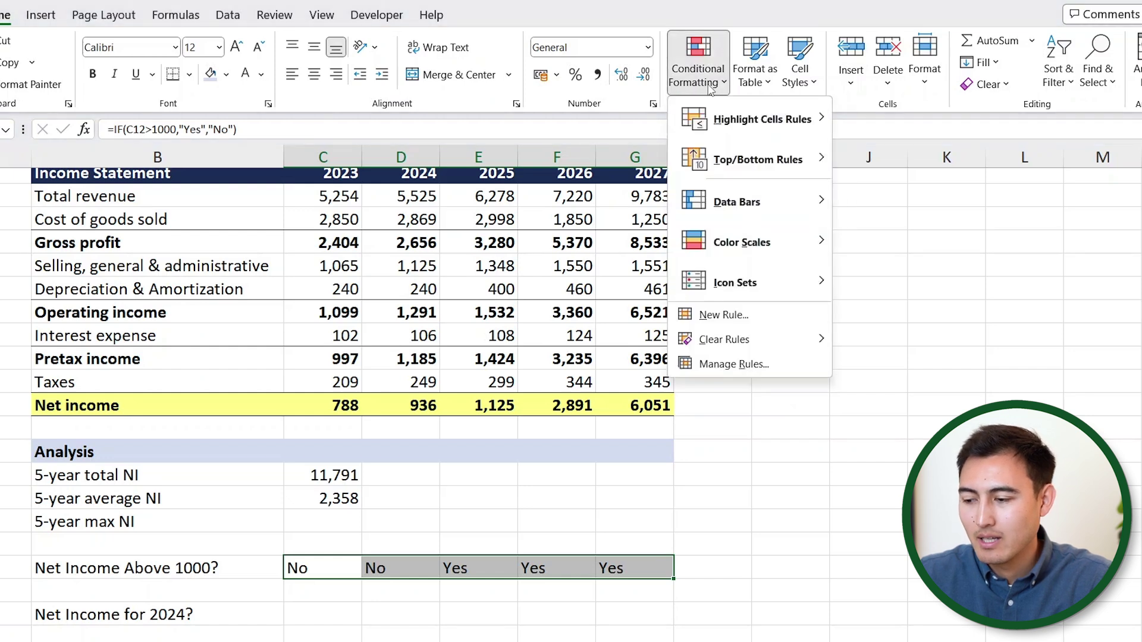
pyautogui.moveTo(764, 119)
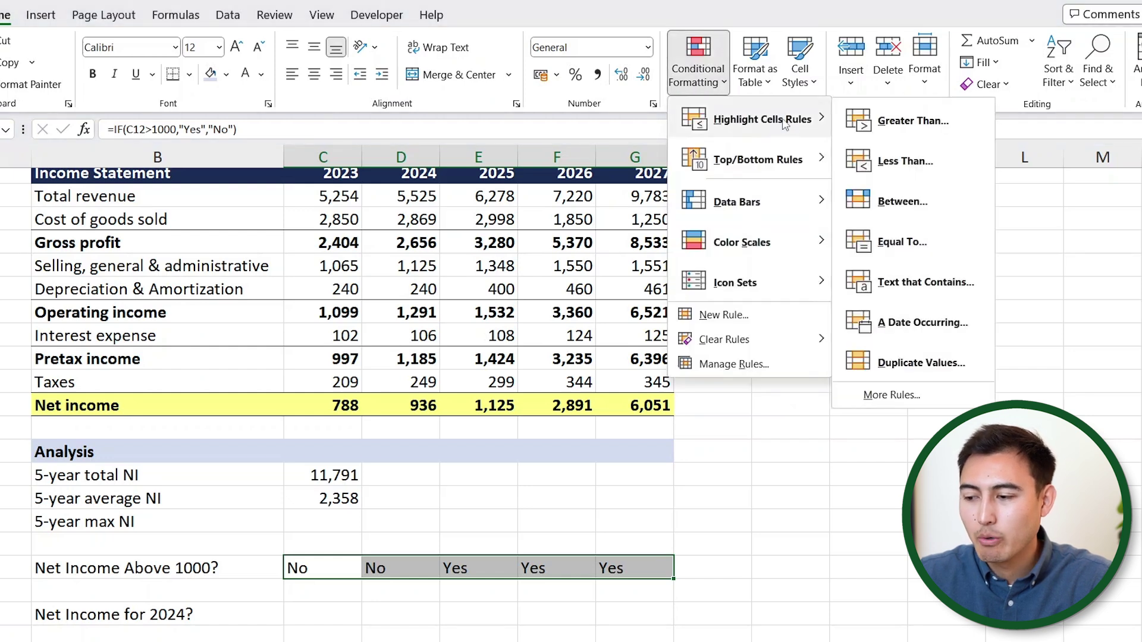
pyautogui.click(904, 243)
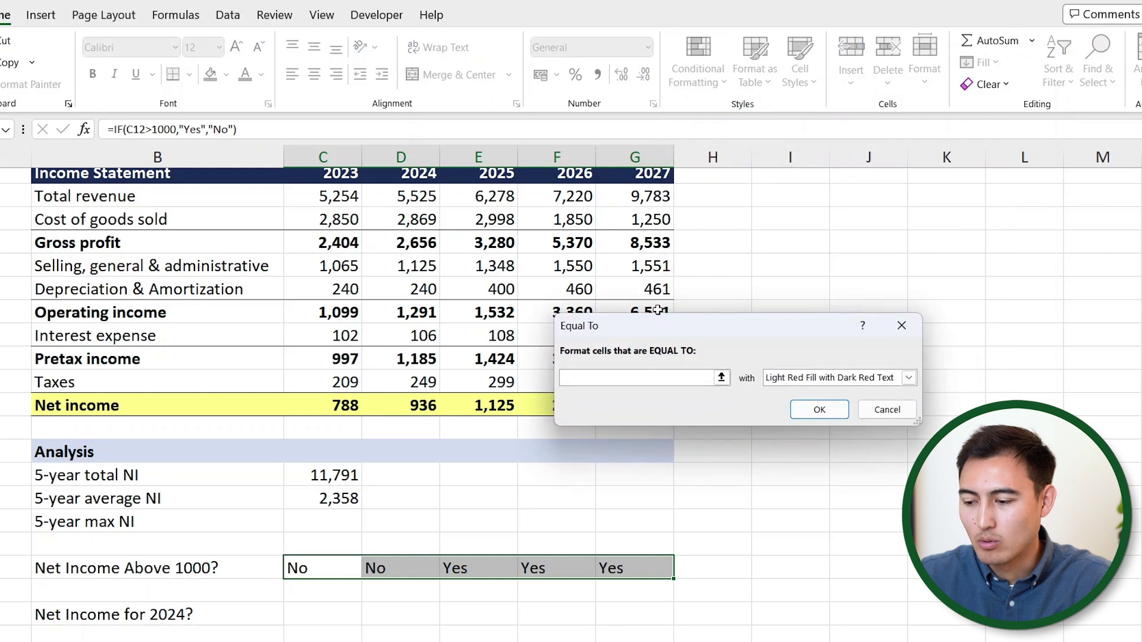
pyautogui.write('No')
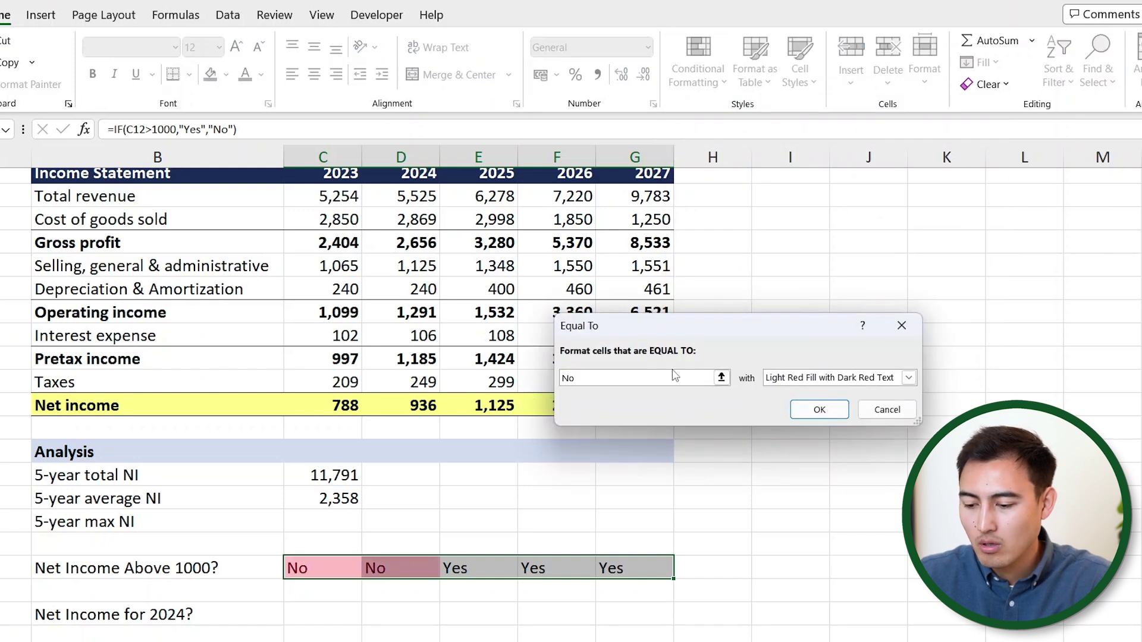
pyautogui.click(799, 409)
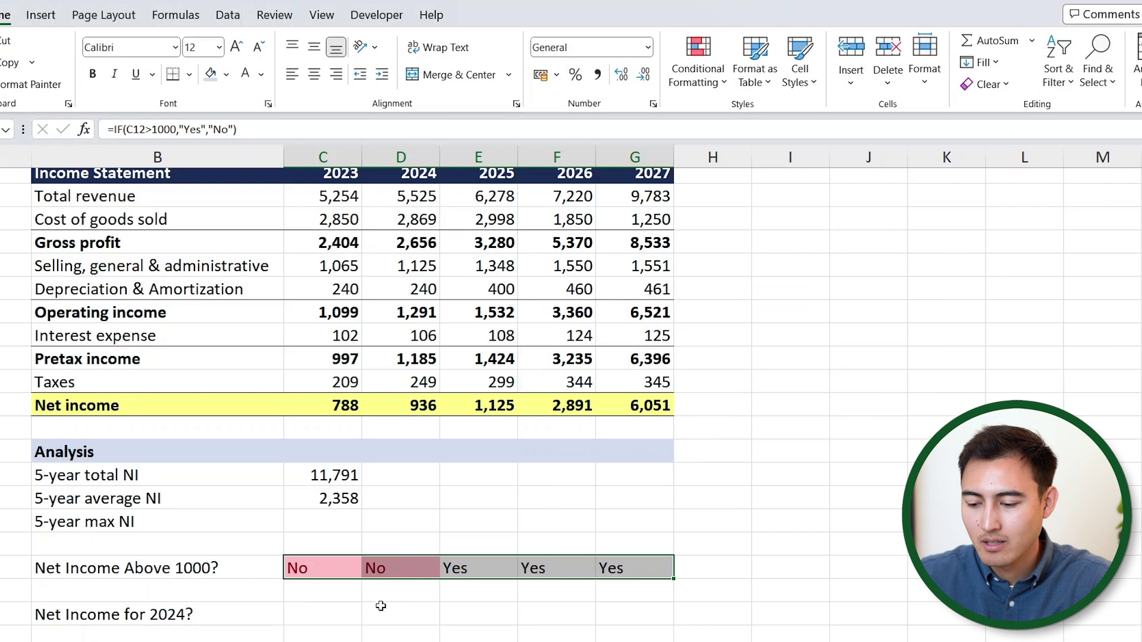
# Add a second conditional formatting rule to C19:G19 that gives cells equal to "Yes" a Green Fill with Dark Green Text
pyautogui.click(708, 75)
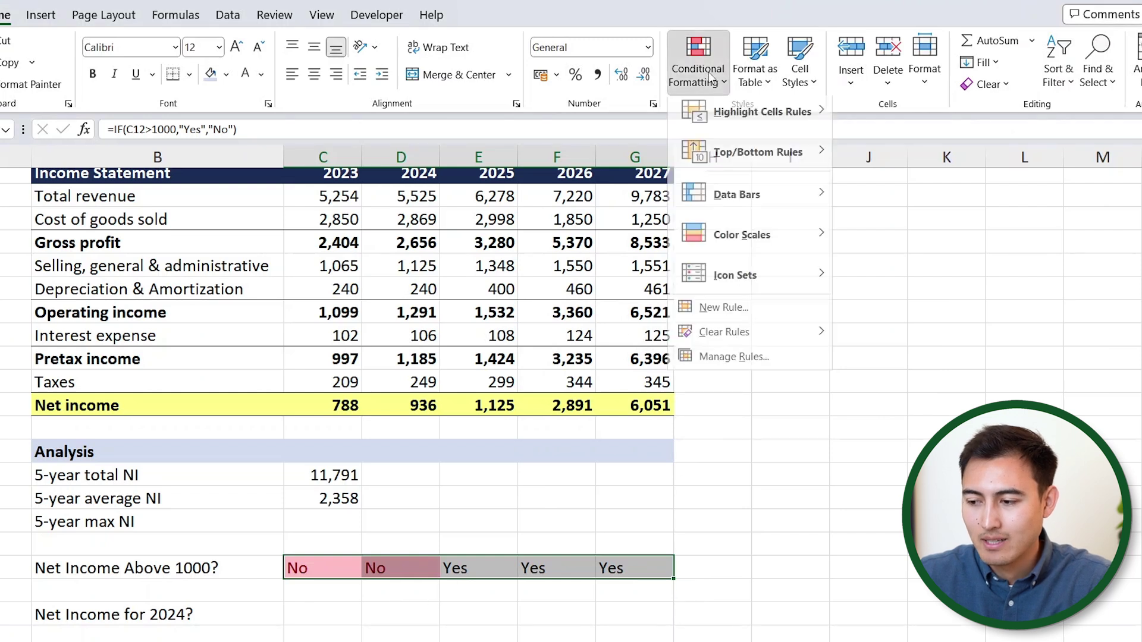
pyautogui.moveTo(773, 119)
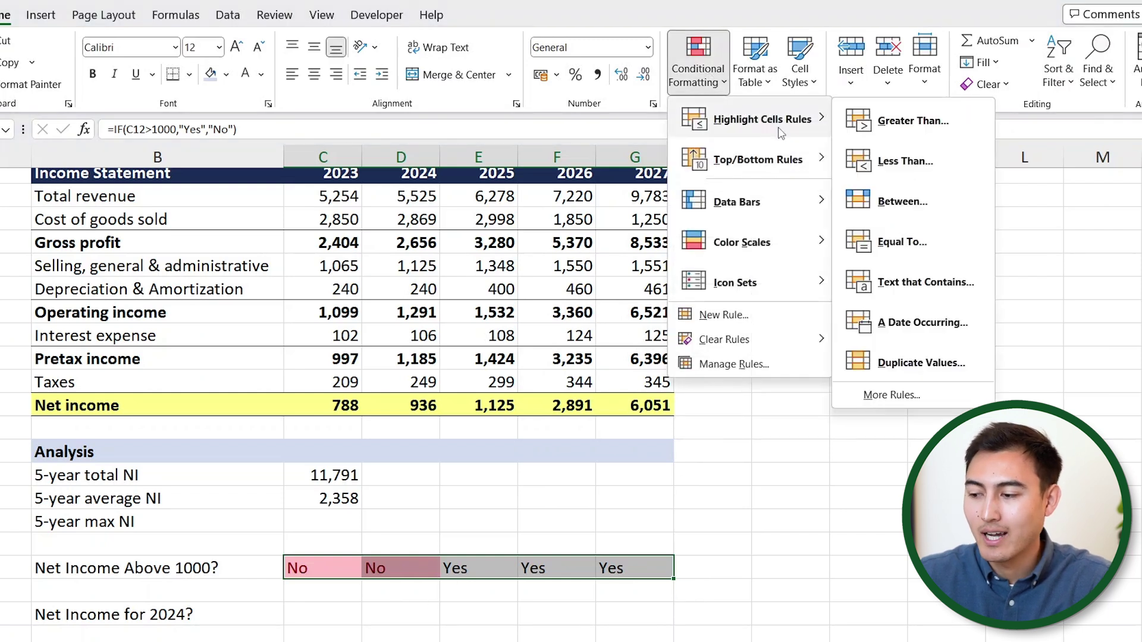
pyautogui.click(900, 250)
pyautogui.write('Y')
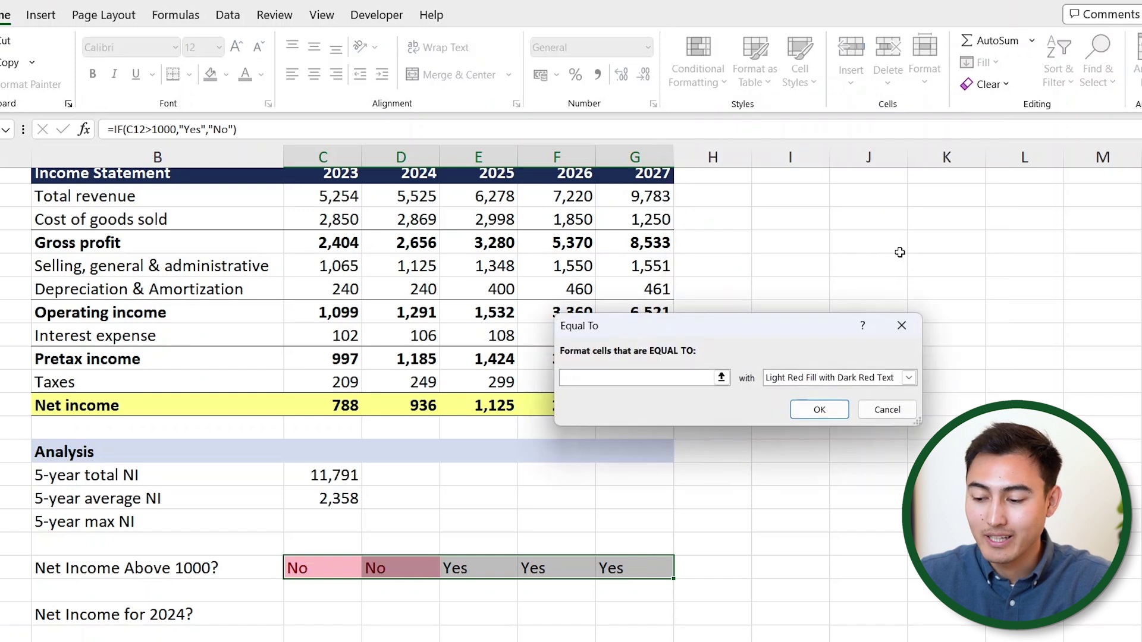
pyautogui.write('es')
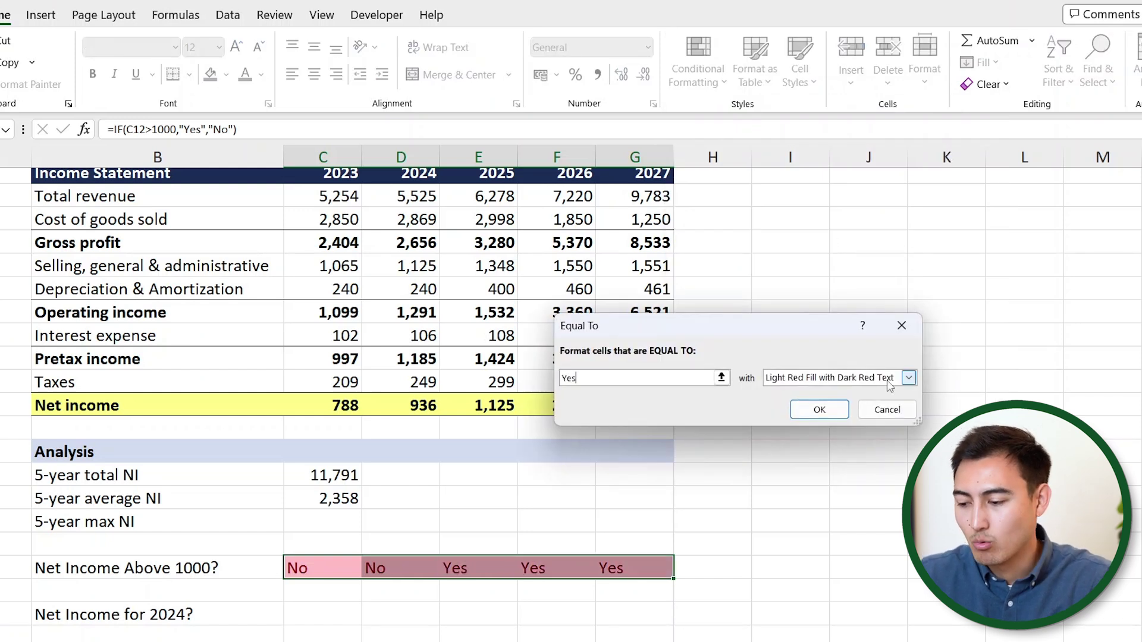
pyautogui.click(910, 377)
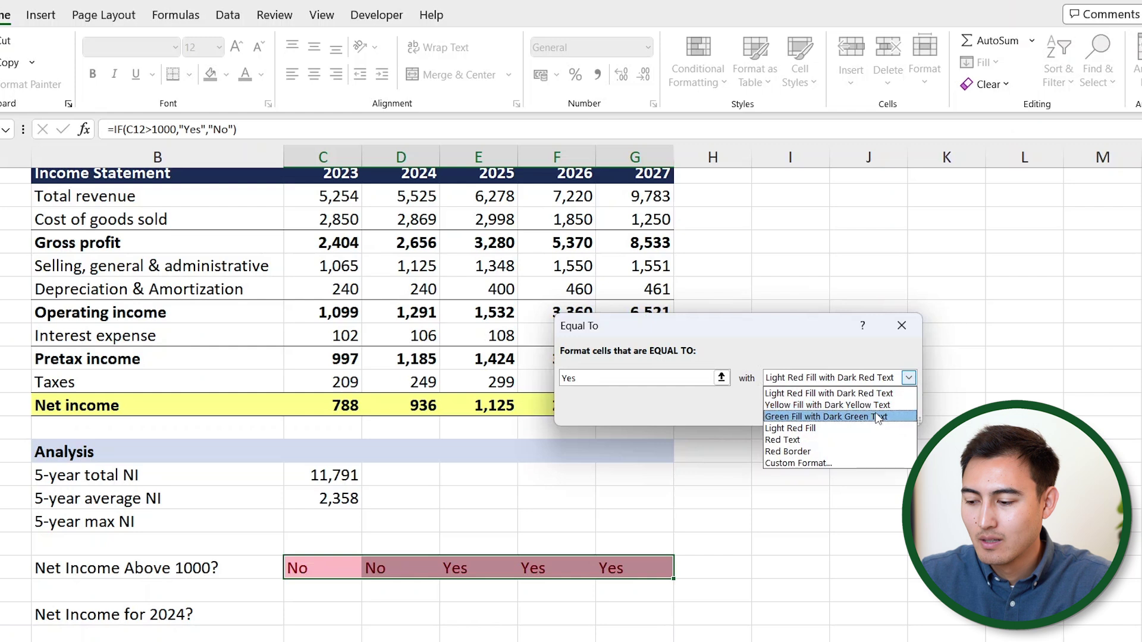
pyautogui.click(876, 416)
pyautogui.click(923, 373)
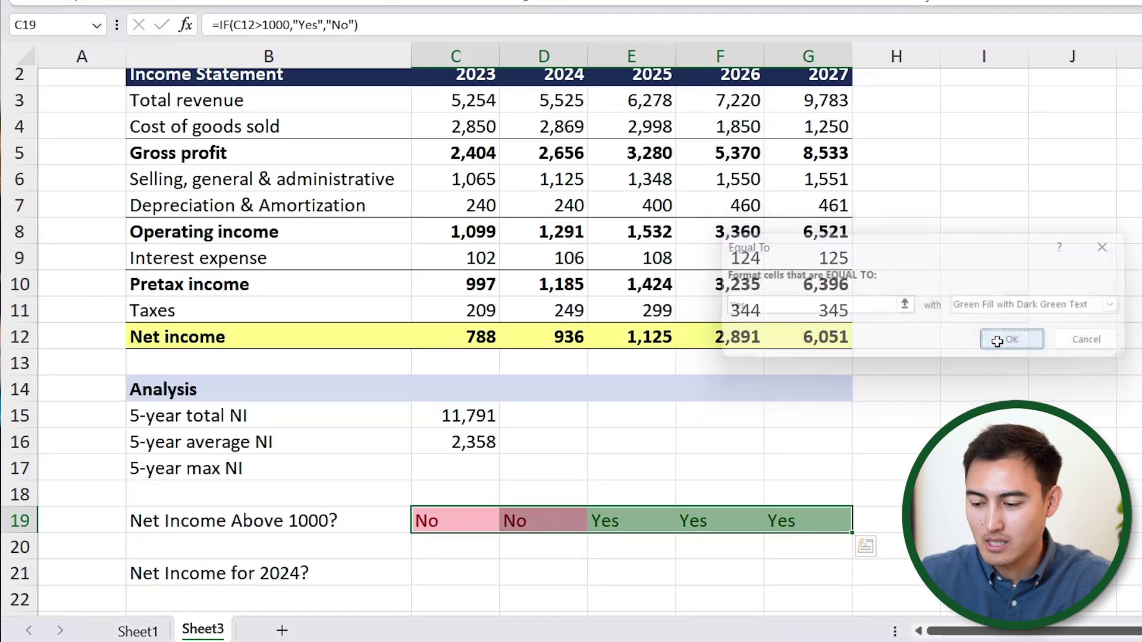
pyautogui.click(441, 538)
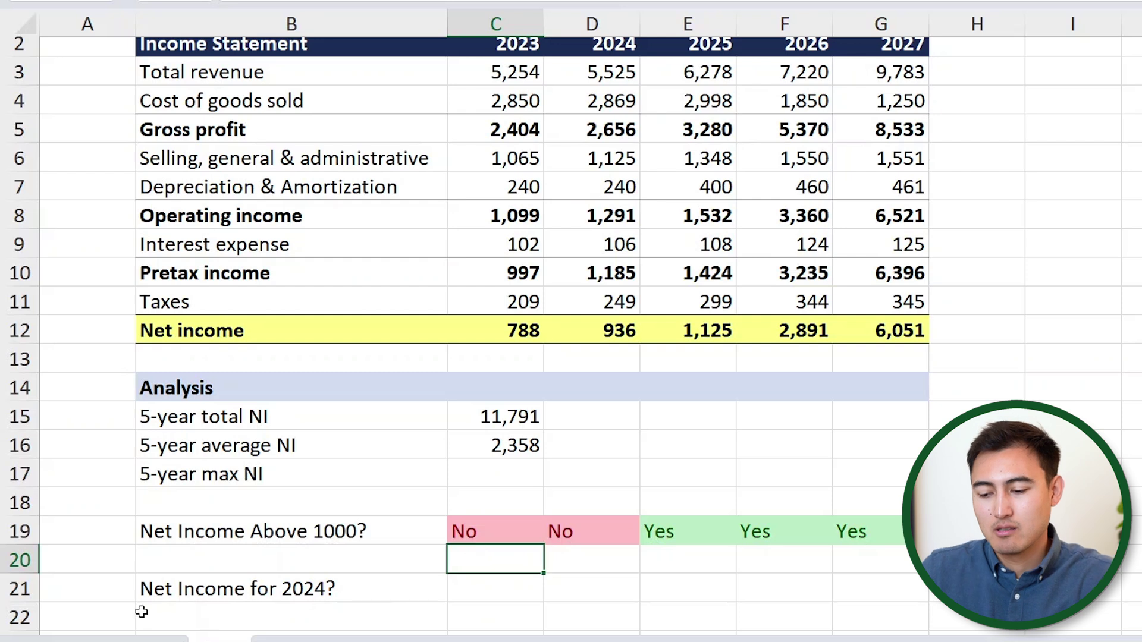
# Look up the 2024 net income in C21 with the formula =XLOOKUP(2024,C2:G2,C12:G12) and compare it with D12
pyautogui.press('Down')
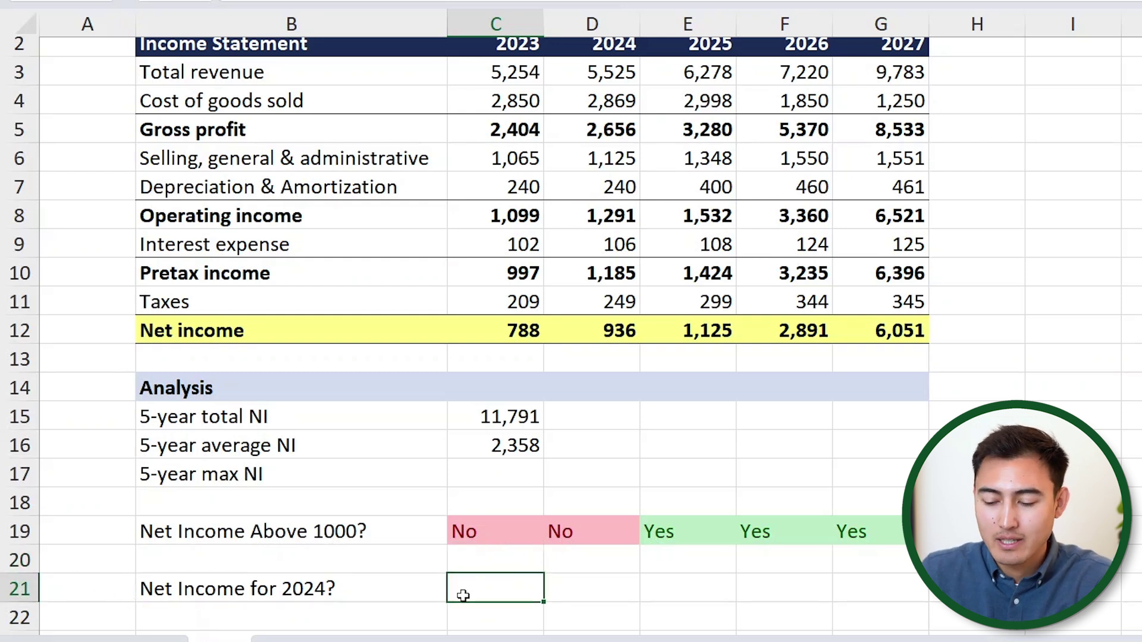
pyautogui.scroll(-1, 463, 595)
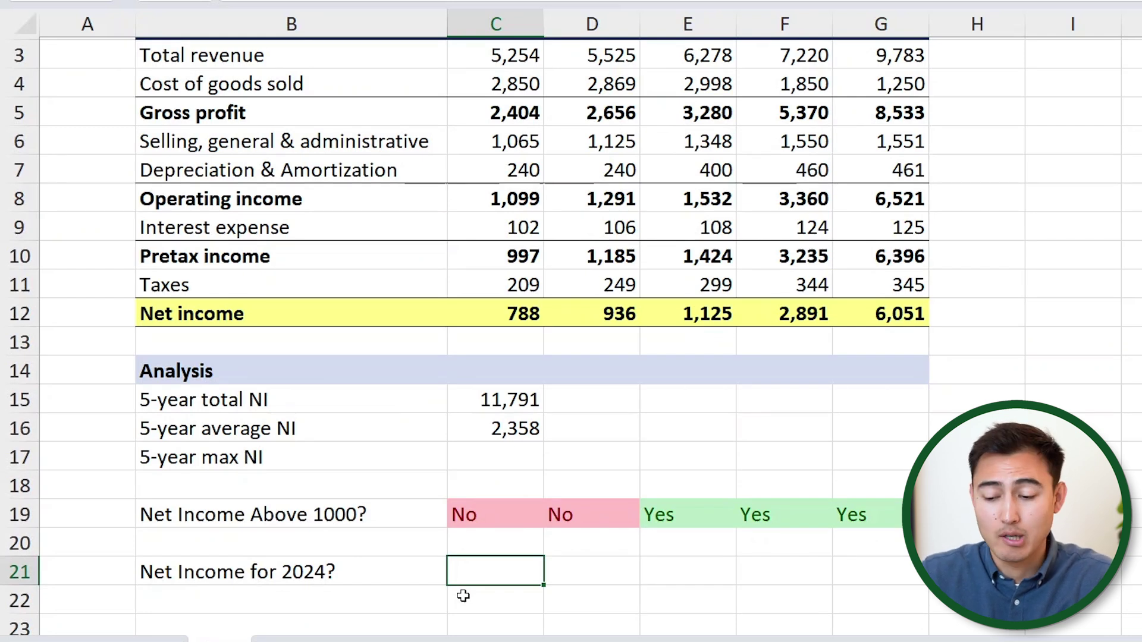
pyautogui.write('=x')
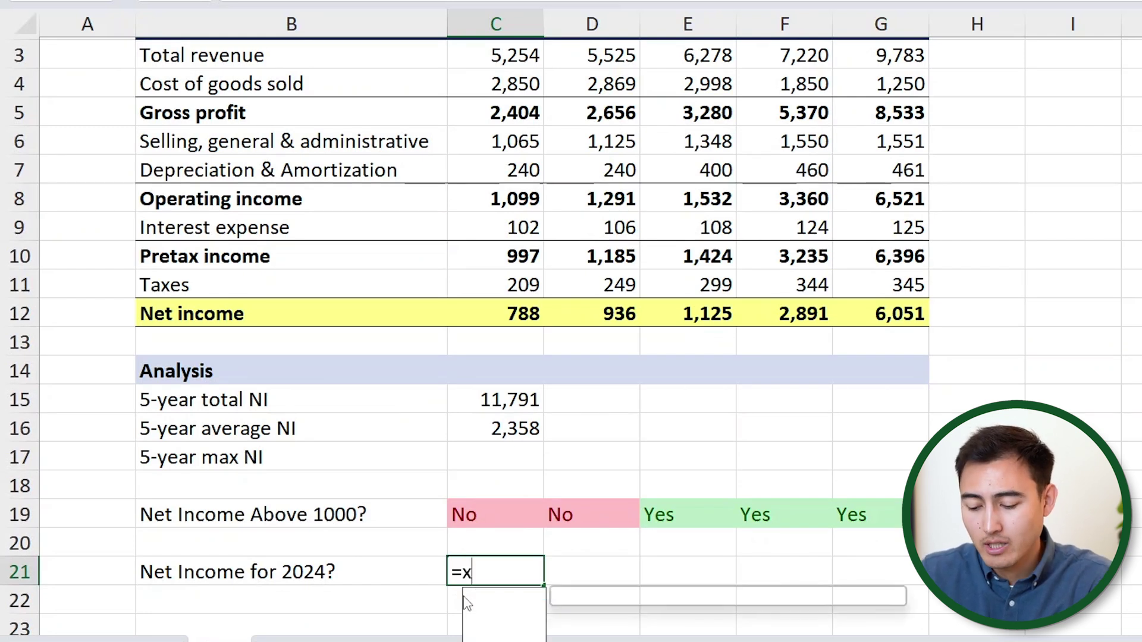
pyautogui.write('lo')
pyautogui.press('Tab')
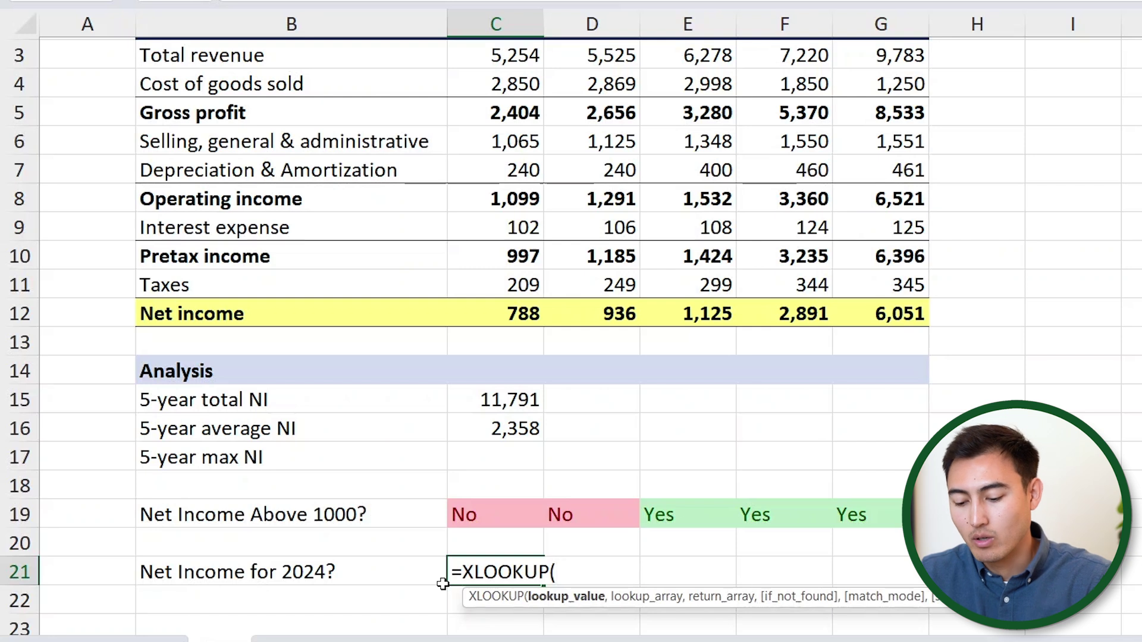
pyautogui.write('202')
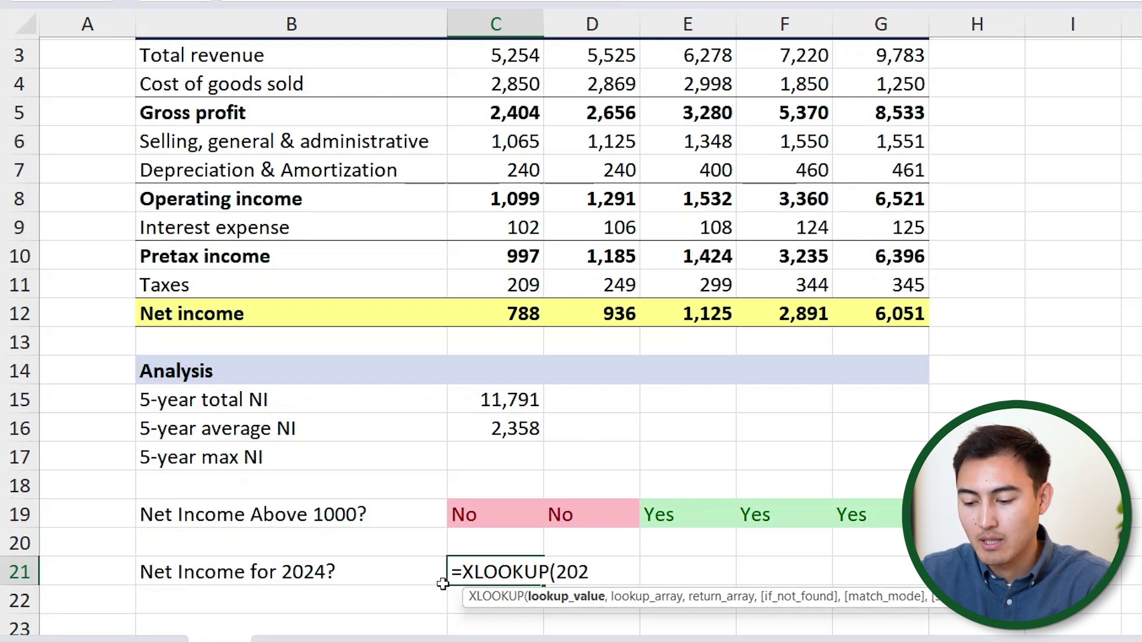
pyautogui.write('4,')
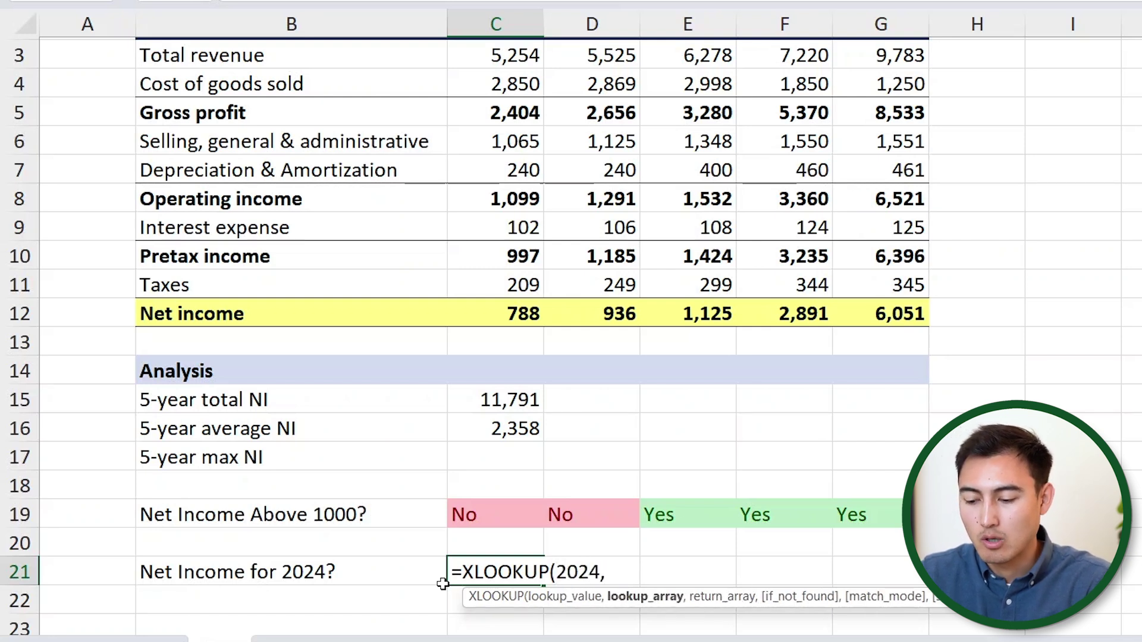
pyautogui.scroll(1, 443, 584)
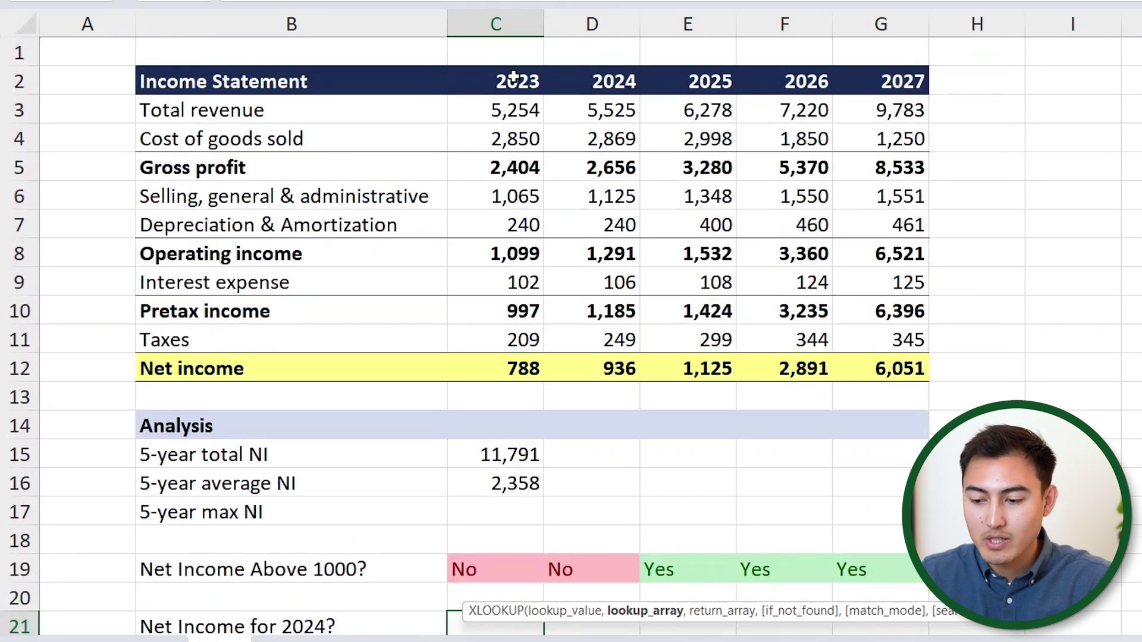
pyautogui.moveTo(513, 76); pyautogui.dragTo(892, 81)
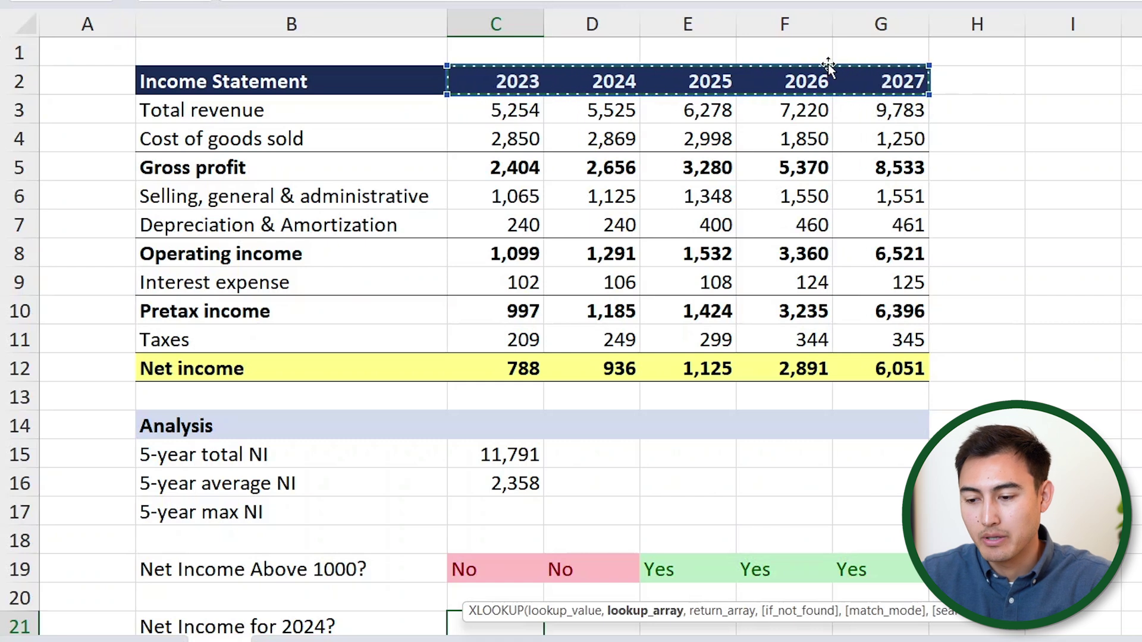
pyautogui.write(',')
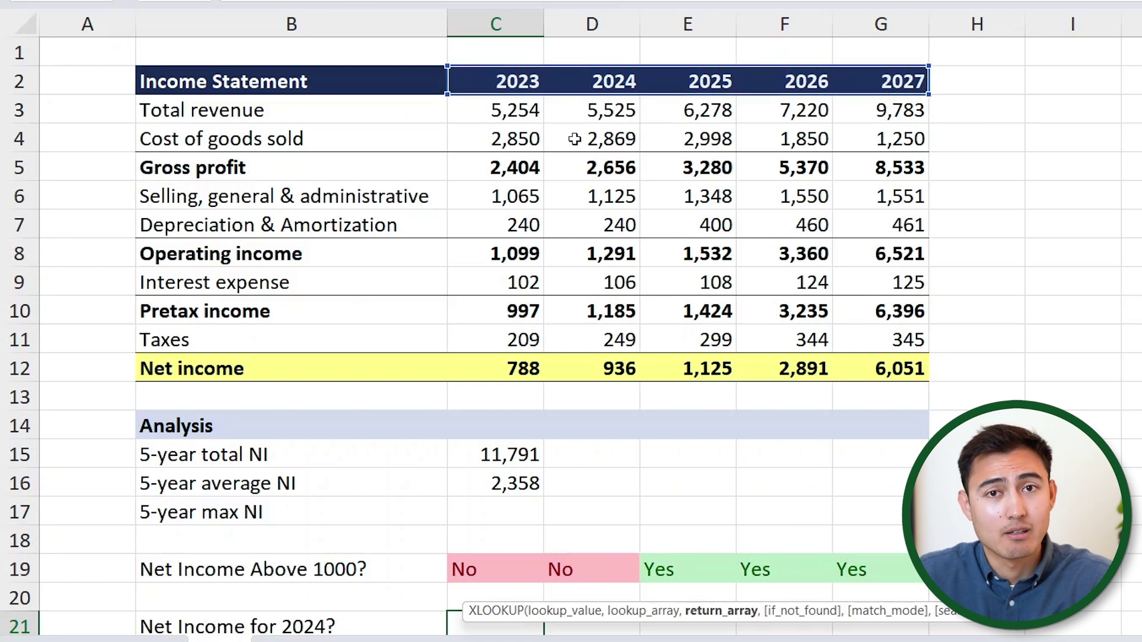
pyautogui.scroll(-1, 574, 139)
pyautogui.moveTo(489, 322); pyautogui.dragTo(876, 330)
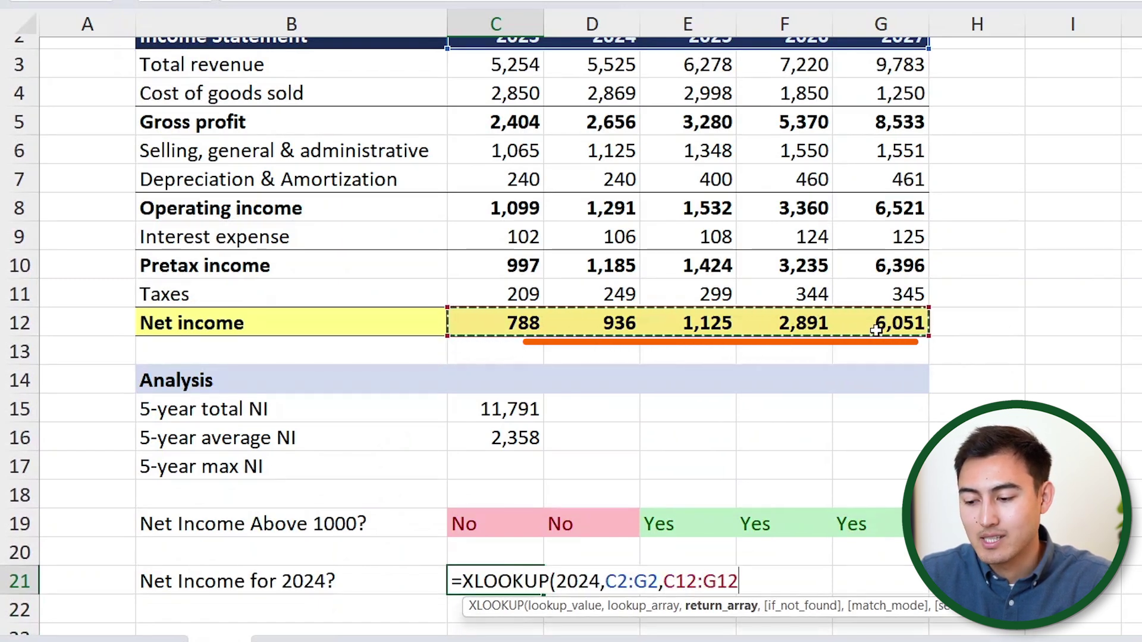
pyautogui.write(')')
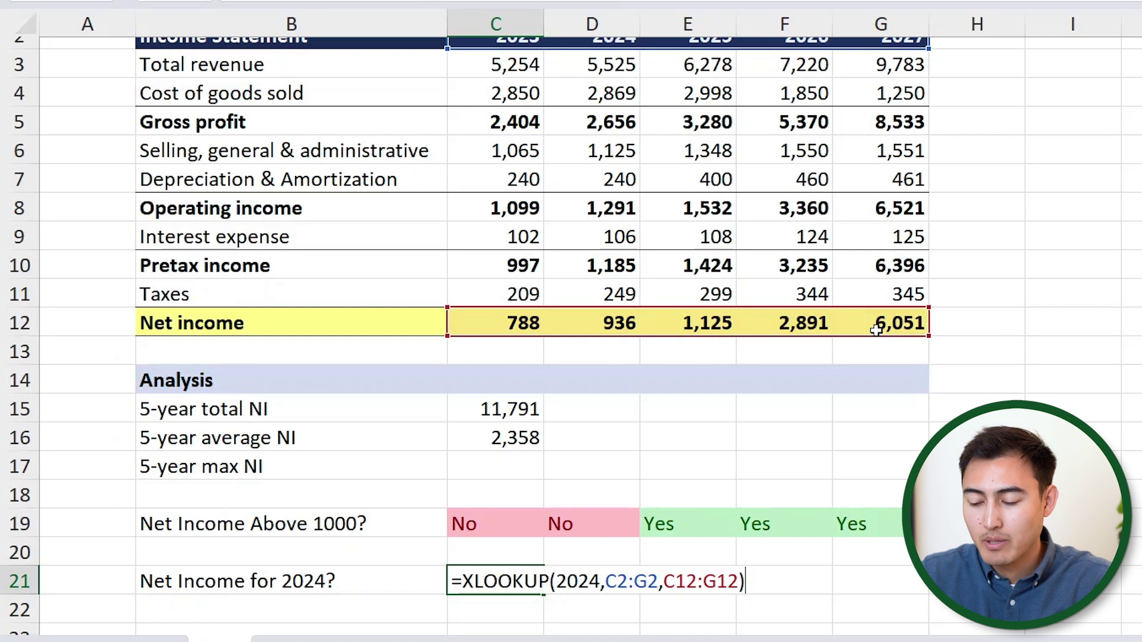
pyautogui.press('Return')
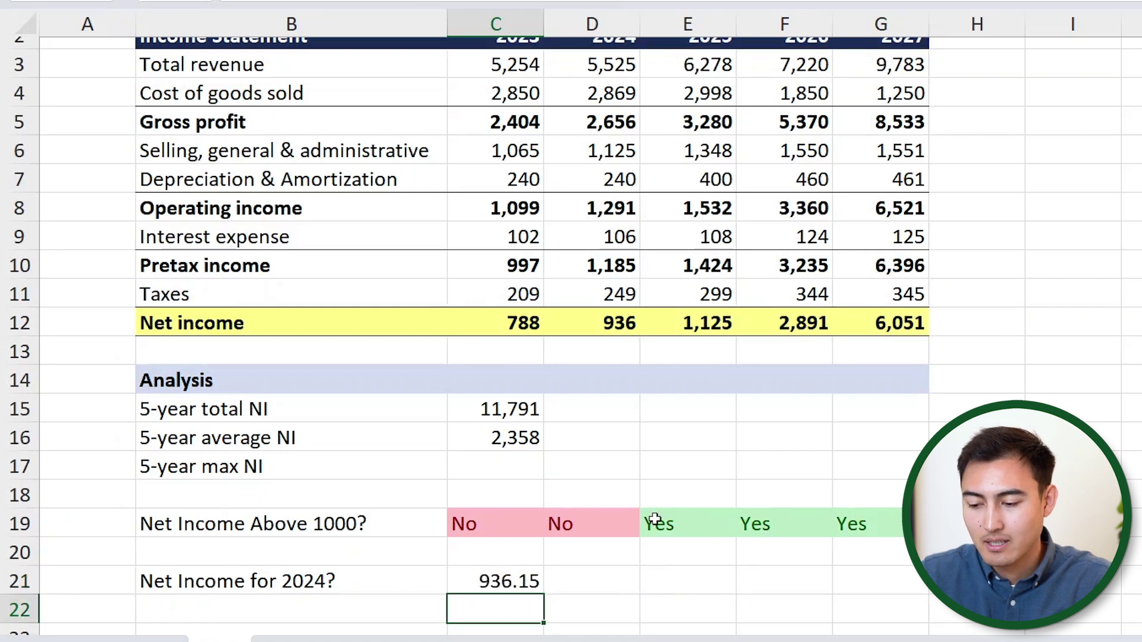
pyautogui.click(468, 582)
pyautogui.click(599, 322)
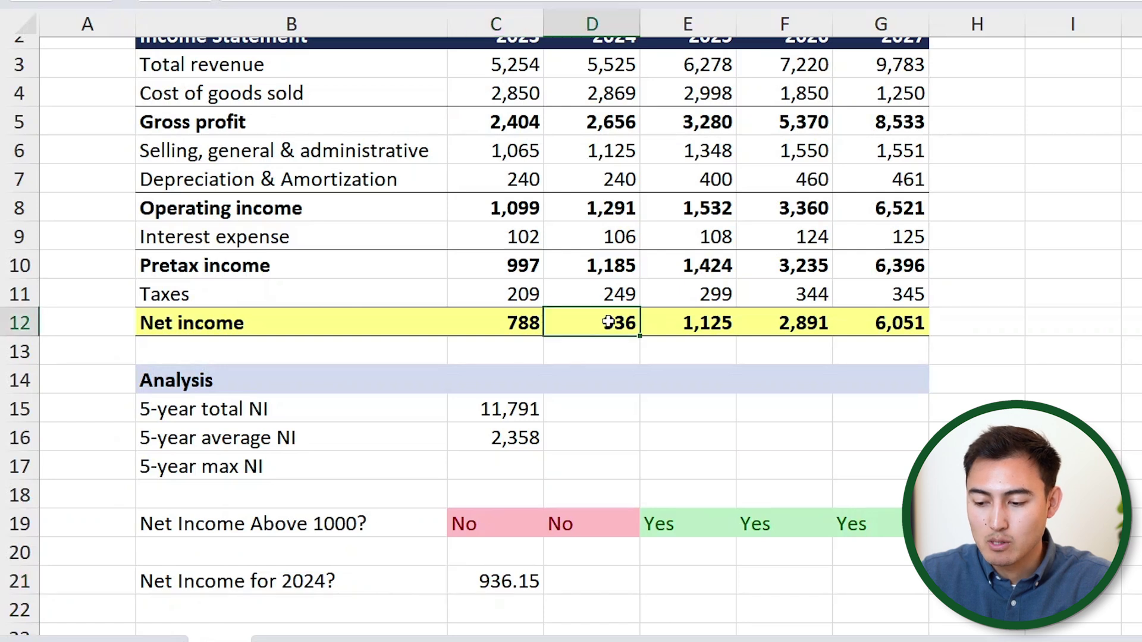
# Select the income statement header and total revenue rows, B2:G3, as chart data
pyautogui.scroll(1, 608, 321)
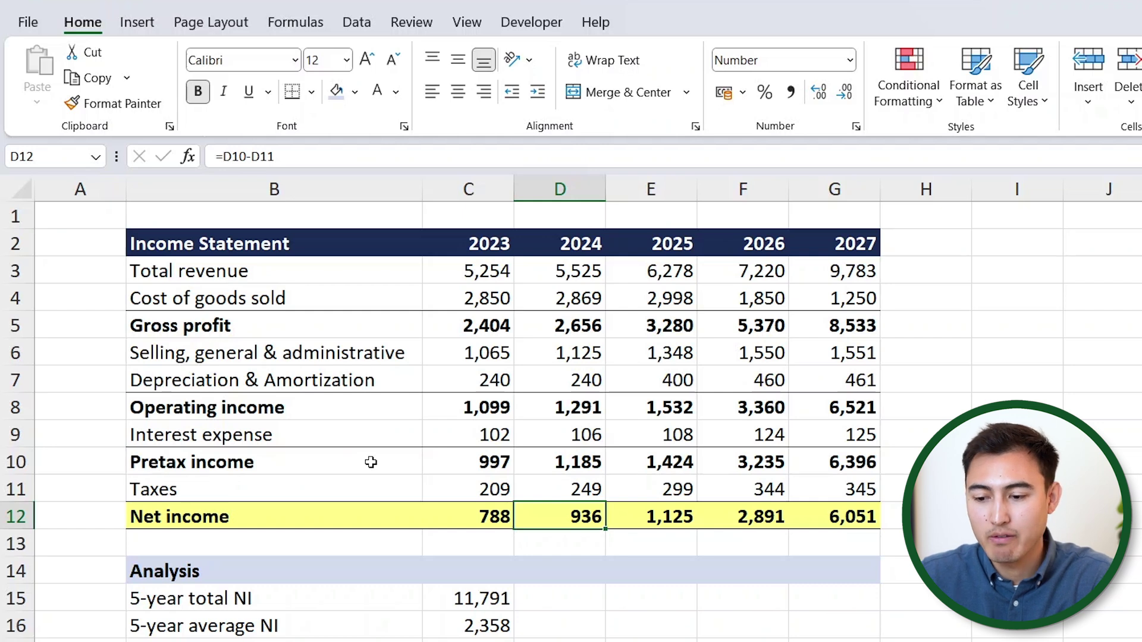
pyautogui.click(160, 244)
pyautogui.moveTo(156, 258); pyautogui.dragTo(836, 266)
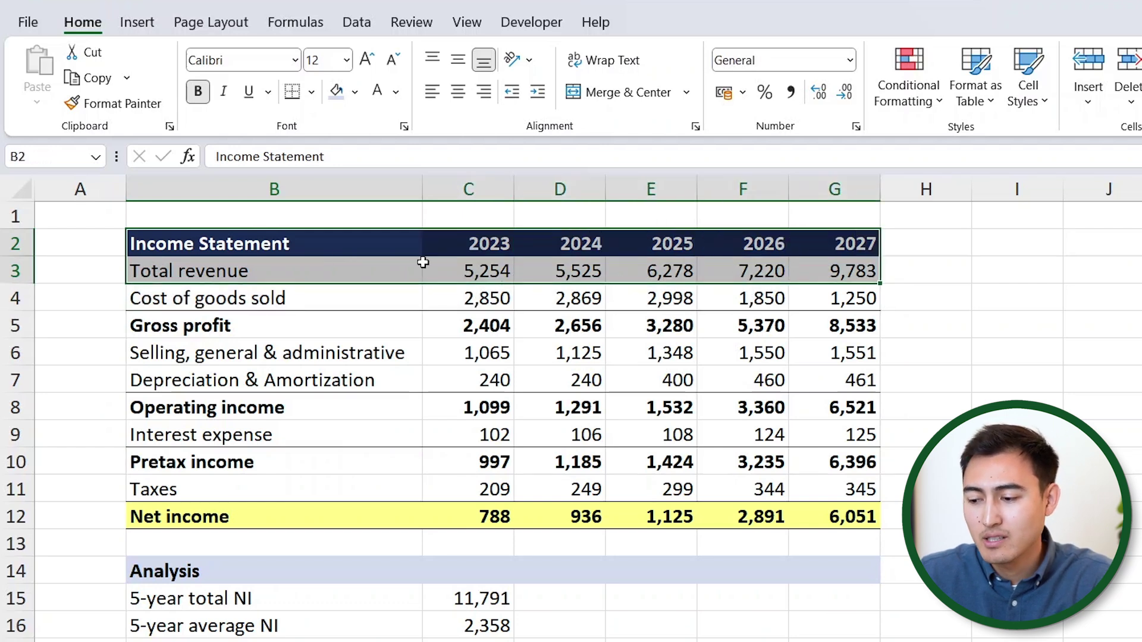
# Preview the recommended Clustered Column chart for total revenue without inserting it
pyautogui.click(138, 24)
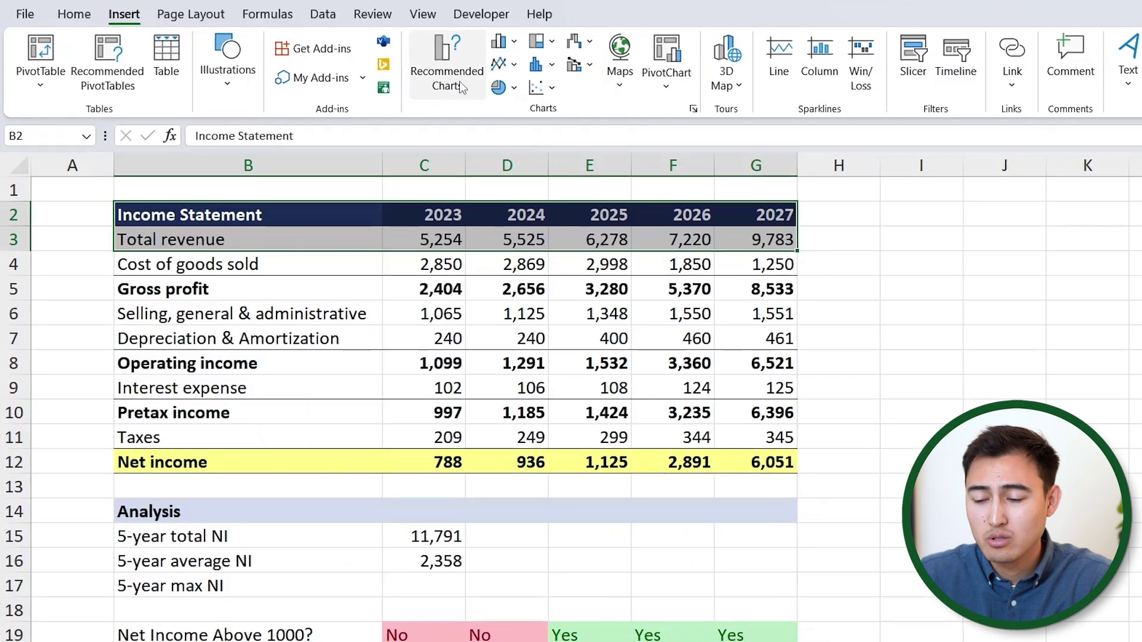
pyautogui.click(454, 76)
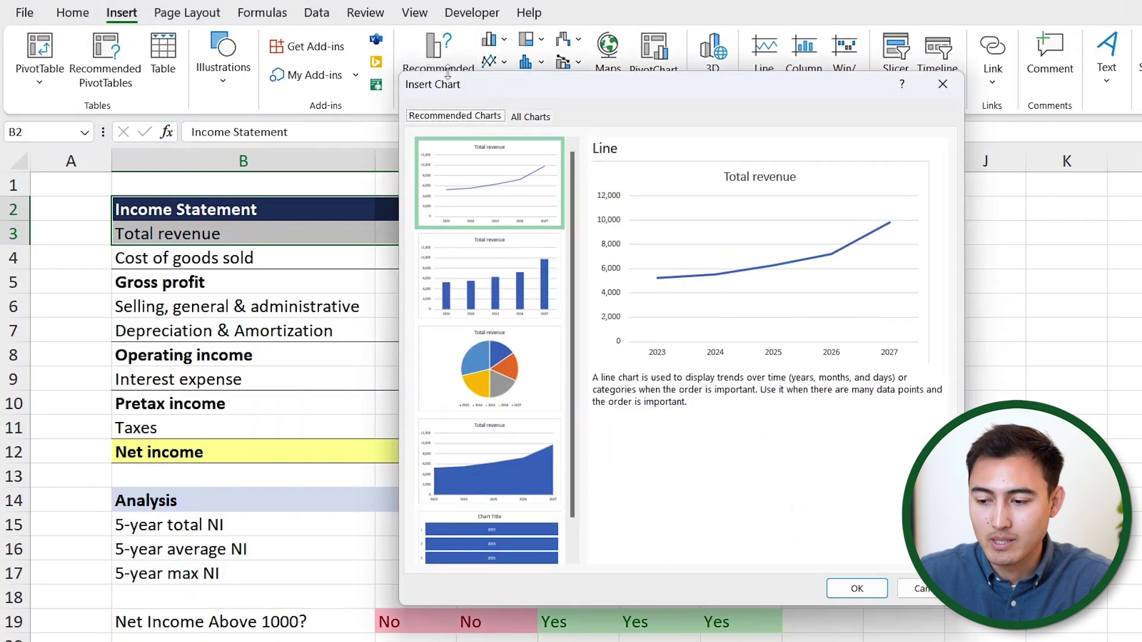
pyautogui.click(467, 282)
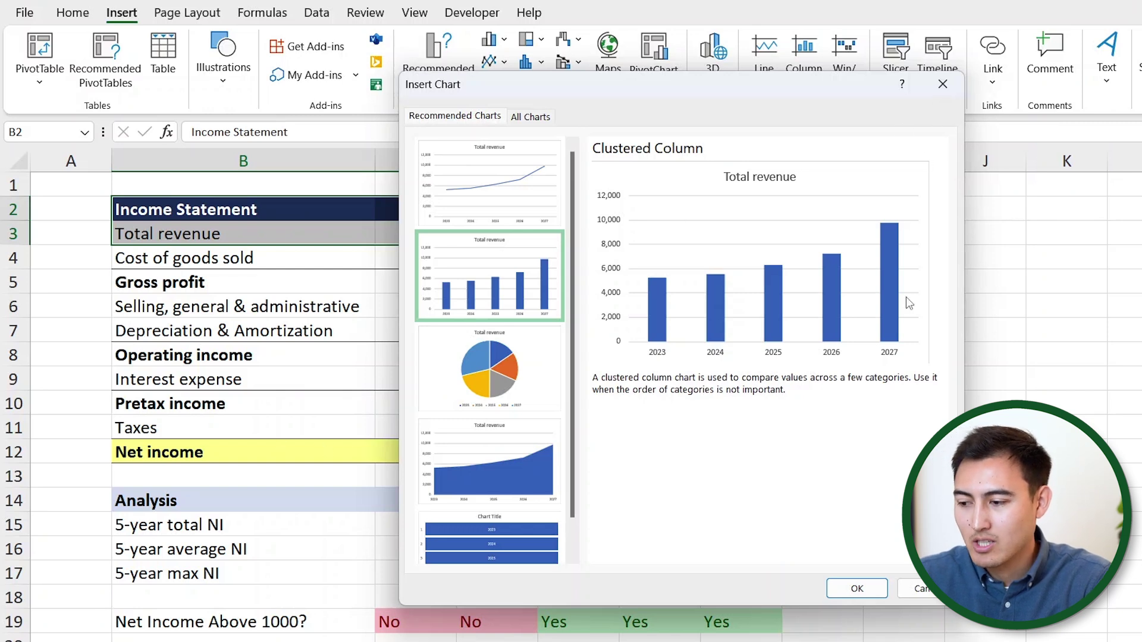
pyautogui.press('Escape')
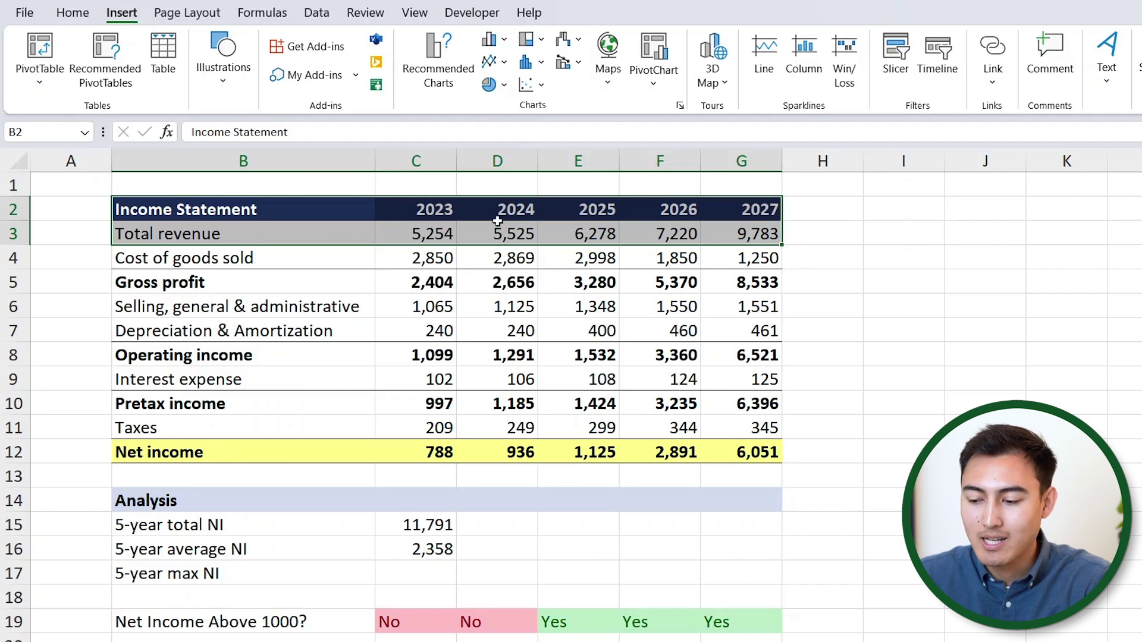
# Add the net income row B12:G12 to the selected data and insert the recommended Clustered Column chart
pyautogui.click(132, 445)
pyautogui.moveTo(417, 452); pyautogui.dragTo(721, 442)
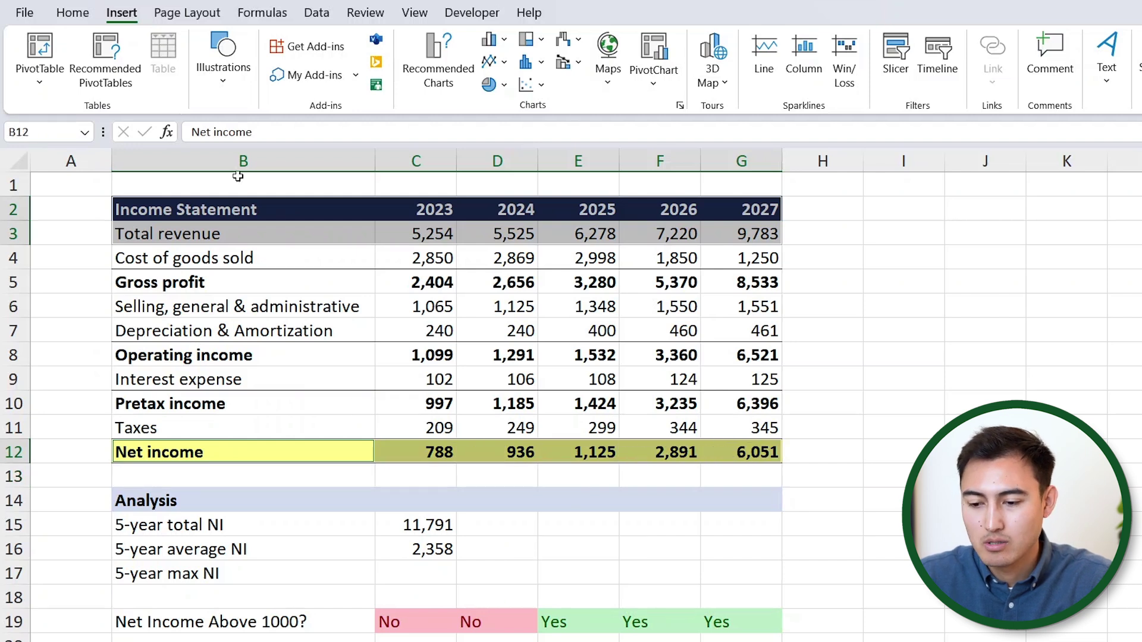
pyautogui.click(440, 72)
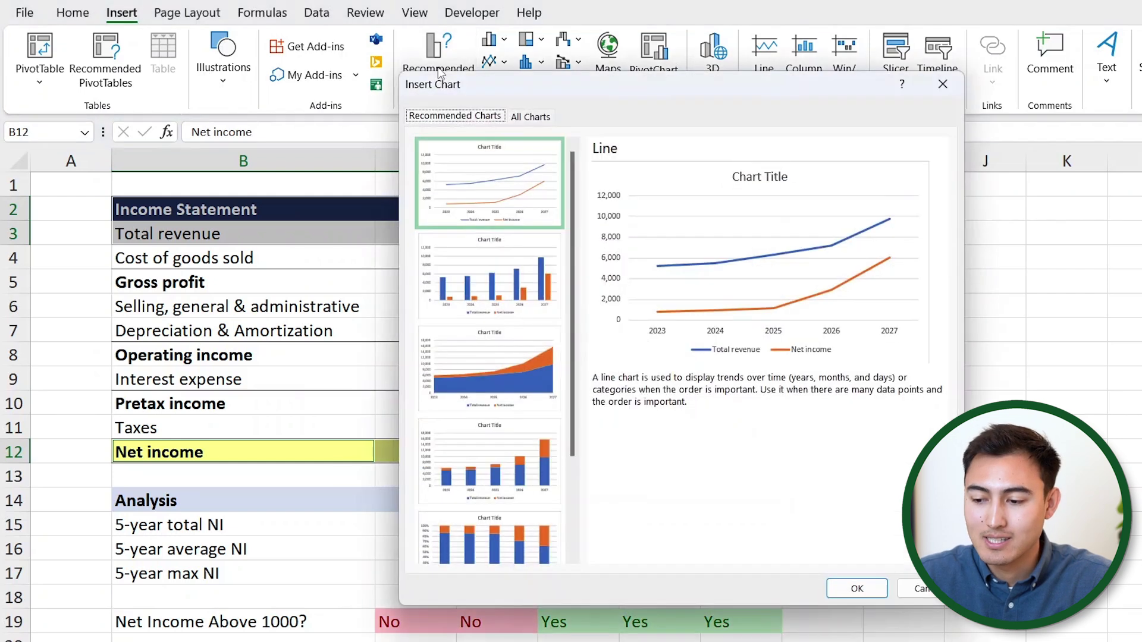
pyautogui.click(496, 271)
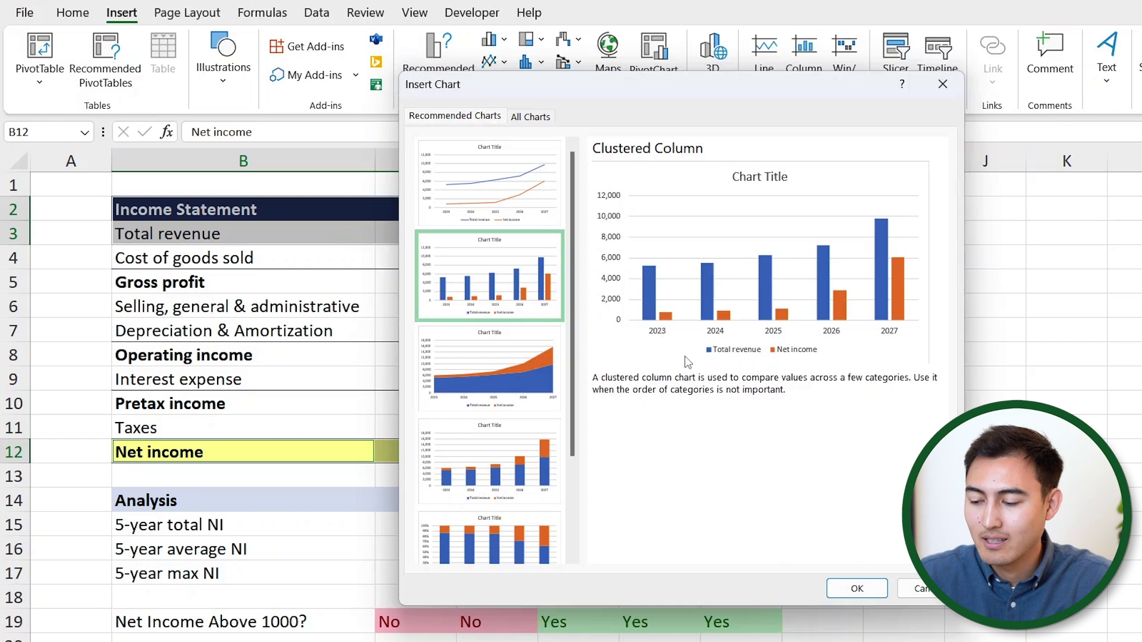
pyautogui.click(857, 589)
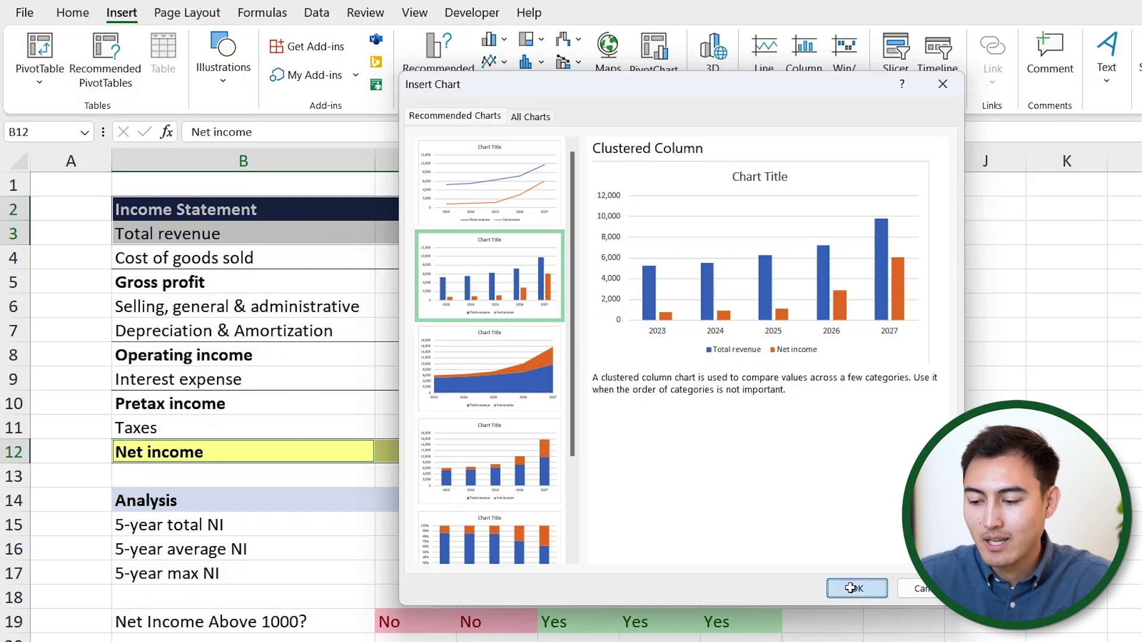
# Move the chart below the analysis so it starts at B24, and shrink it to about 9.9 by 5.9 cm
pyautogui.scroll(-3, 226, 509)
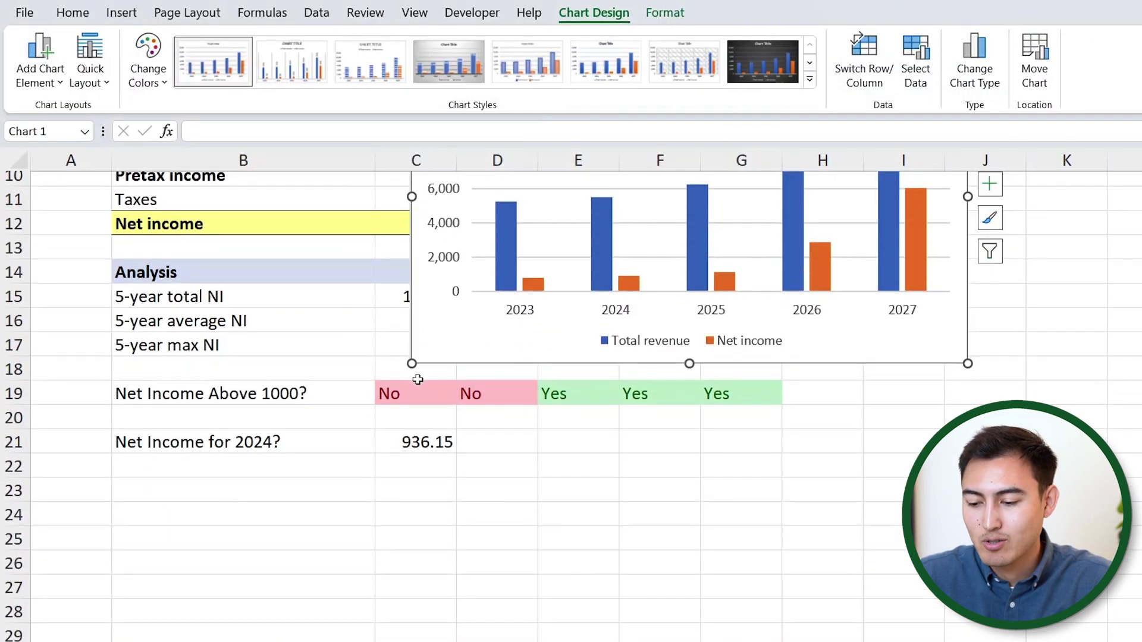
pyautogui.moveTo(461, 343); pyautogui.dragTo(210, 541)
pyautogui.scroll(3, 365, 416)
# Enter the heading "Visuals" in B23 and copy the Analysis heading formatting from B14:G14 onto that row with Format Painter
pyautogui.click(175, 360)
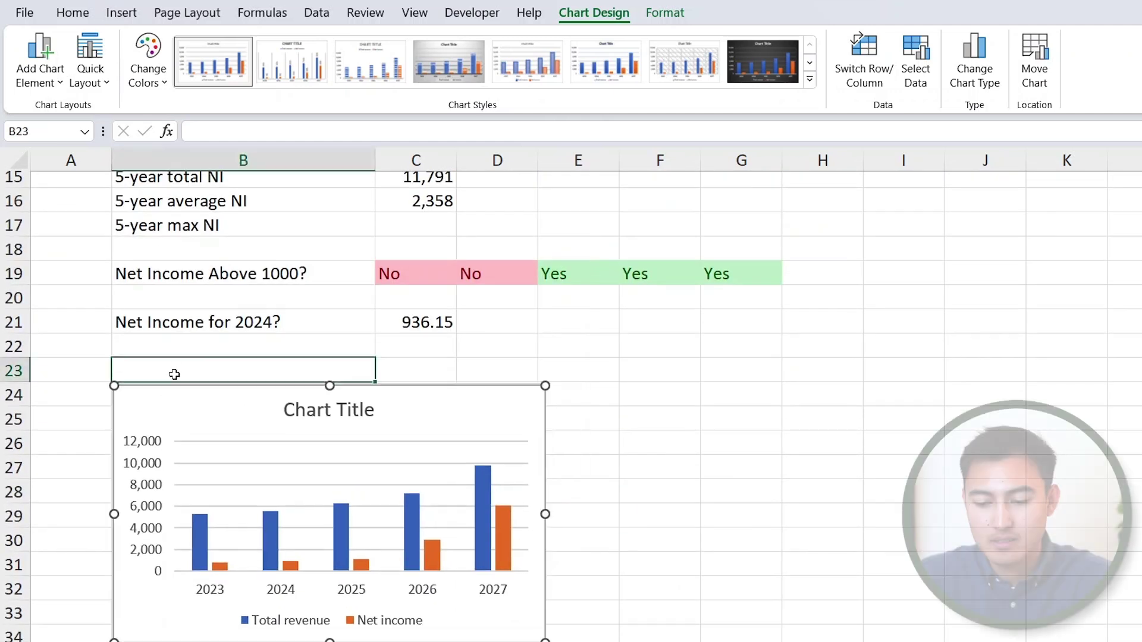
pyautogui.scroll(2, 298, 379)
pyautogui.write('Visuals')
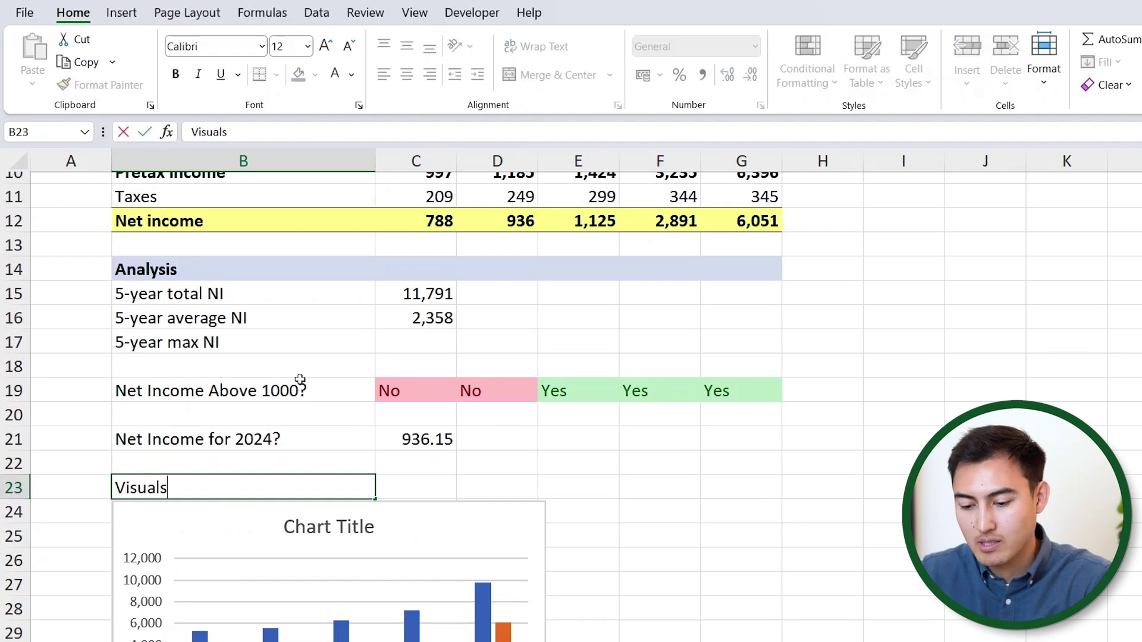
pyautogui.moveTo(261, 275); pyautogui.dragTo(714, 277)
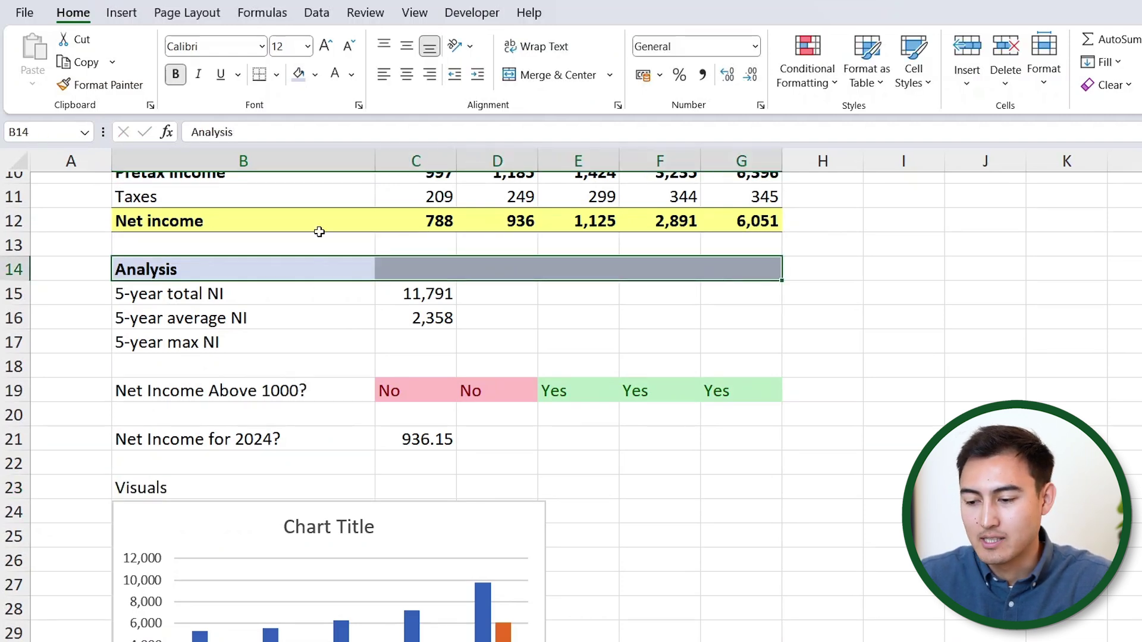
pyautogui.click(83, 86)
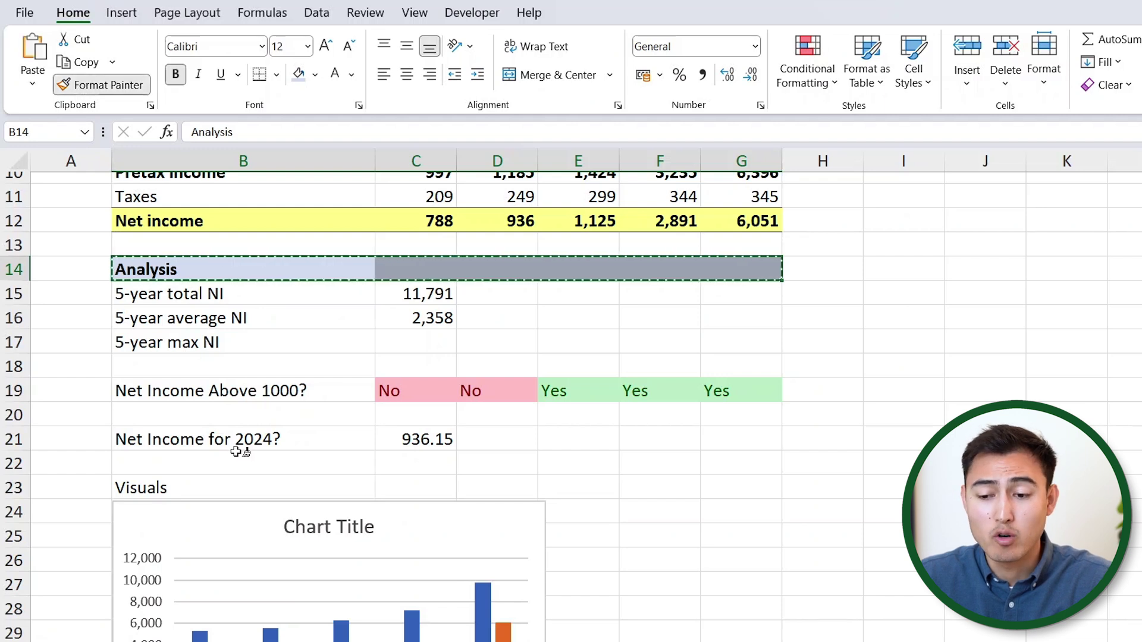
pyautogui.click(132, 488)
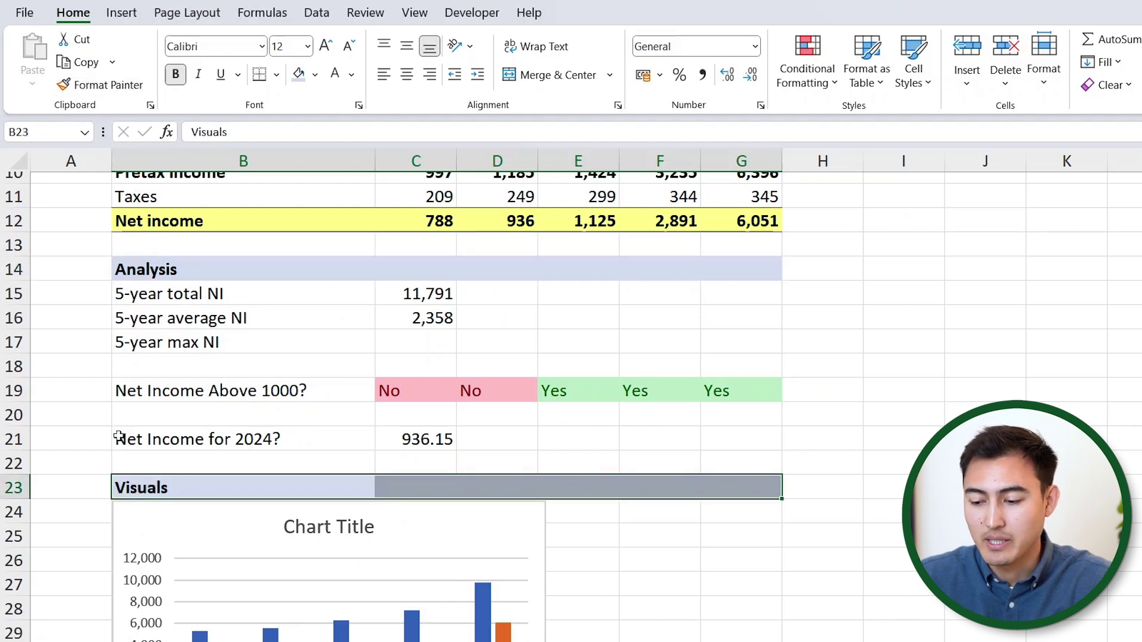
# Replace the chart's placeholder title with "Hello"
pyautogui.scroll(-2, 117, 437)
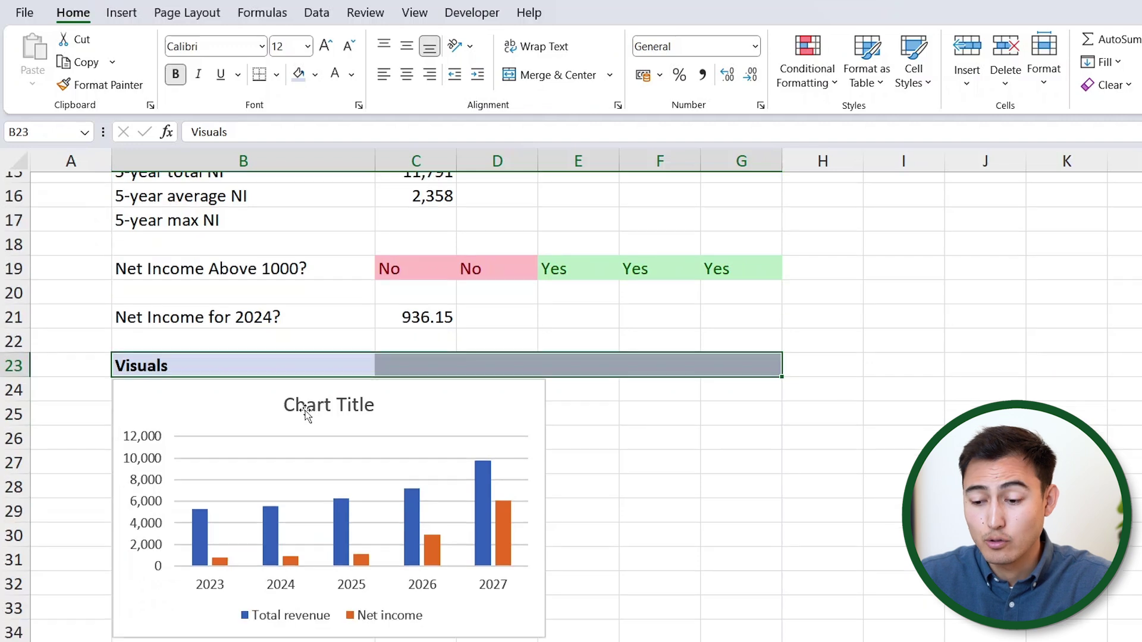
pyautogui.click(302, 402)
pyautogui.doubleClick(302, 402)
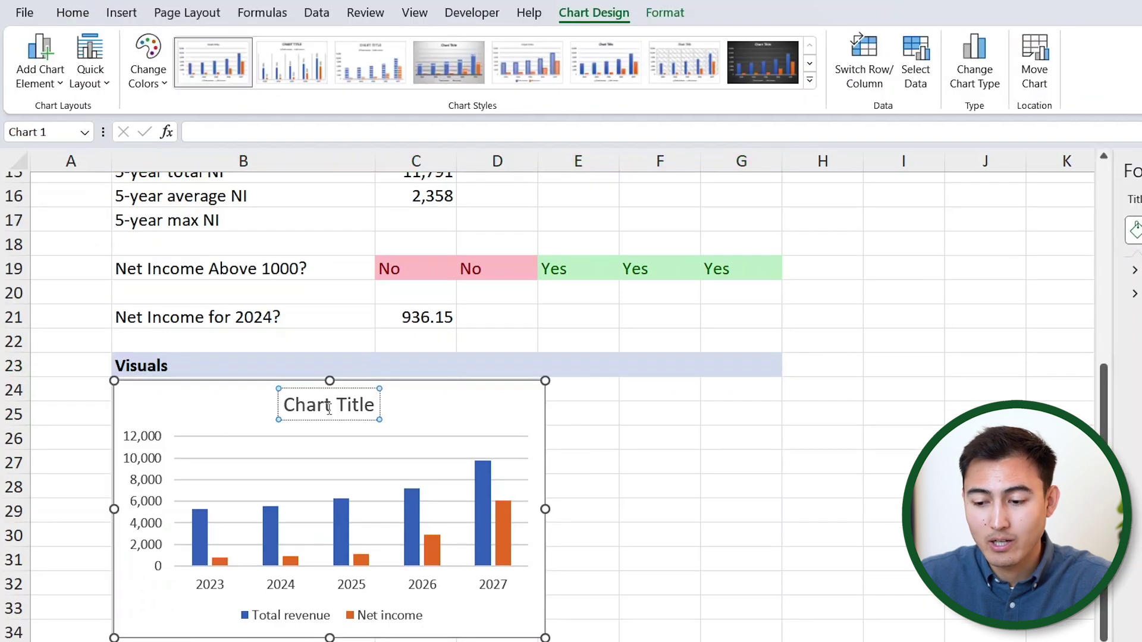
pyautogui.hotkey('ctrl', 'a')
pyautogui.write('Helo')
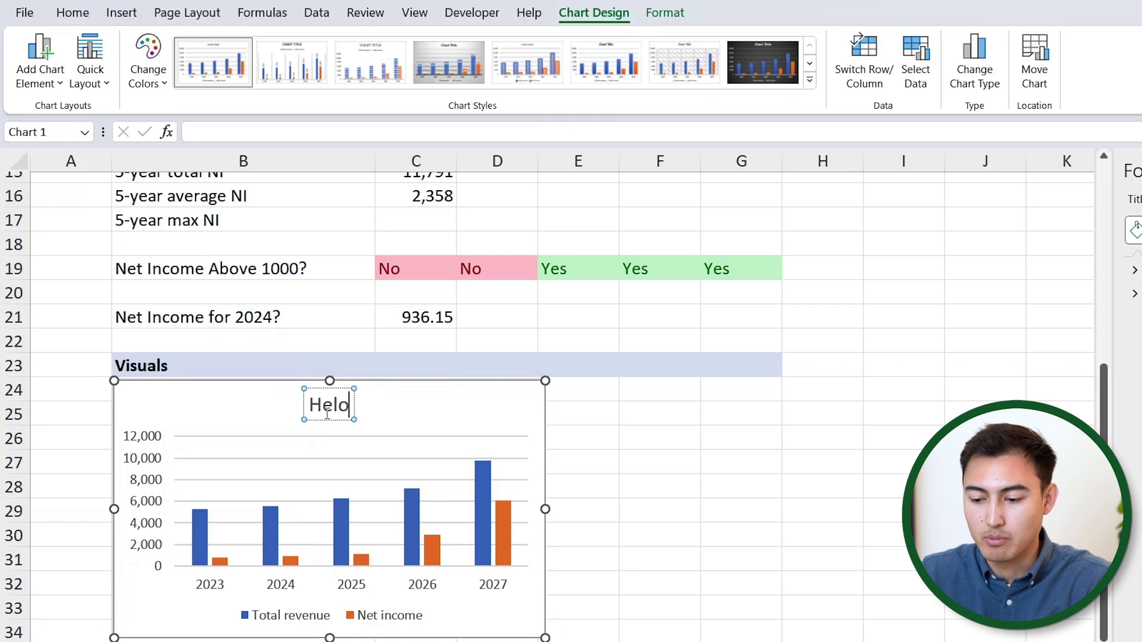
pyautogui.press('BackSpace')
pyautogui.write('lo')
pyautogui.click(237, 409)
# Fill the chart's Total revenue columns with the dark navy recent color
pyautogui.click(200, 530)
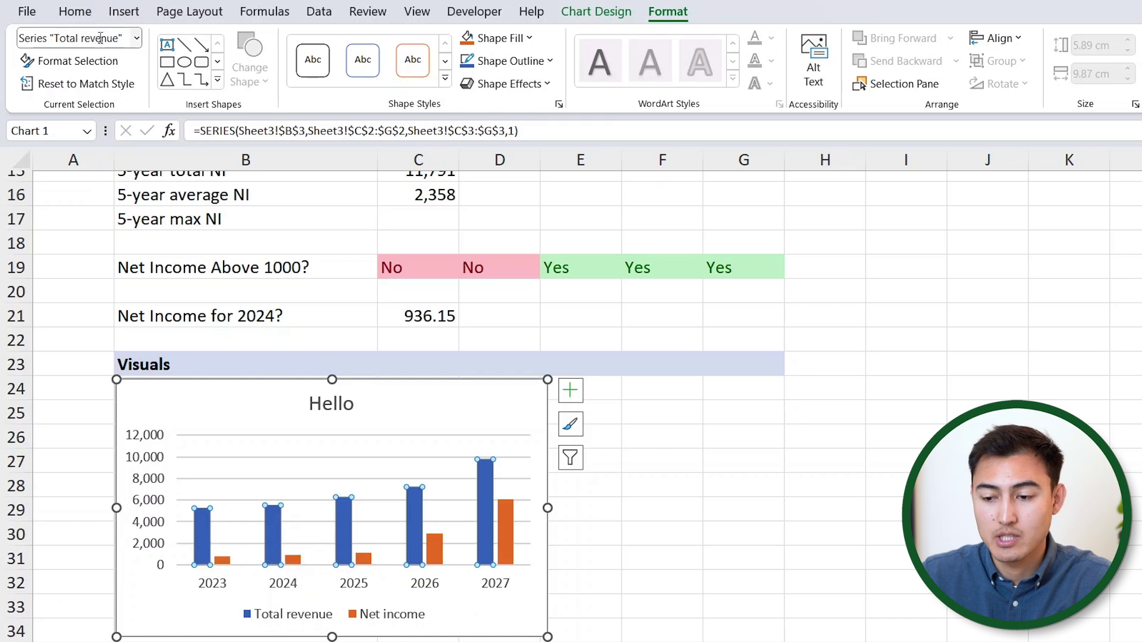
pyautogui.click(82, 14)
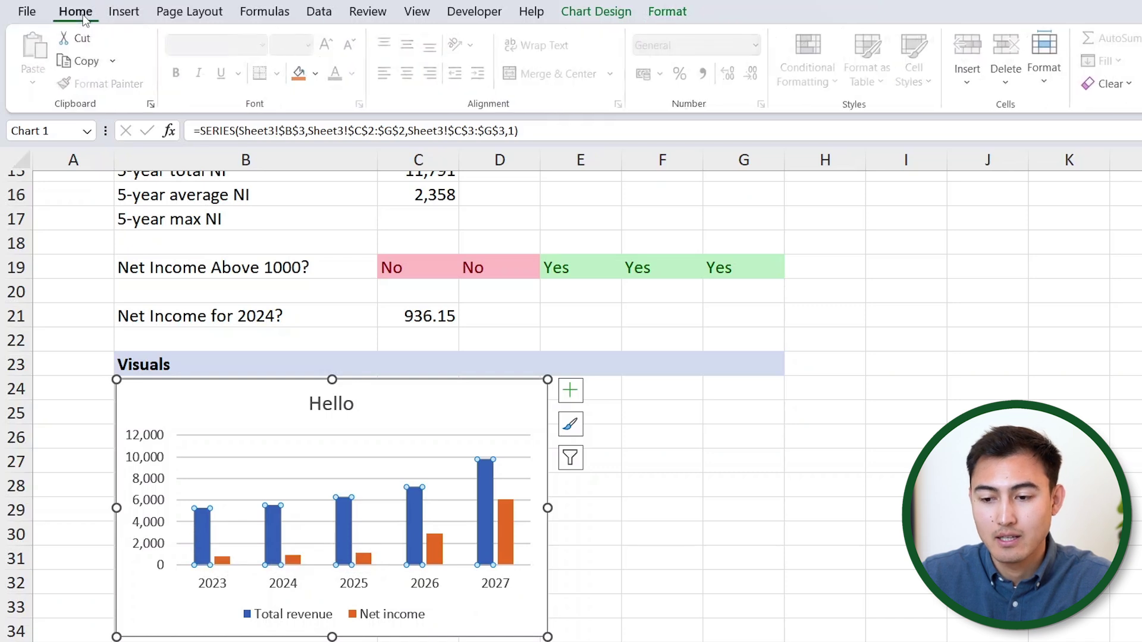
pyautogui.click(318, 73)
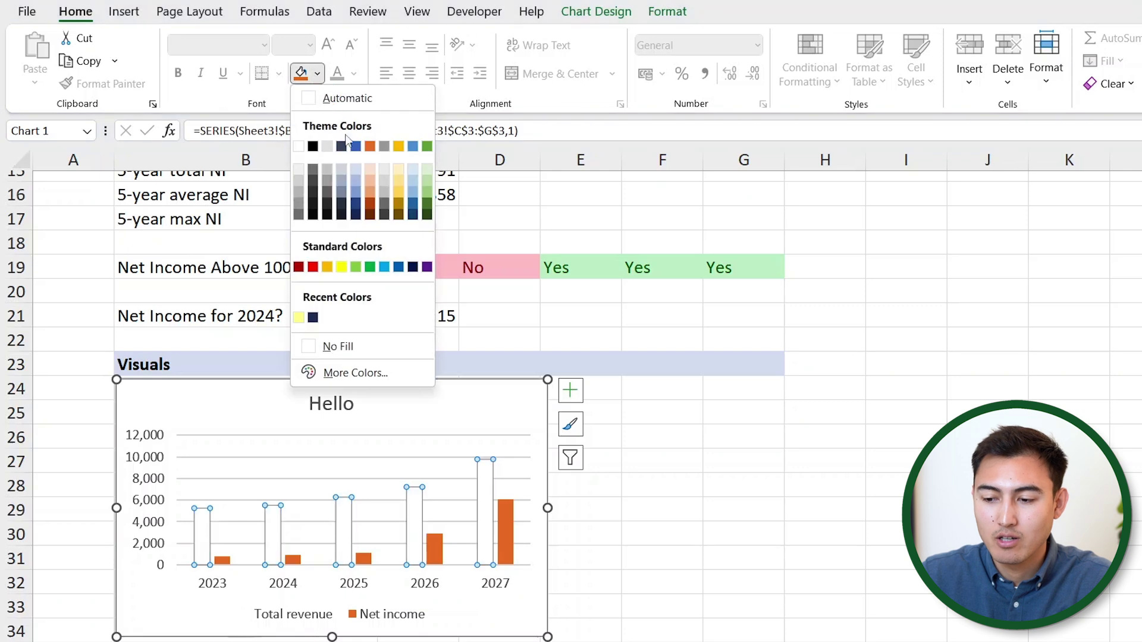
pyautogui.click(313, 317)
pyautogui.click(726, 574)
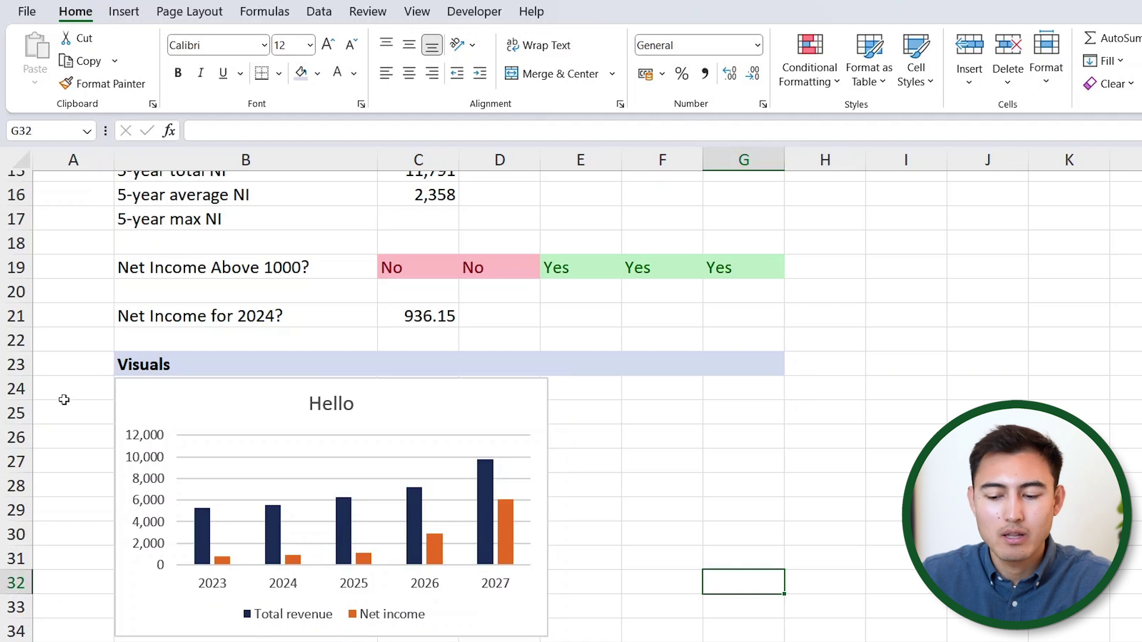
# Group rows 15 to 21 of the Analysis section, and test the group by collapsing and expanding it
pyautogui.scroll(5, 130, 314)
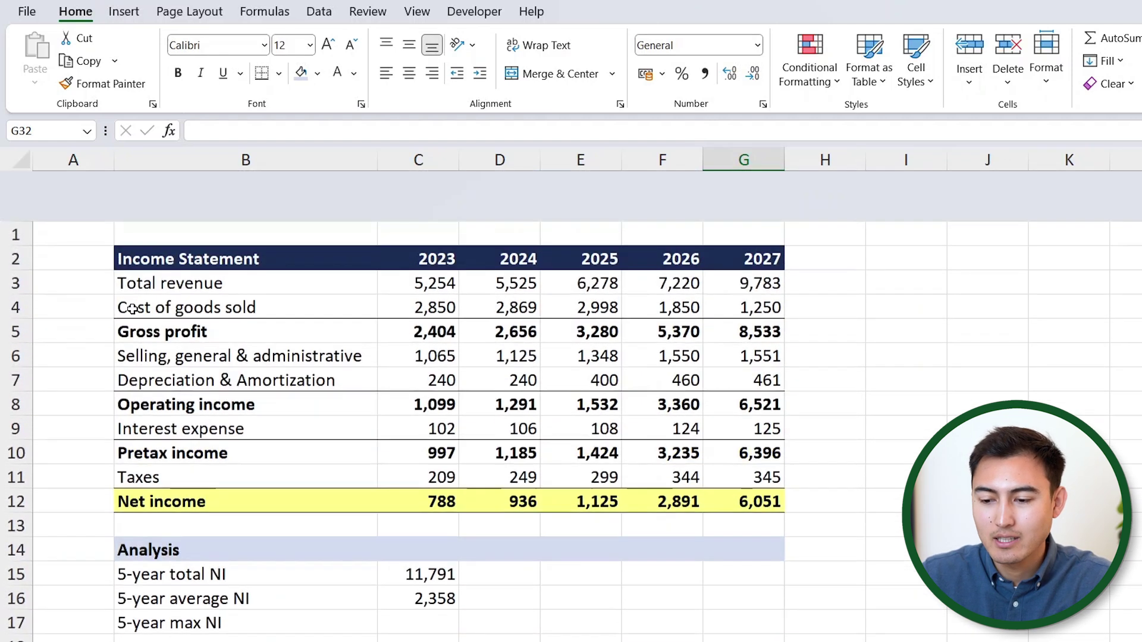
pyautogui.scroll(-5, 187, 421)
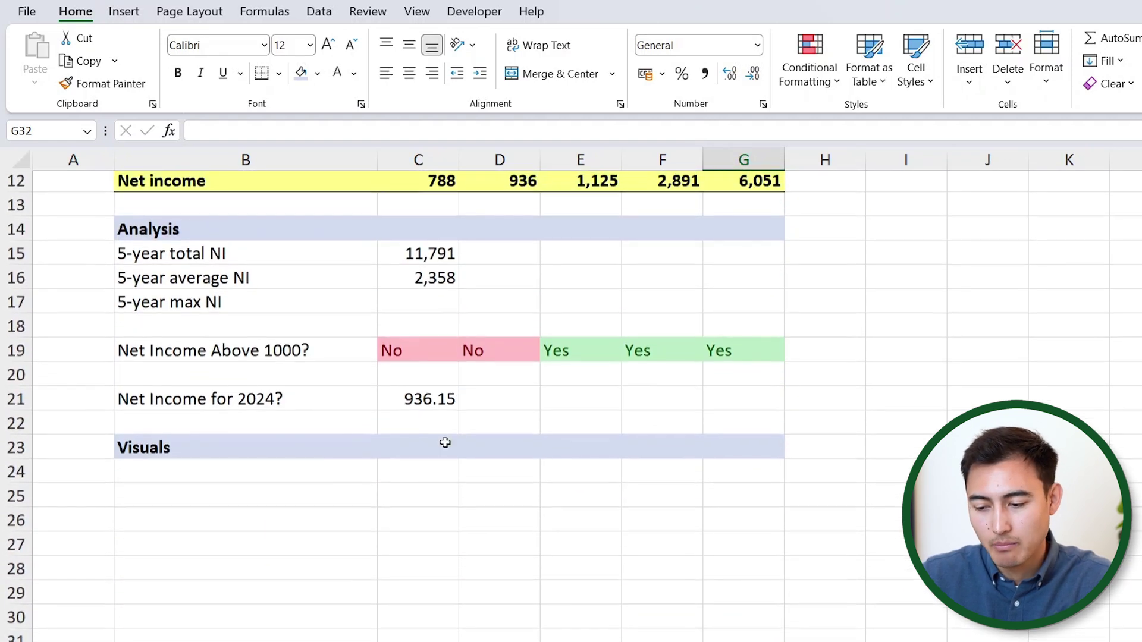
pyautogui.scroll(2, 271, 568)
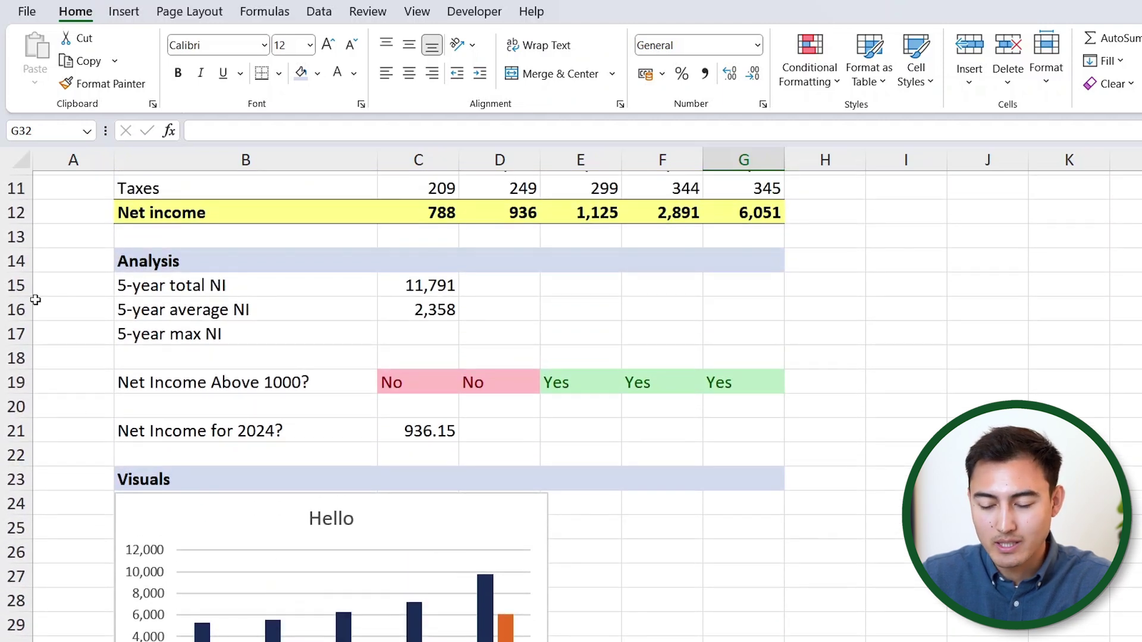
pyautogui.moveTo(12, 288); pyautogui.dragTo(21, 427)
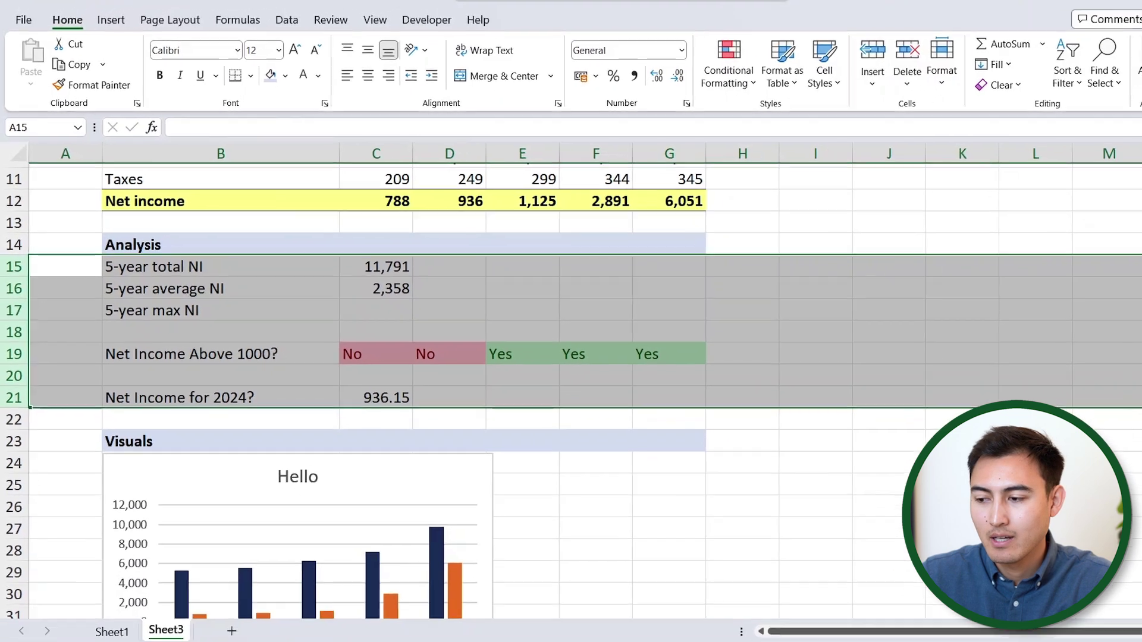
pyautogui.click(311, 13)
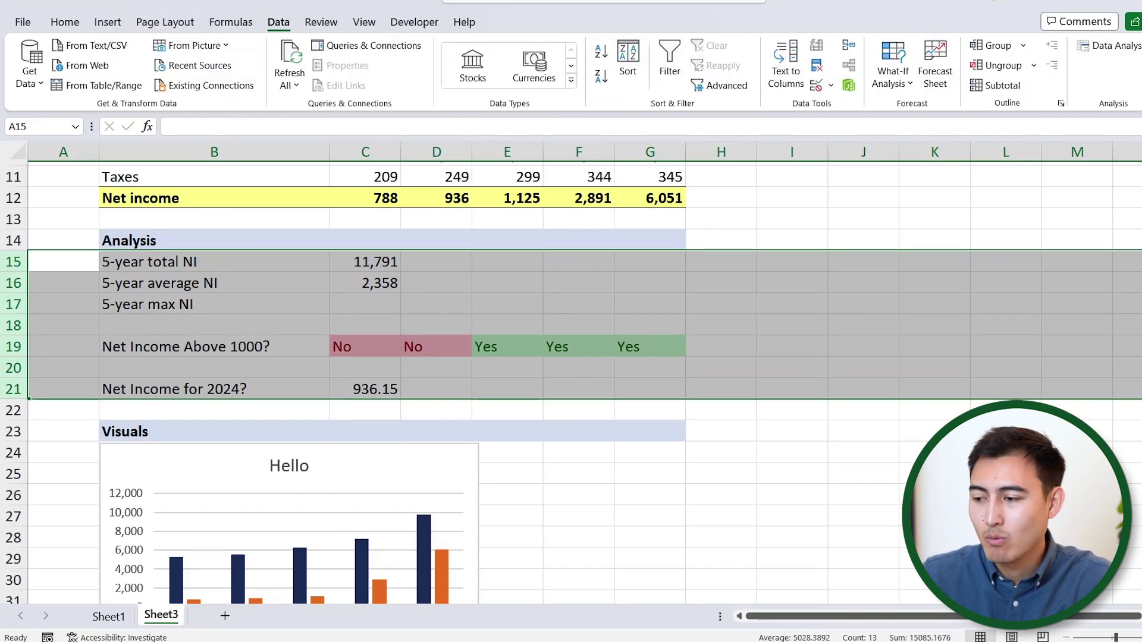
pyautogui.click(988, 47)
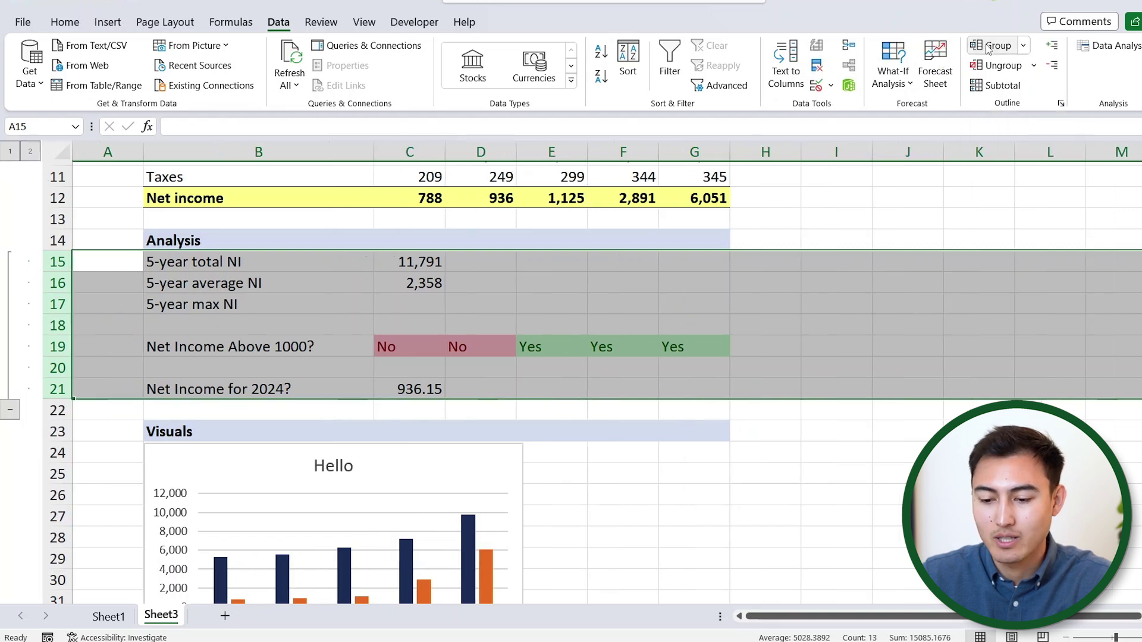
pyautogui.click(10, 410)
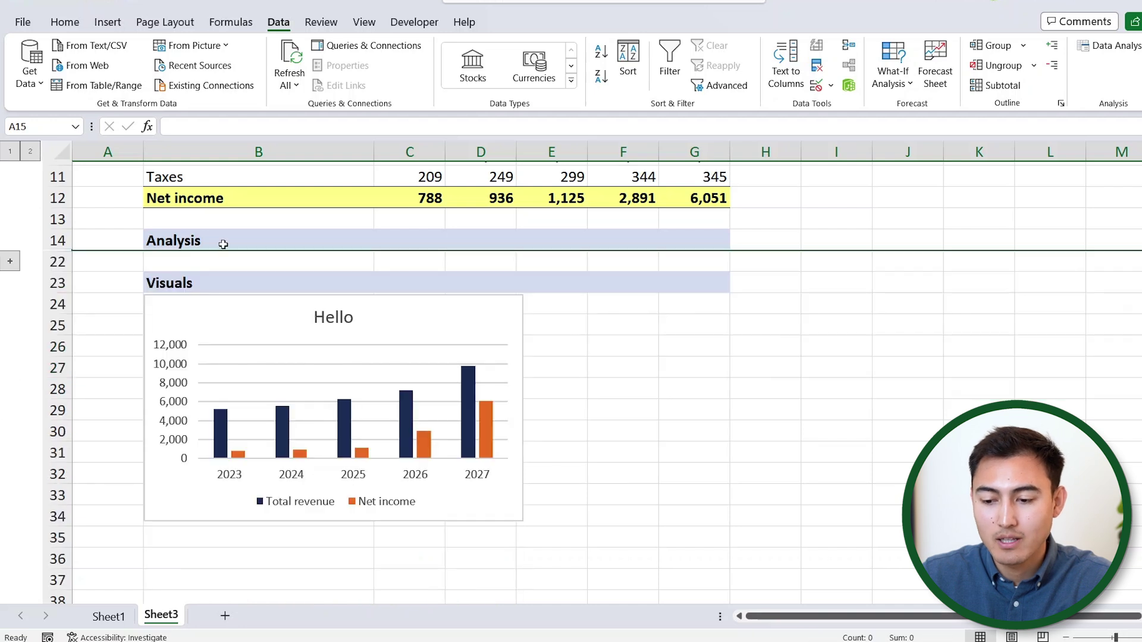
pyautogui.click(6, 265)
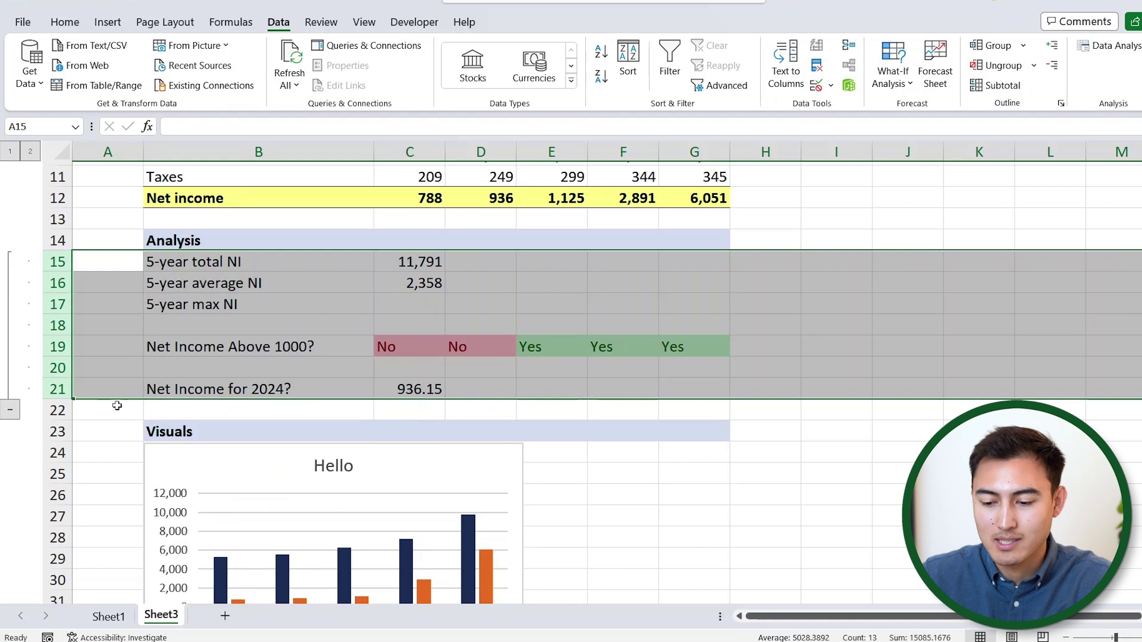
# Group rows 24 to 34 that hold the chart under the Visuals heading
pyautogui.scroll(-1, 117, 406)
pyautogui.click(59, 378)
pyautogui.moveTo(59, 378); pyautogui.dragTo(81, 590)
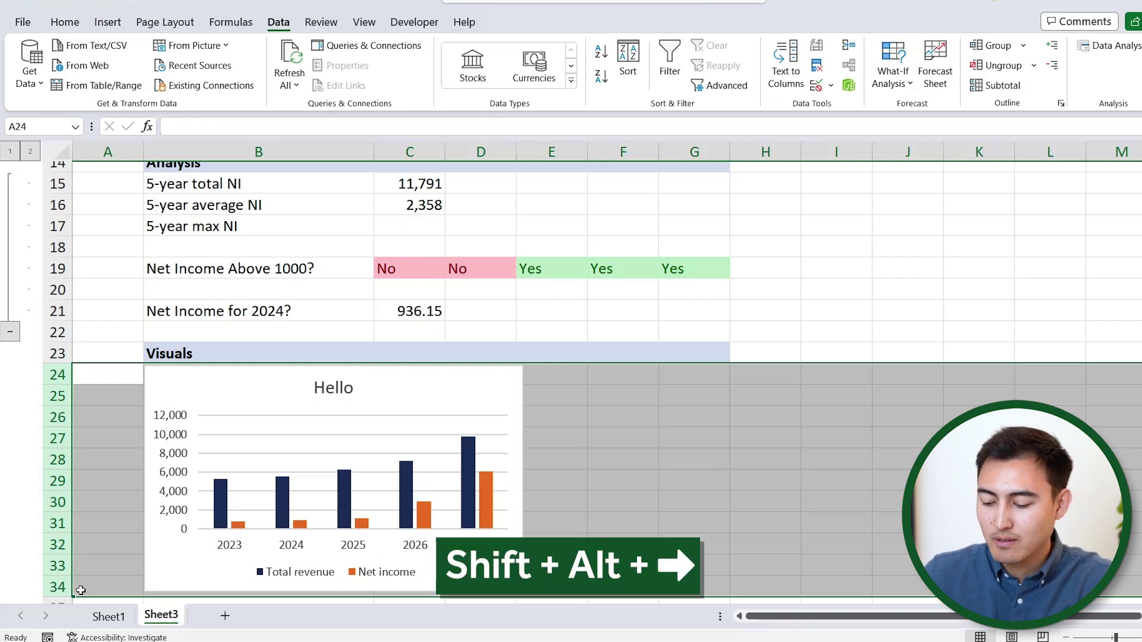
pyautogui.hotkey('shift', 'alt', 'Right')
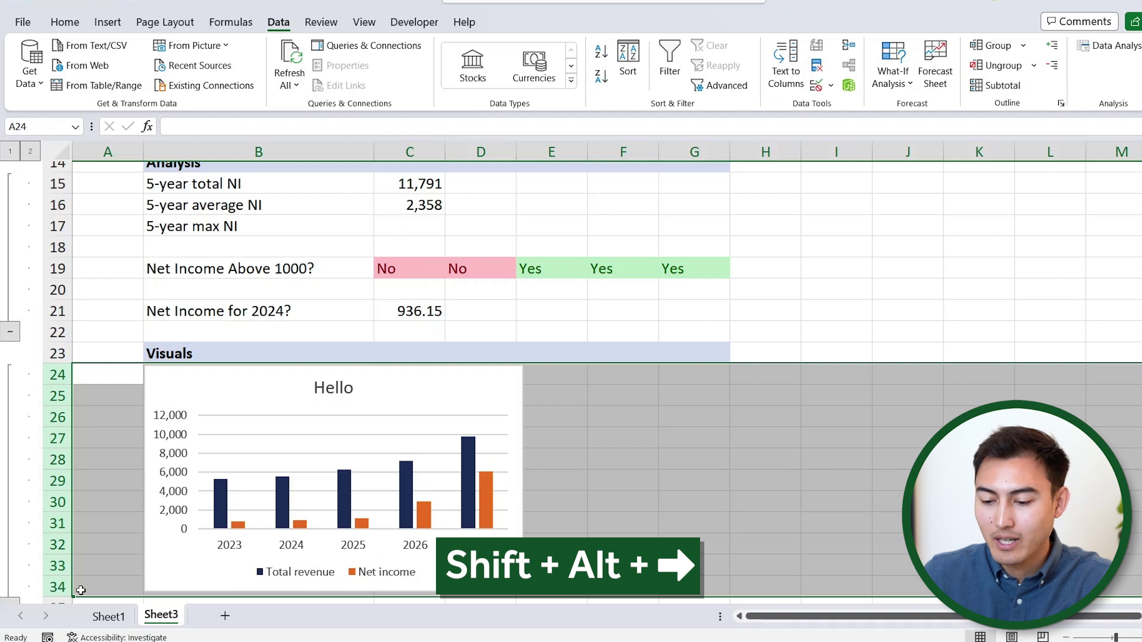
pyautogui.scroll(-1, 81, 590)
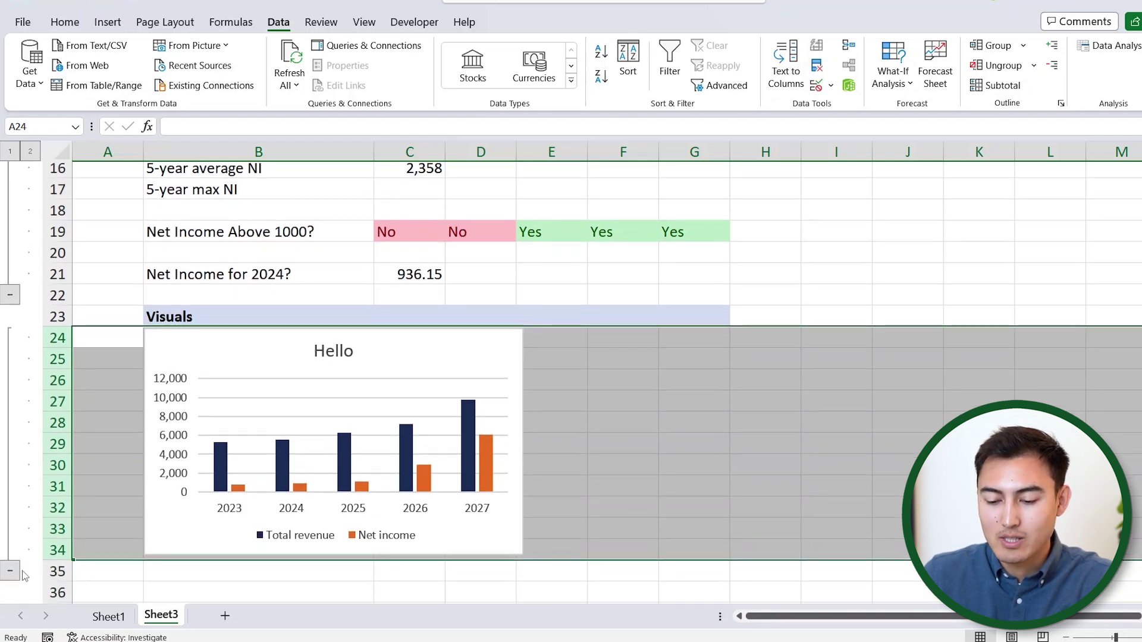
pyautogui.hotkey('shift', 'alt', 'Left')
pyautogui.hotkey('shift', 'alt', 'Right')
# Collapse the row groups of both the Visuals and Analysis sections
pyautogui.click(10, 572)
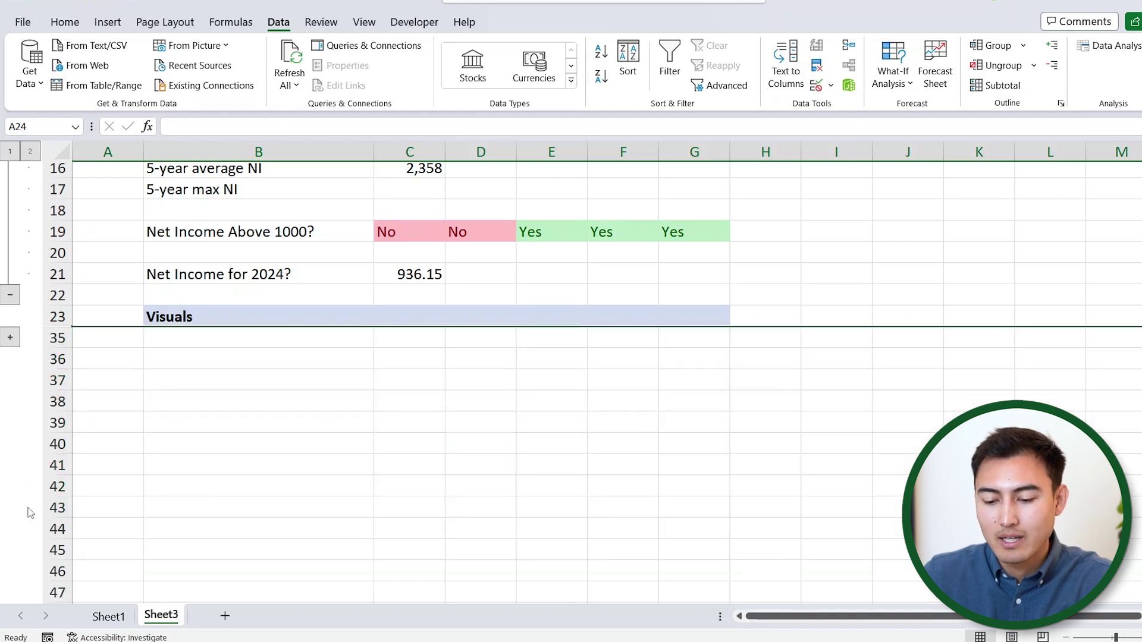
pyautogui.scroll(3, 31, 511)
pyautogui.click(10, 453)
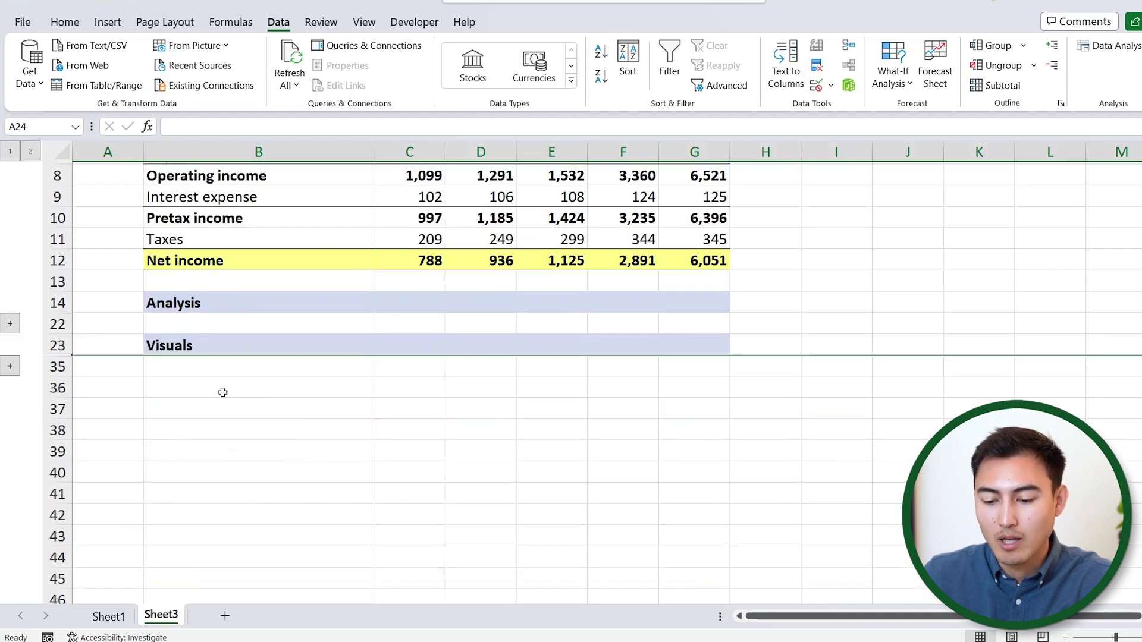
pyautogui.scroll(3, 224, 392)
pyautogui.click(599, 309)
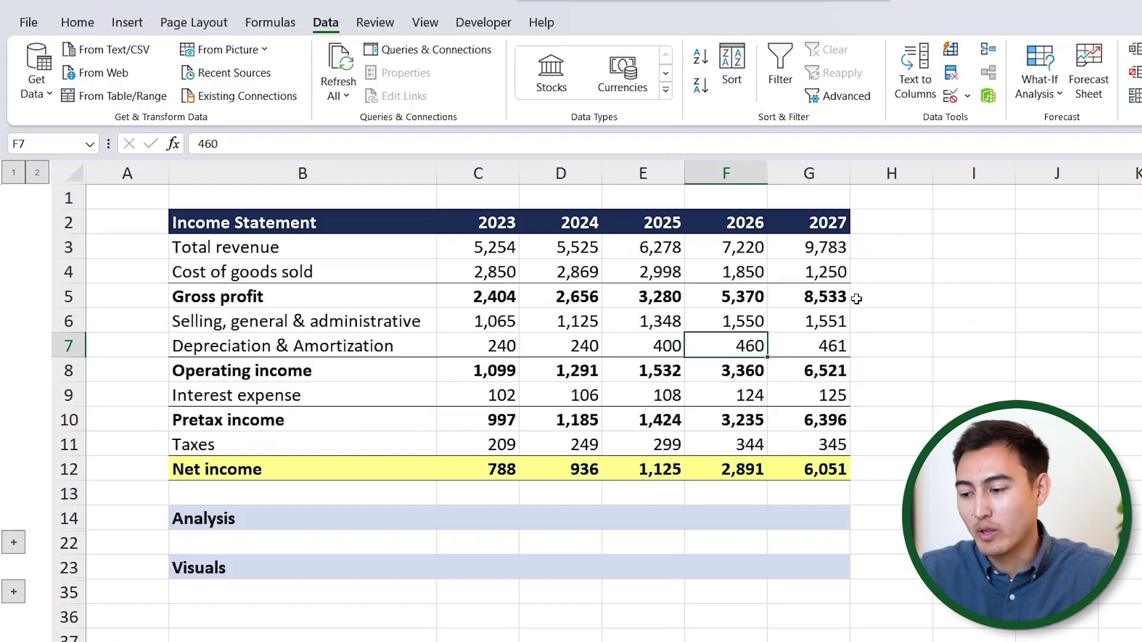
# Insert a line sparkline in I3 based on the total revenue data in C3:G3
pyautogui.click(957, 251)
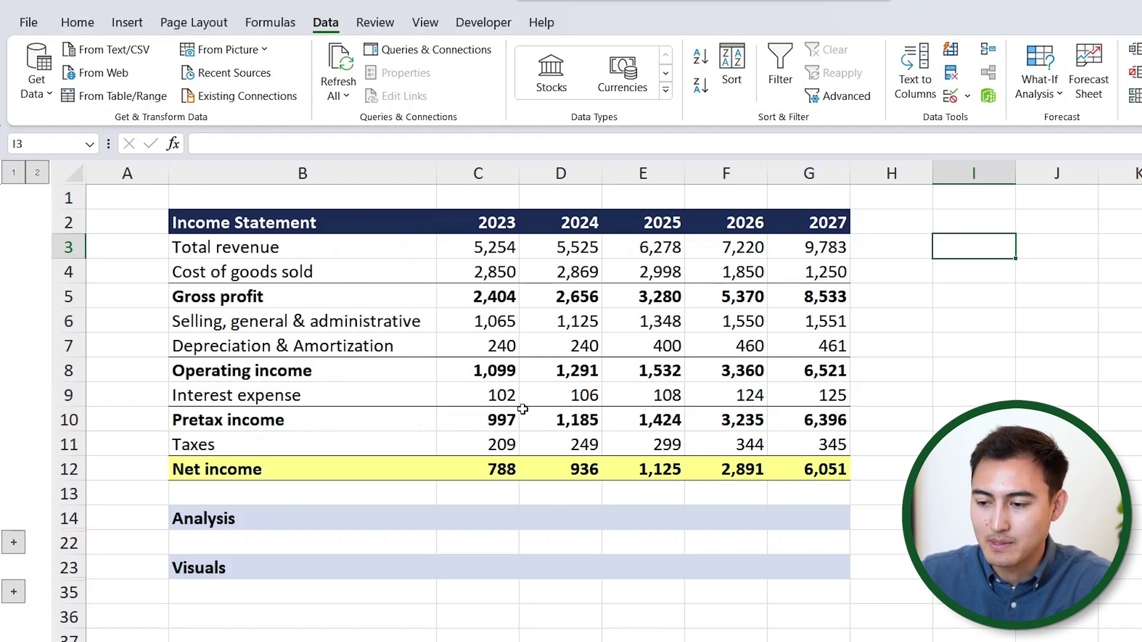
pyautogui.click(136, 25)
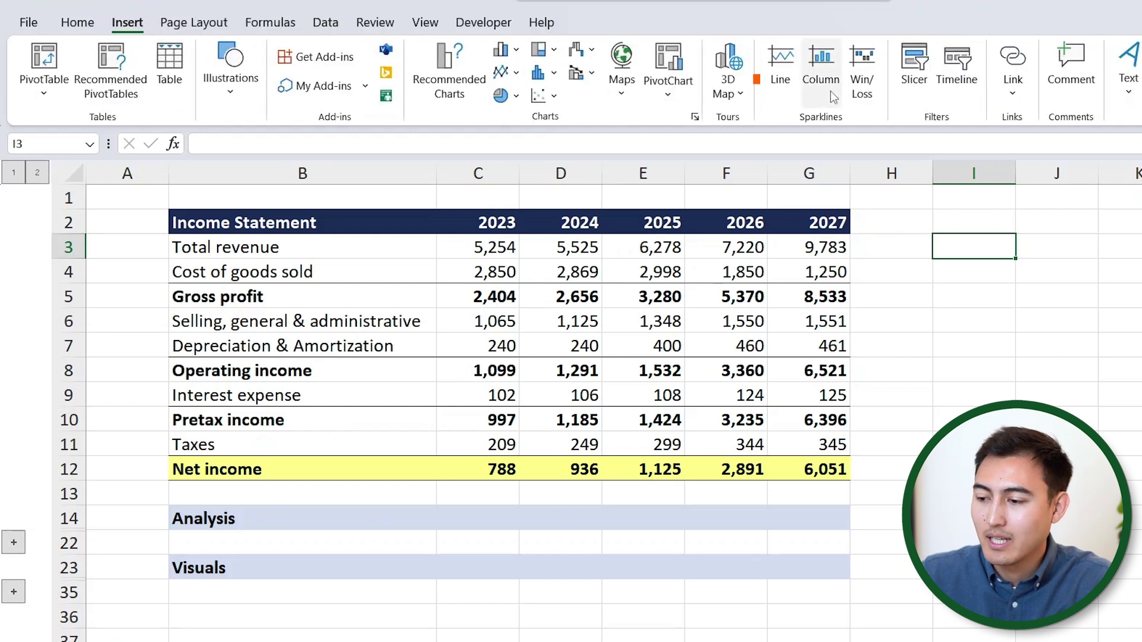
pyautogui.click(781, 65)
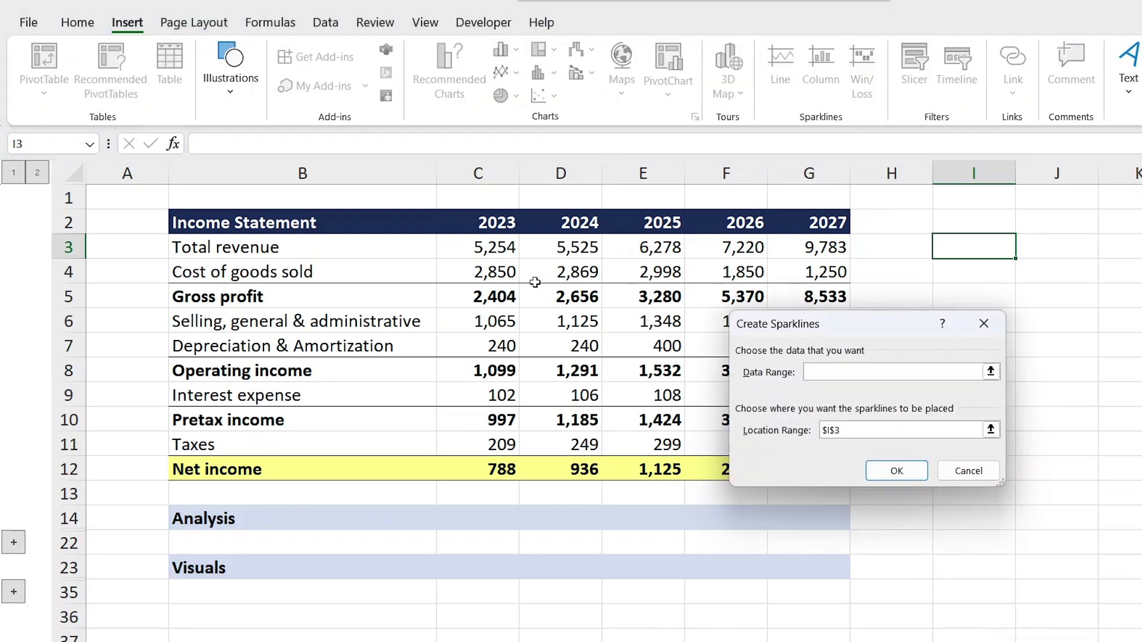
pyautogui.moveTo(467, 253); pyautogui.dragTo(797, 249)
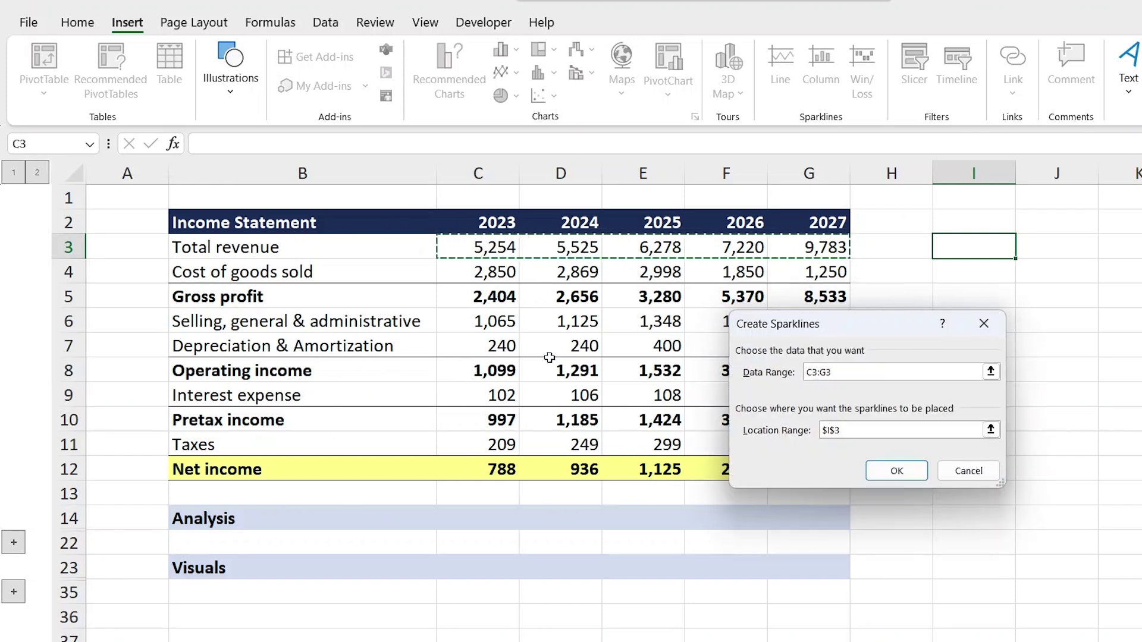
pyautogui.click(898, 471)
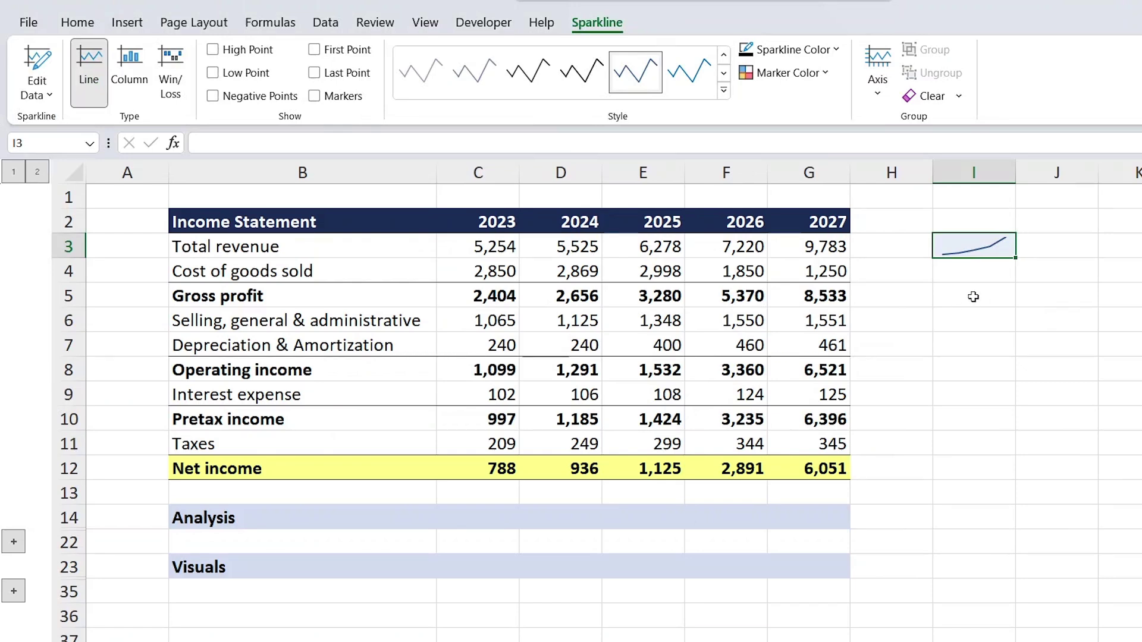
# Fill the sparkline from I3 down through I12 to cover every income statement row
pyautogui.hotkey('shift', 'Down')
pyautogui.hotkey('shift', 'Down')
pyautogui.hotkey('shift', 'Down')
pyautogui.hotkey('shift', 'Down')
pyautogui.hotkey('shift', 'Down')
pyautogui.hotkey('shift', 'Down')
pyautogui.hotkey('shift', 'Down')
pyautogui.hotkey('shift', 'Down')
pyautogui.hotkey('shift', 'Down')
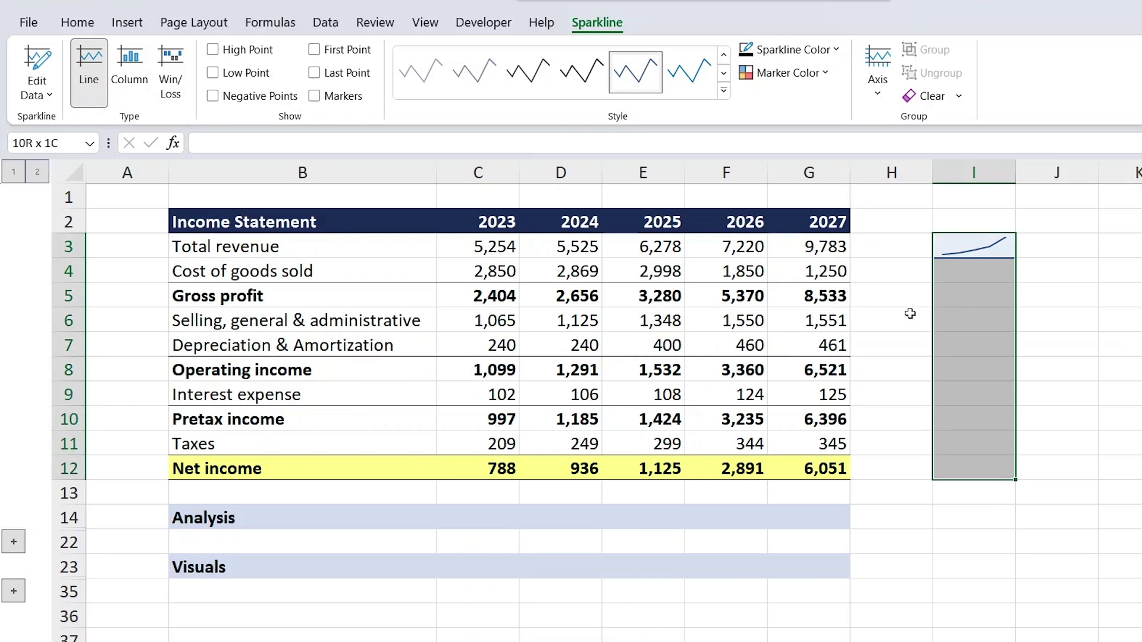
pyautogui.hotkey('ctrl', 'd')
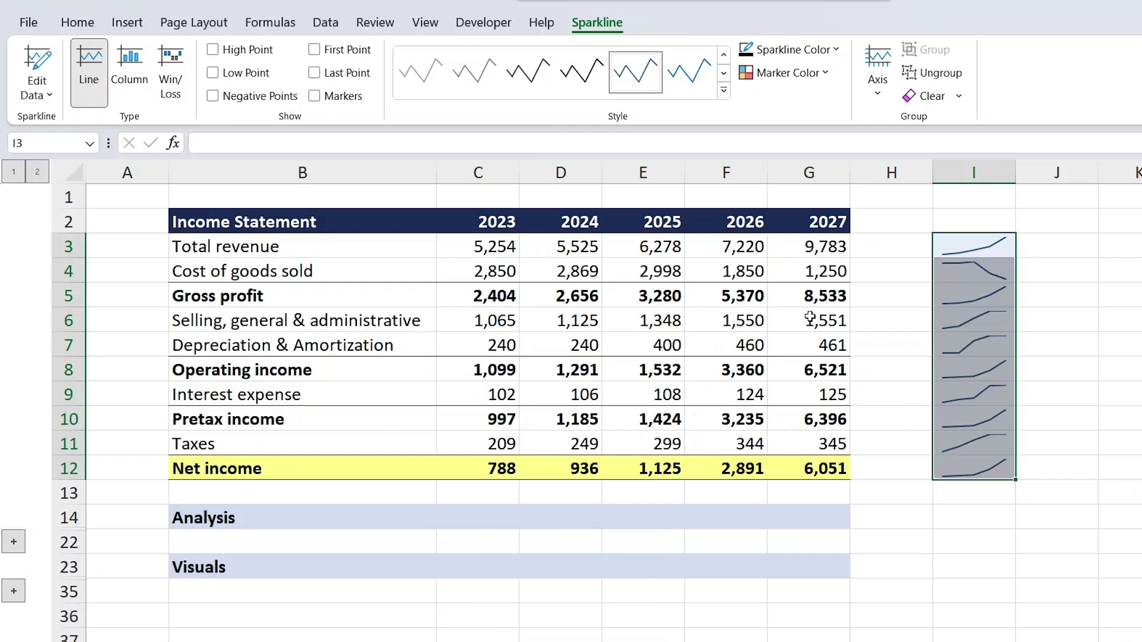
# Change the sparklines in I3:I12 to the Column type and highlight their high points
pyautogui.click(128, 75)
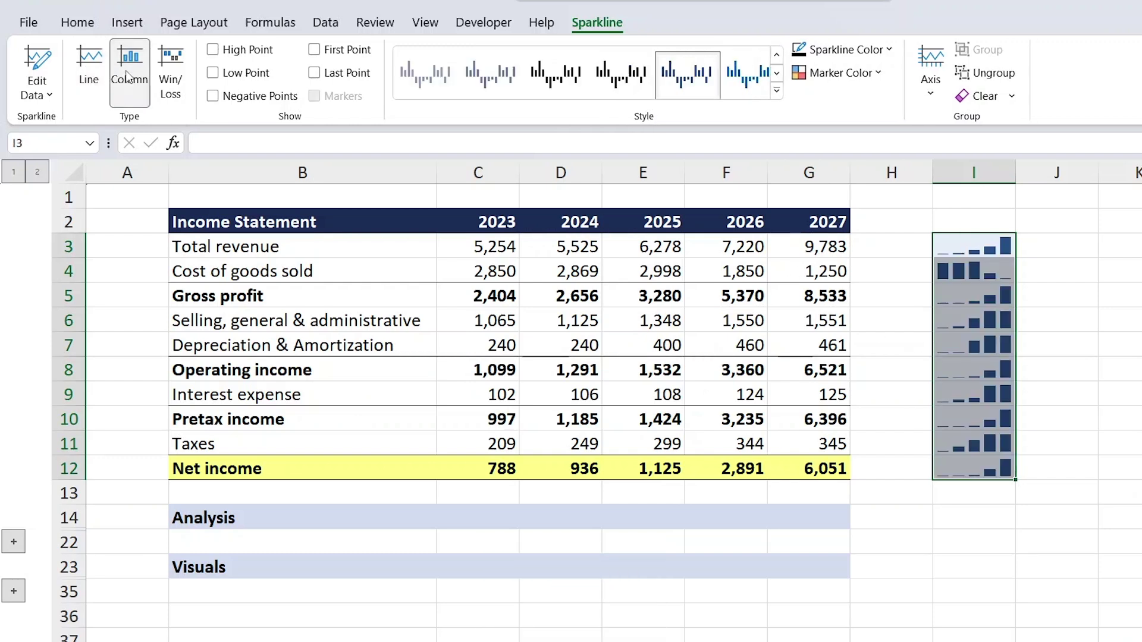
pyautogui.click(249, 52)
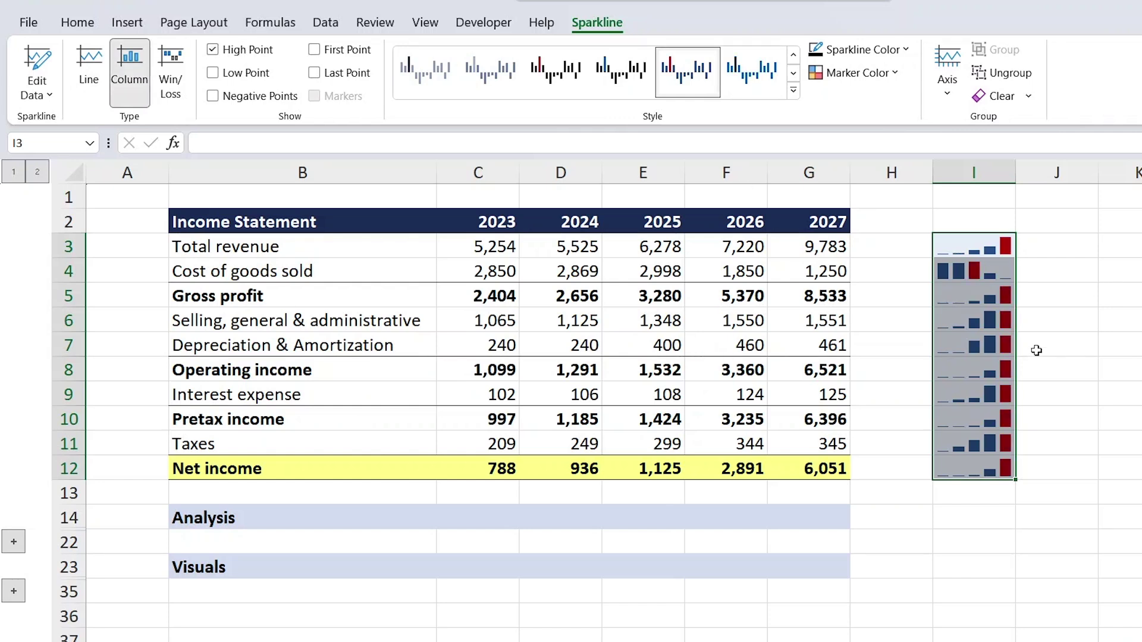